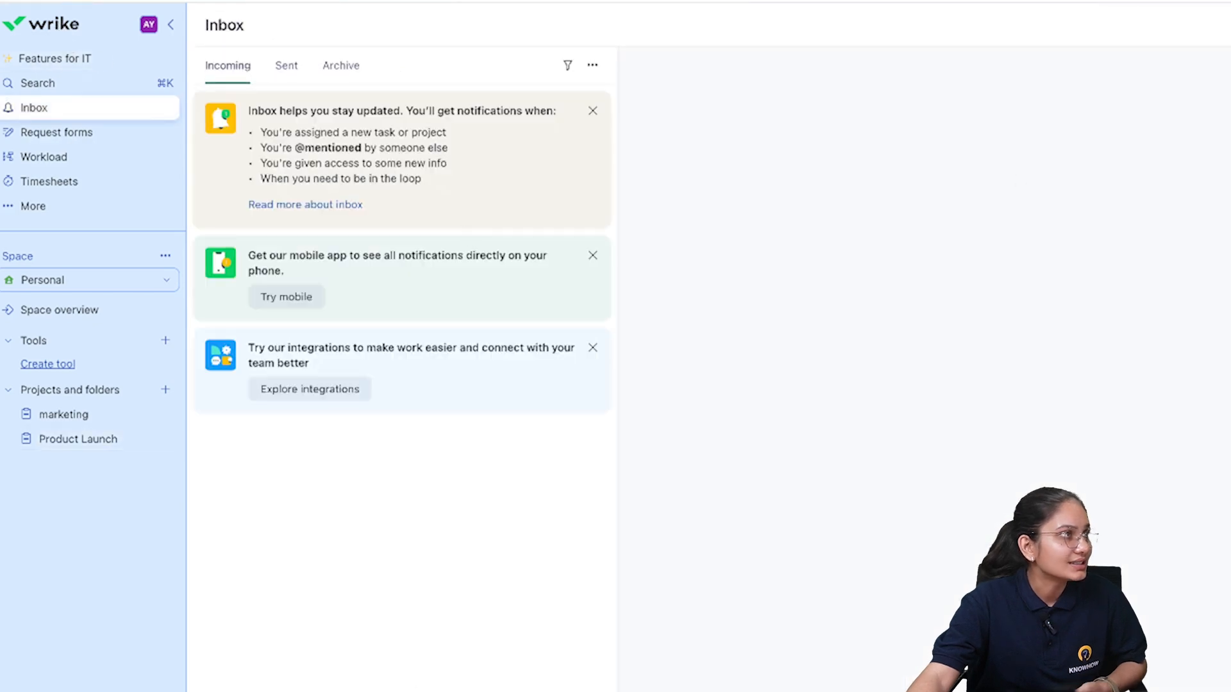
- View the personal dashboard, and go to the Product Launch project
click(36, 207)
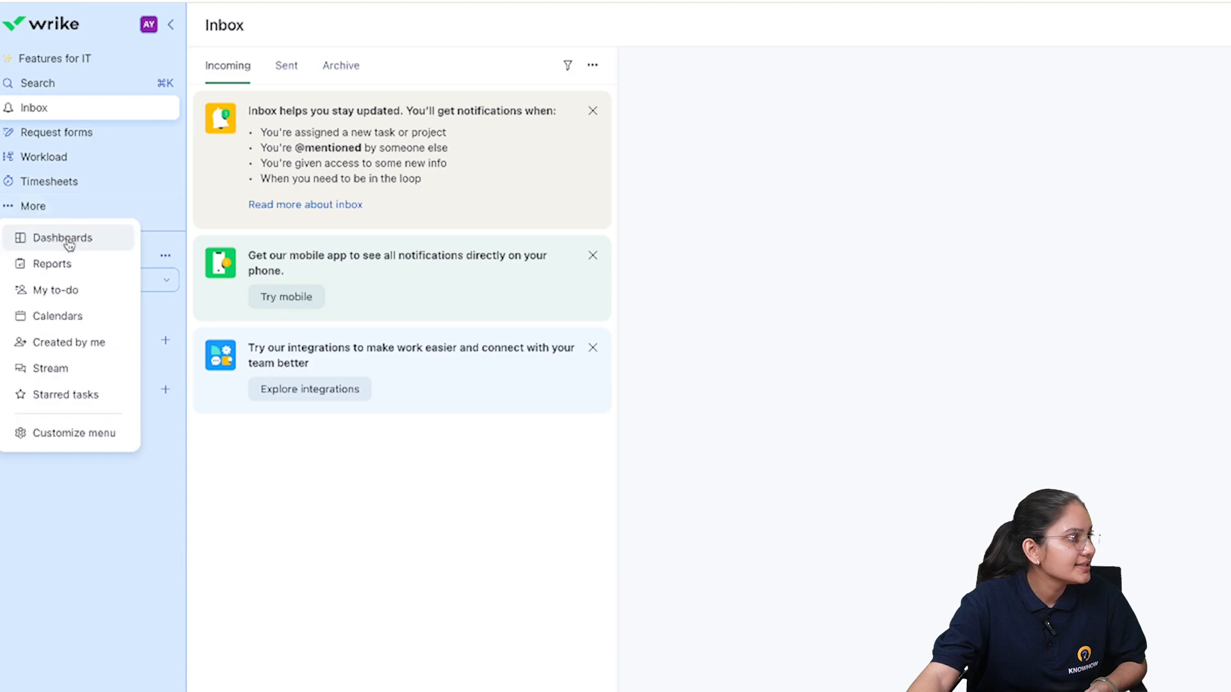
click(66, 239)
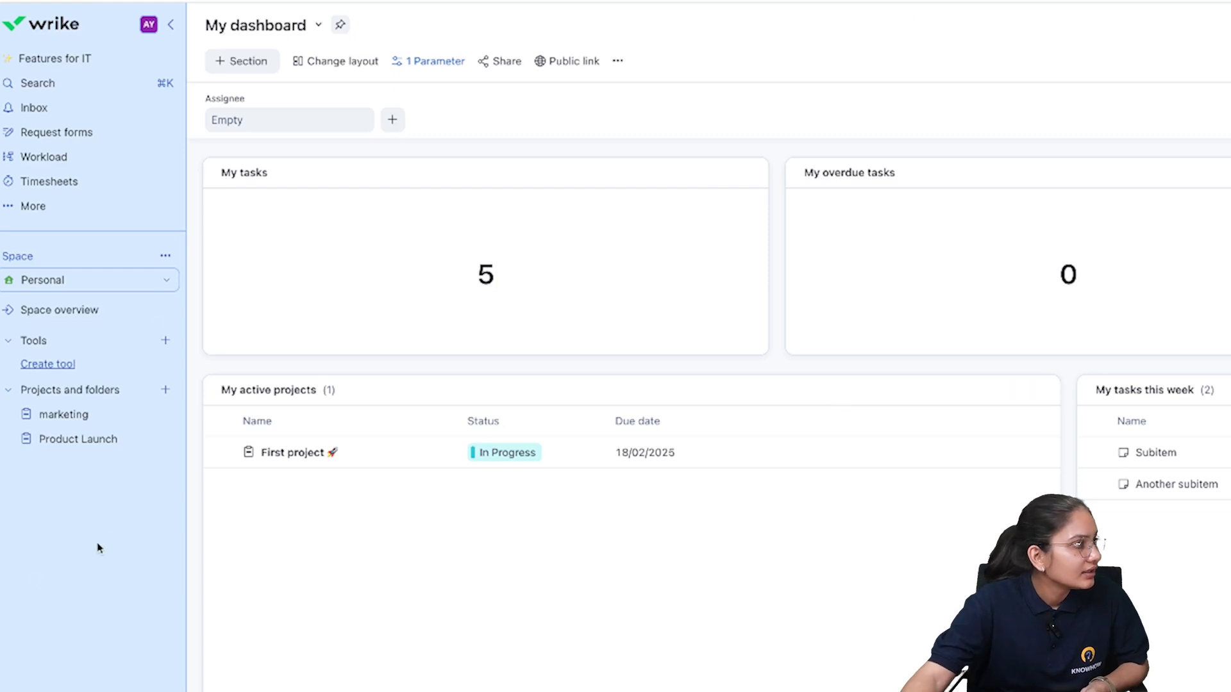
click(83, 451)
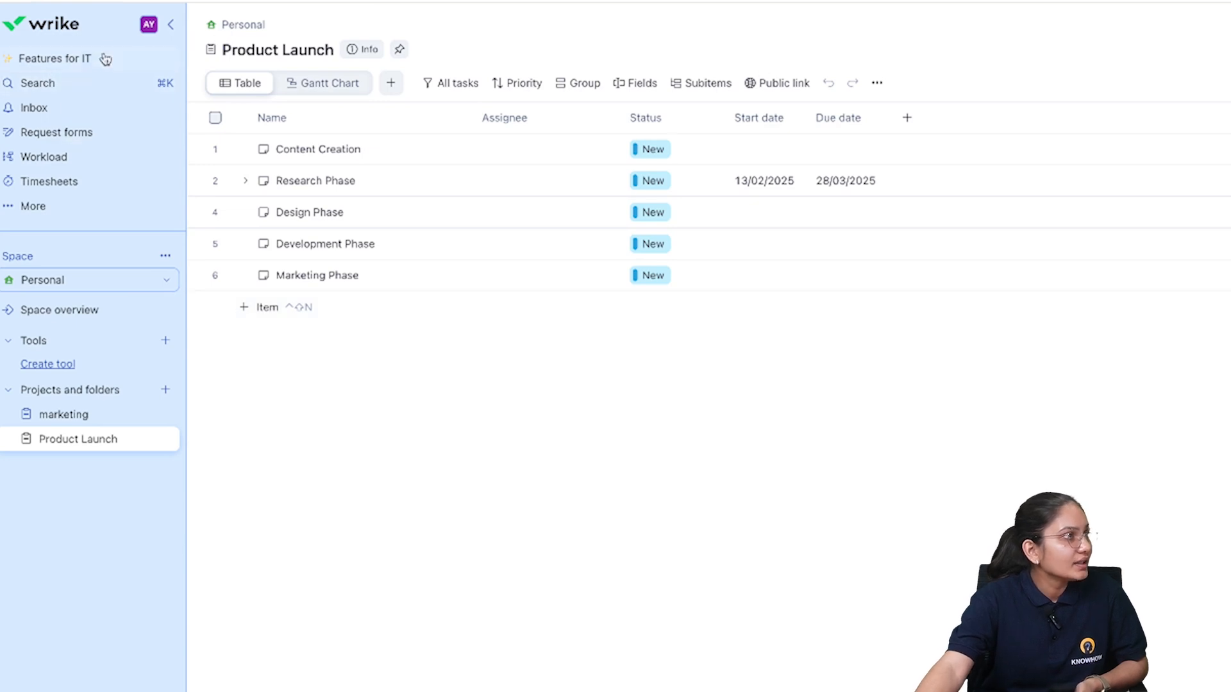
- Look through the Workloads, Timesheets and Gantt chart previews on the Features for IT page
click(72, 60)
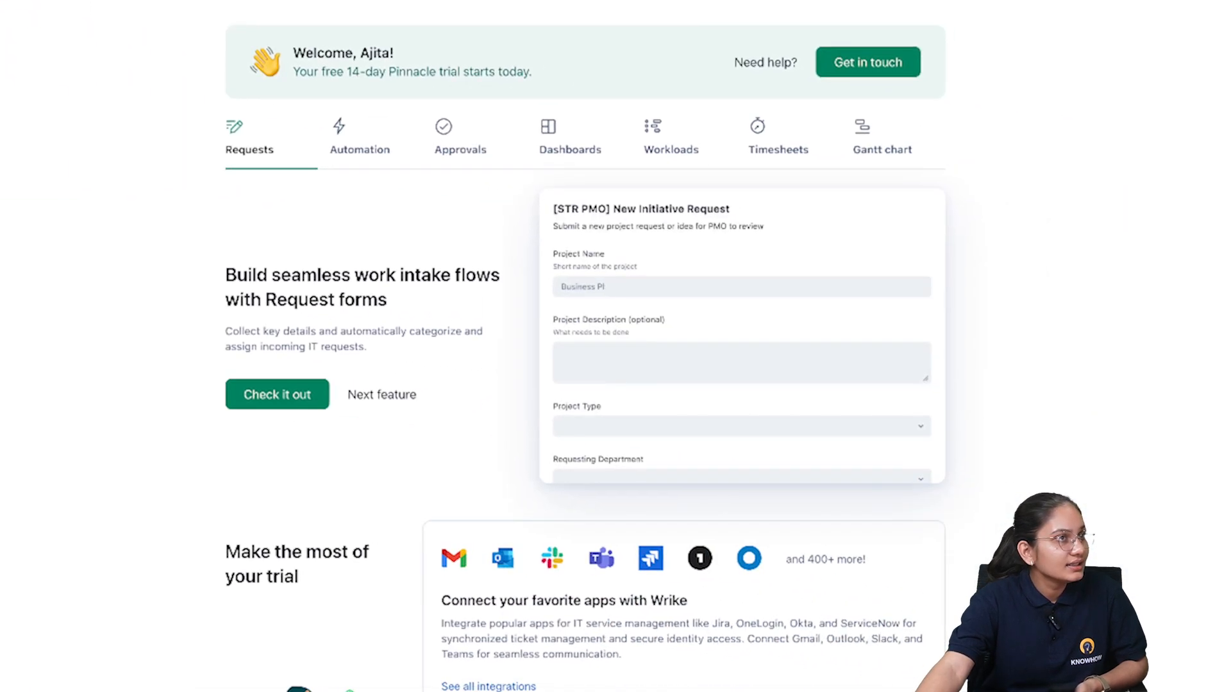
scroll(417, 166, down, 1)
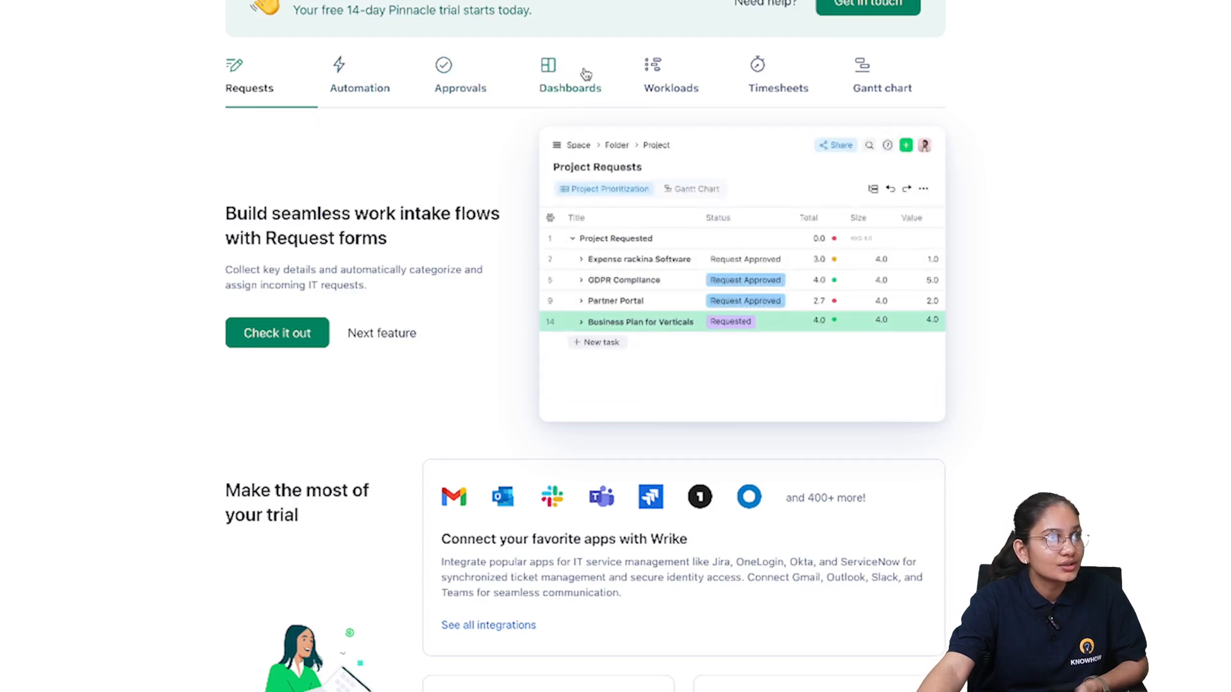
click(661, 89)
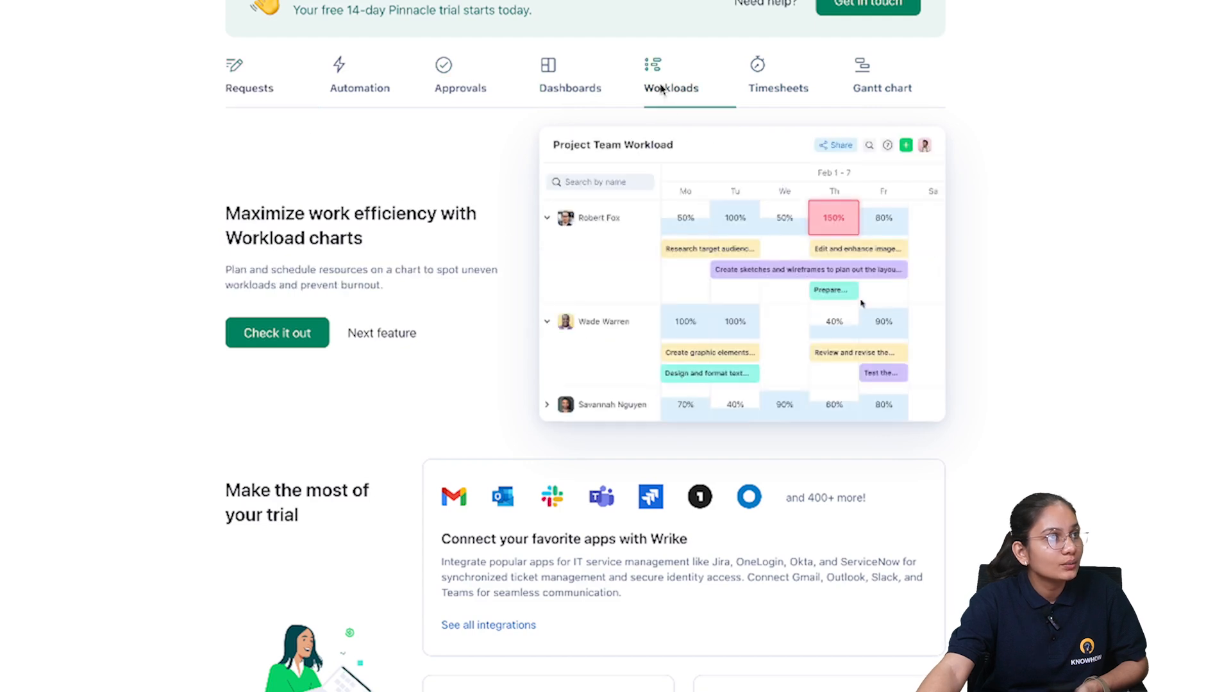
click(788, 95)
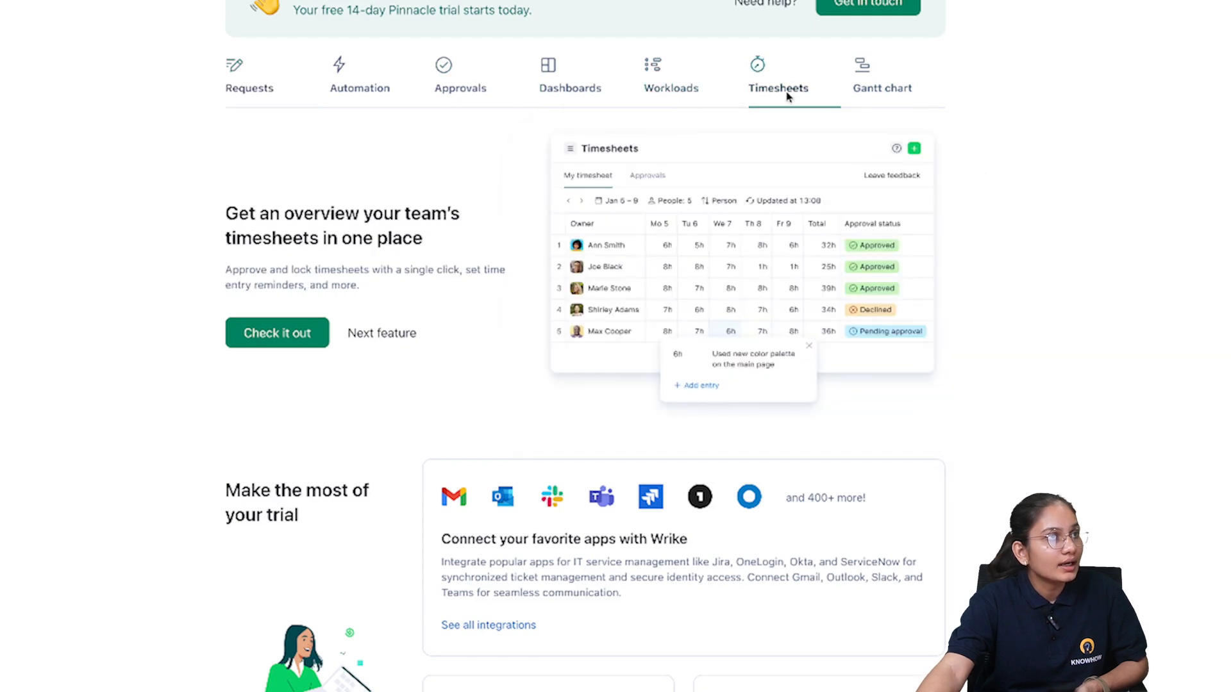
click(873, 96)
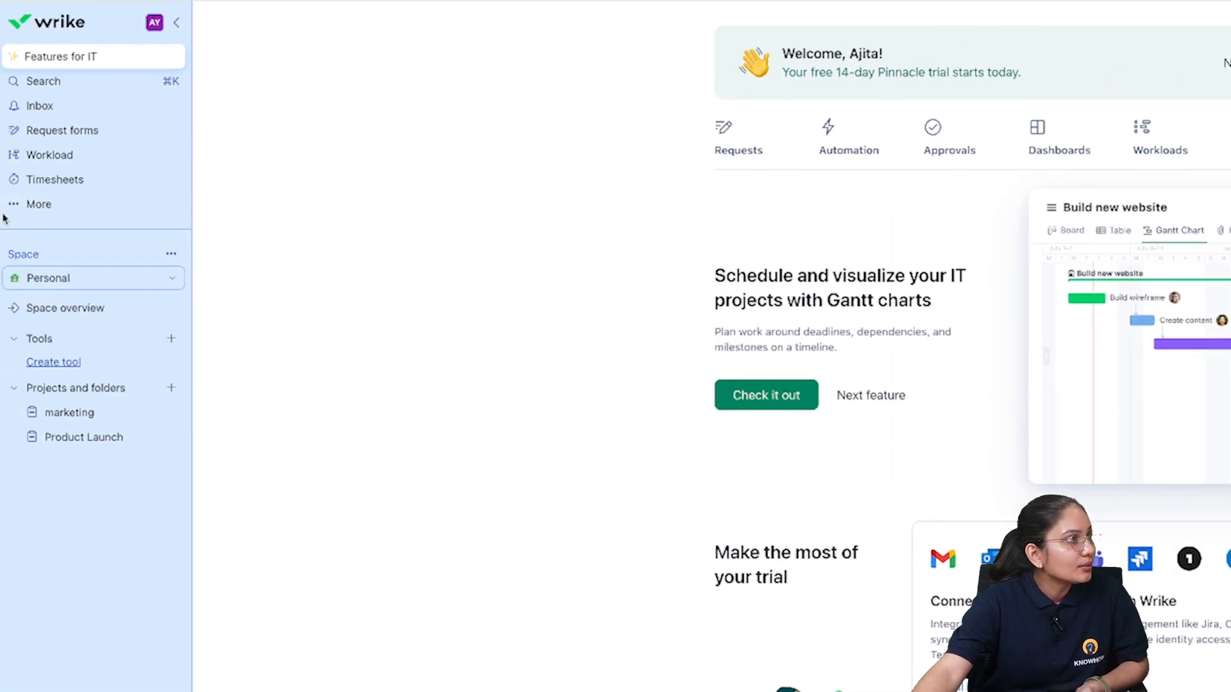
- Open the Reports page to view the analytics board and report templates
click(38, 213)
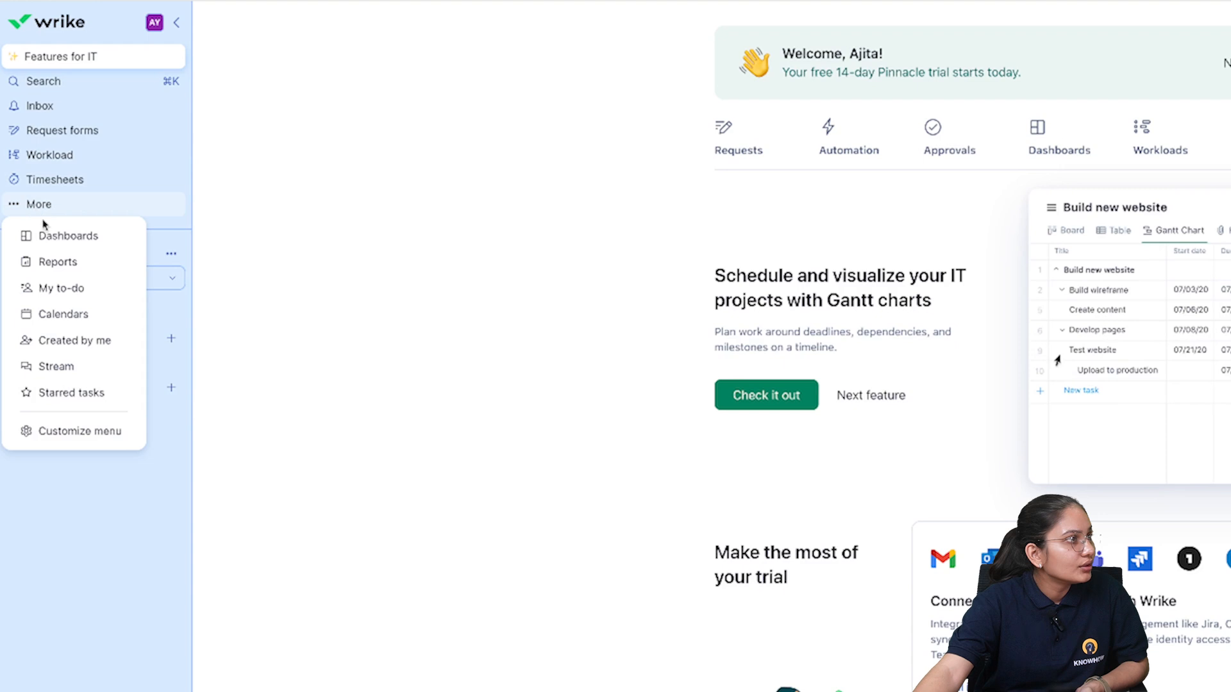
click(64, 263)
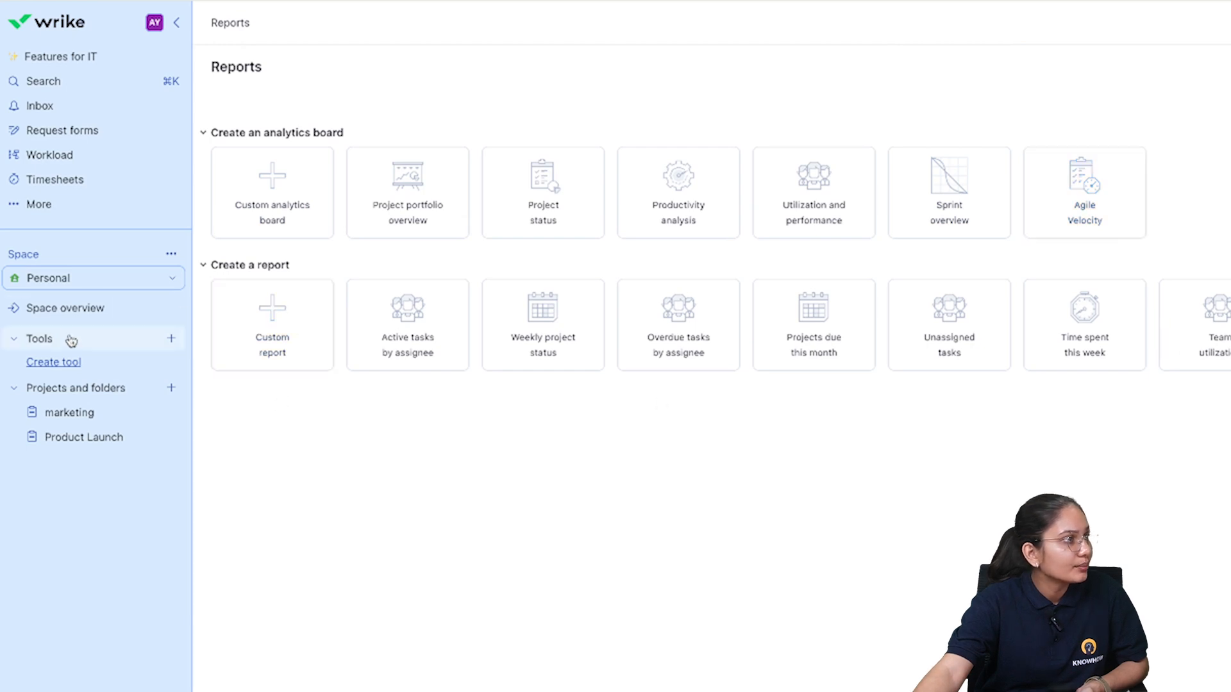
- Open the Personal space overview and check the Product Launch project's details
click(60, 316)
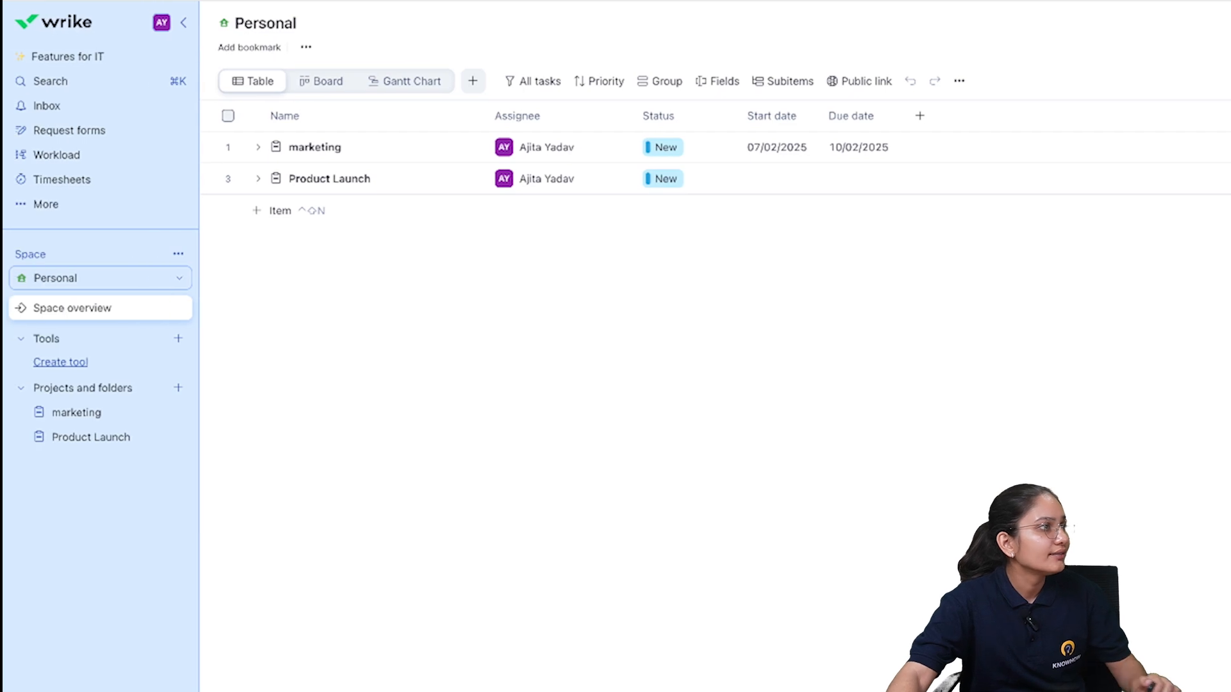
click(324, 180)
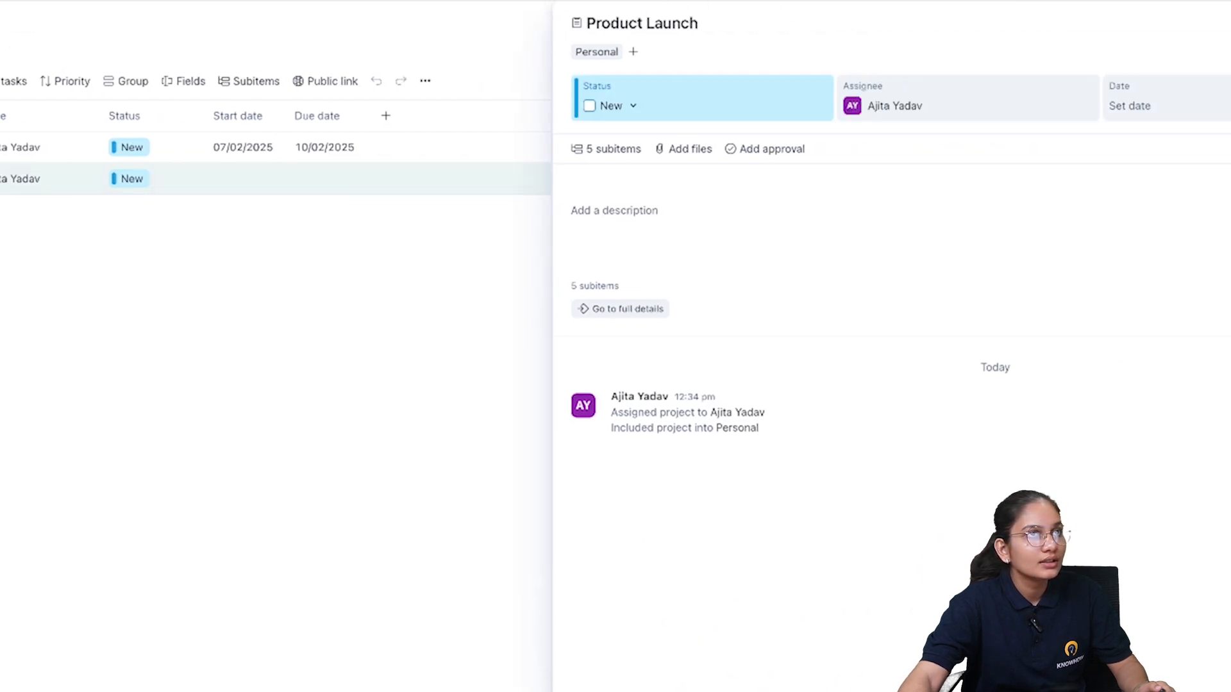
key(Escape)
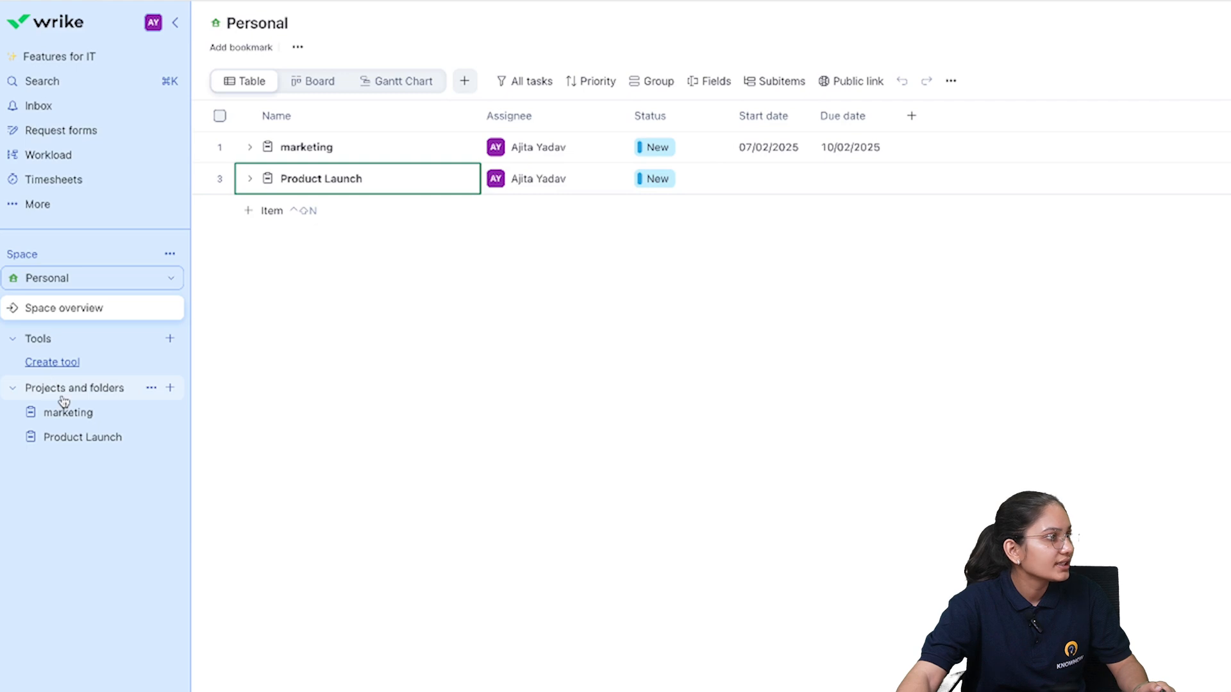
- Open the form for a new project and look at its billing type and budget settings
click(172, 393)
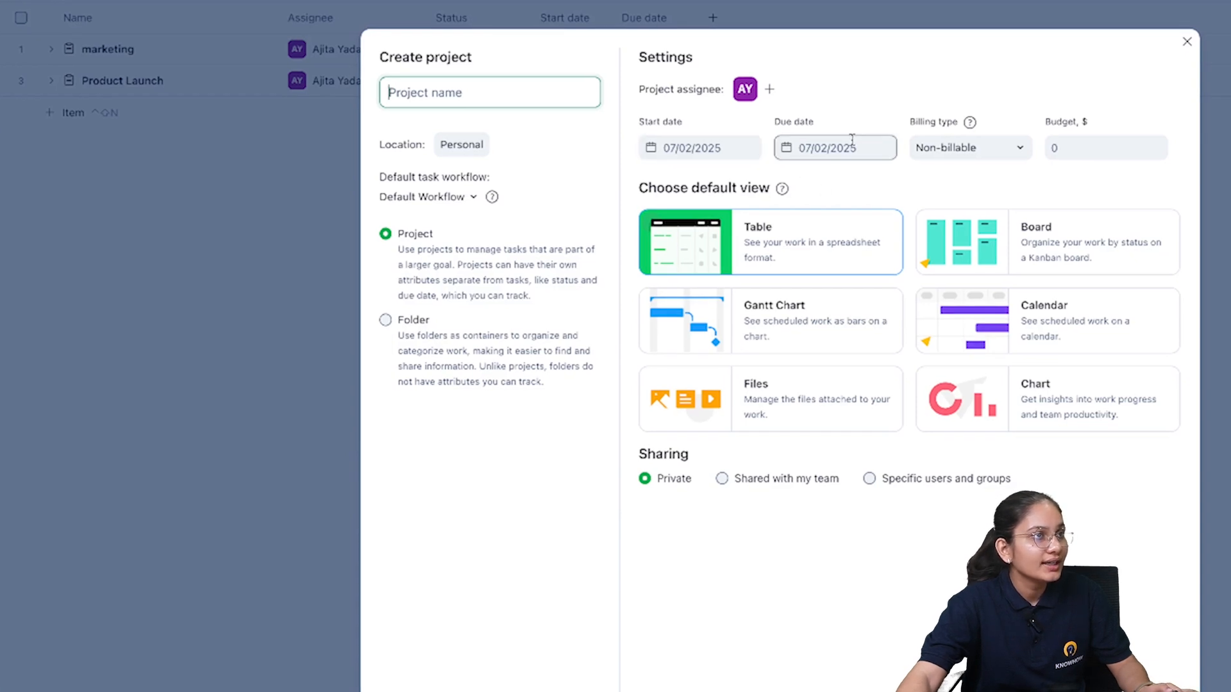
click(988, 154)
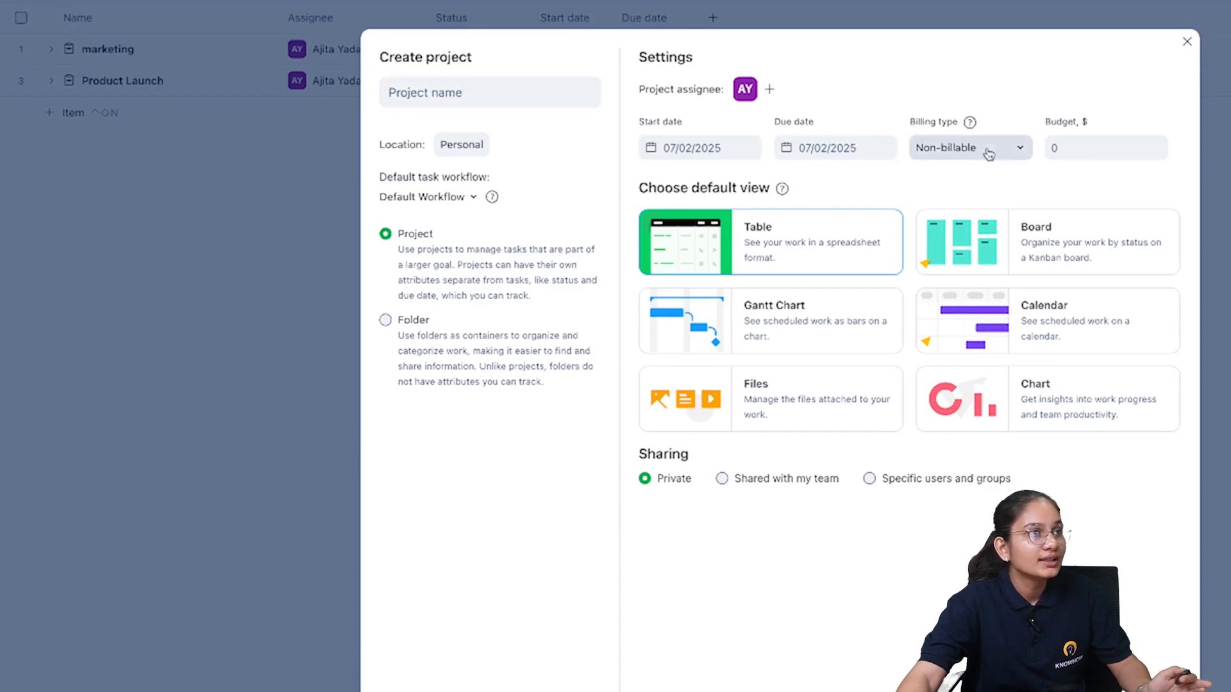
click(988, 154)
click(1108, 141)
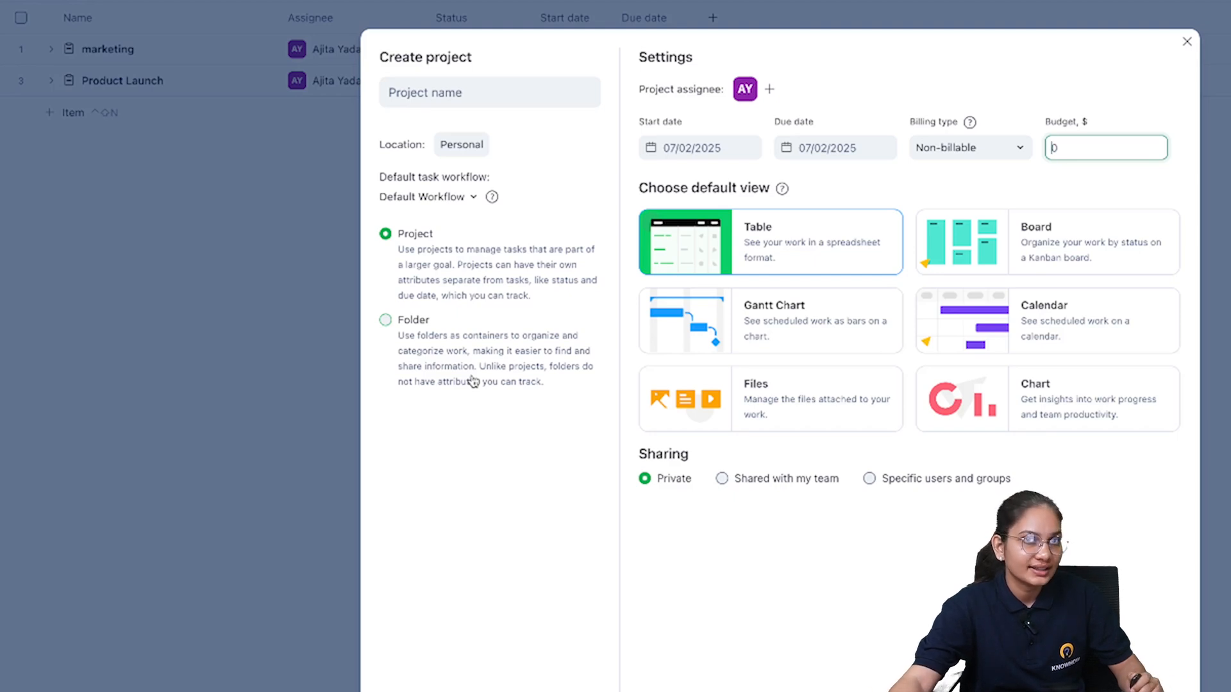
- Inspect the new project's default task workflow and assignee choices, and close the form without creating the project
mouse_move(456, 146)
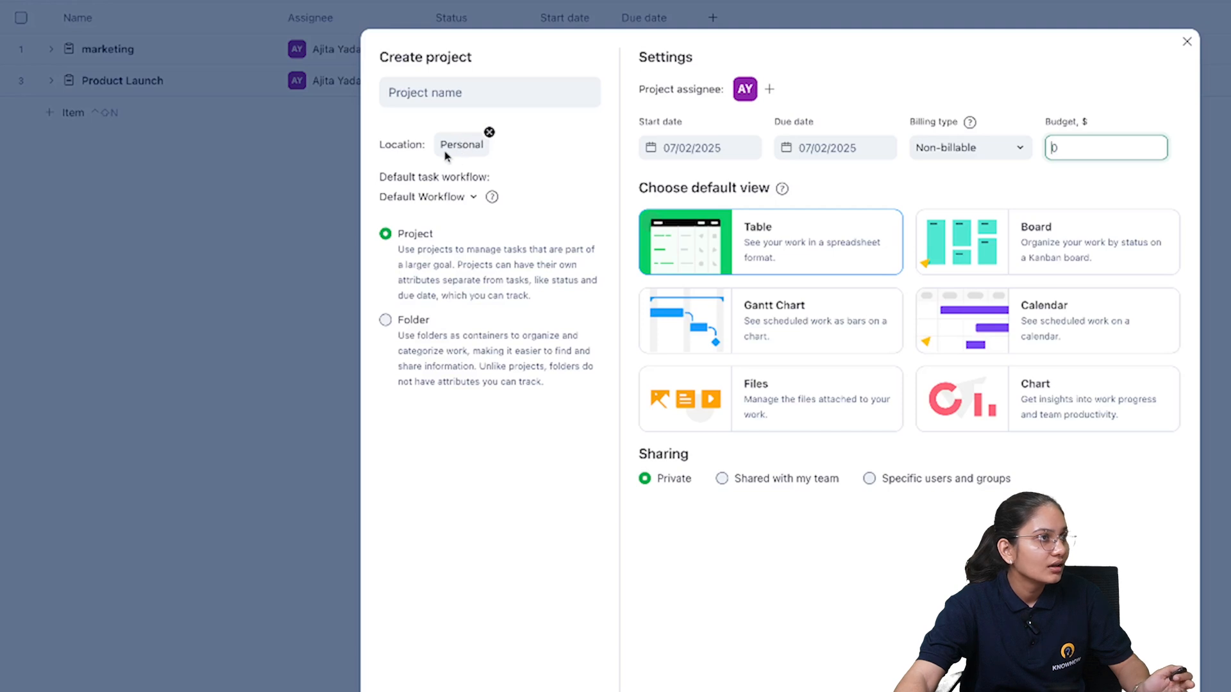
click(471, 199)
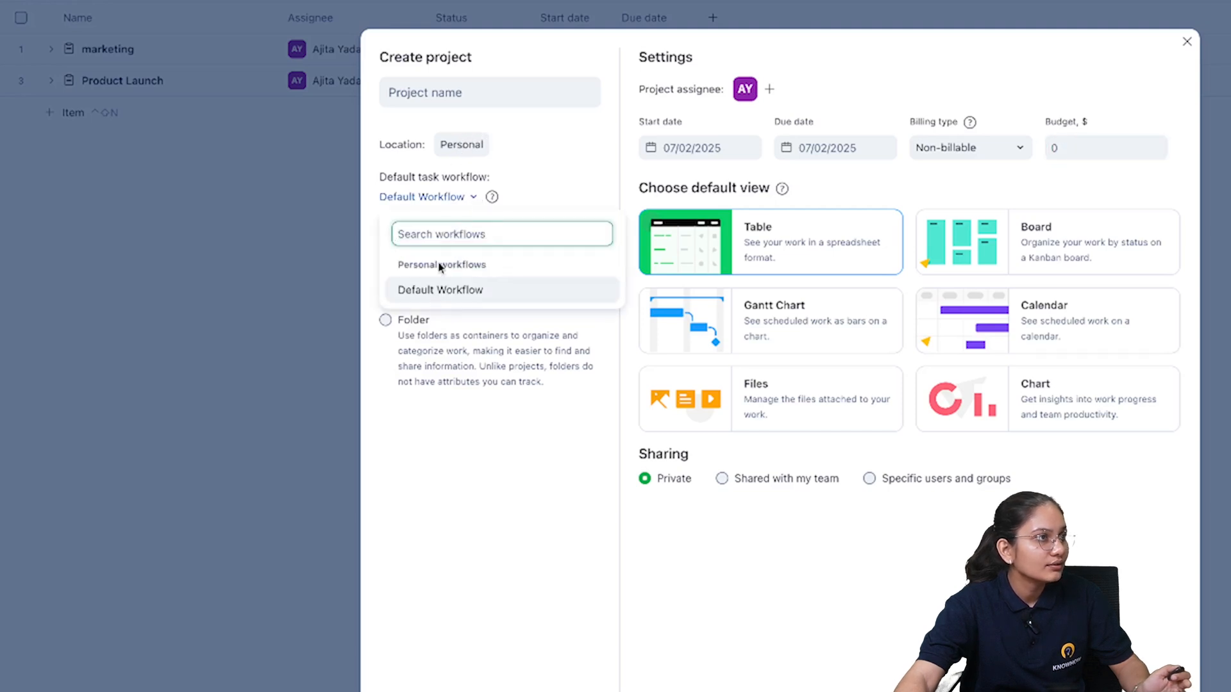
click(455, 289)
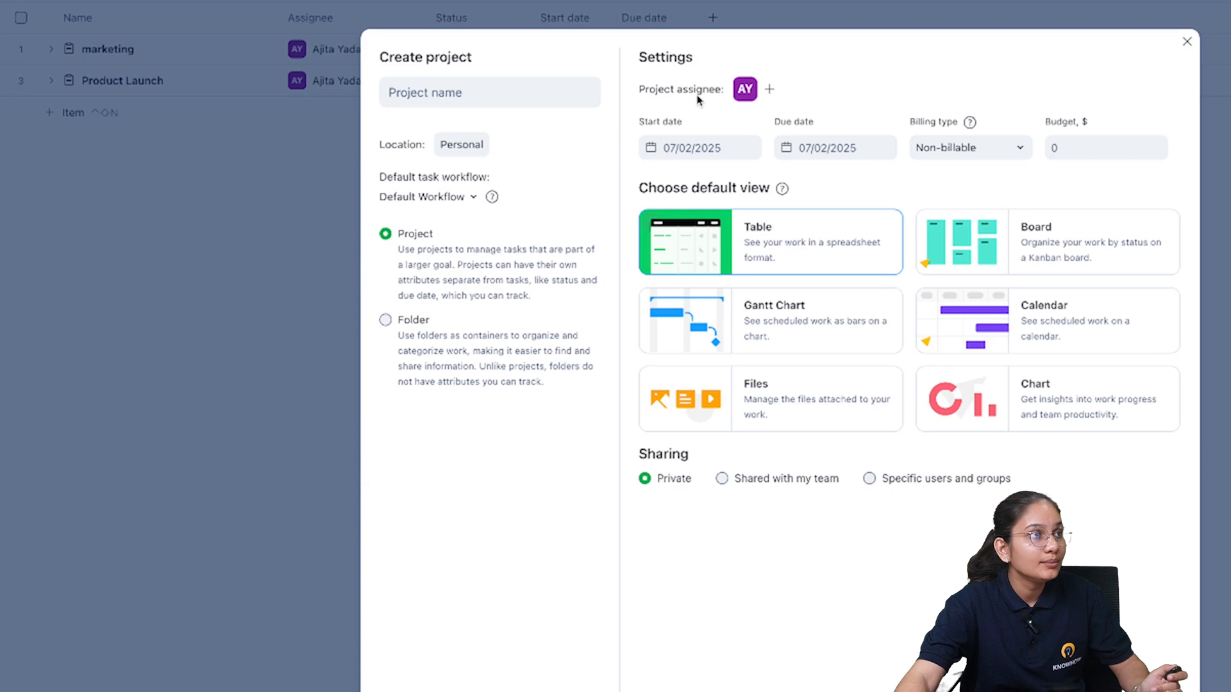
click(771, 92)
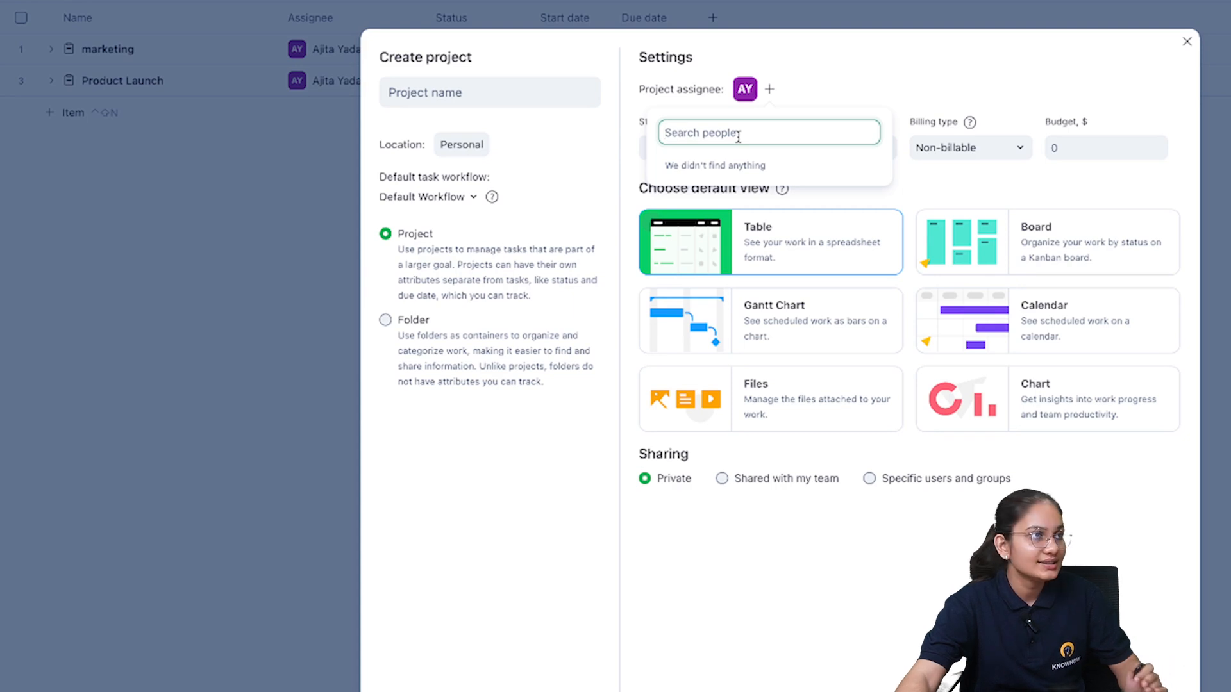
click(1187, 42)
click(1186, 41)
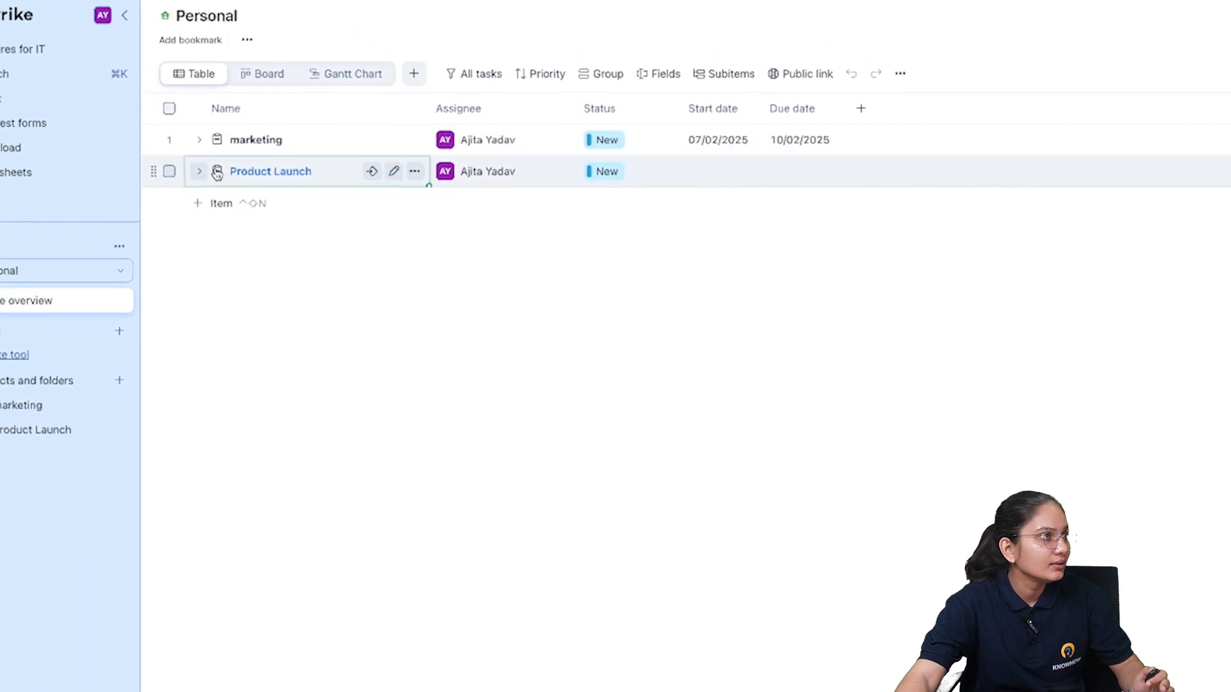
- Open the Product Launch project and try adding a new item below the Marketing Phase task
click(132, 87)
click(330, 205)
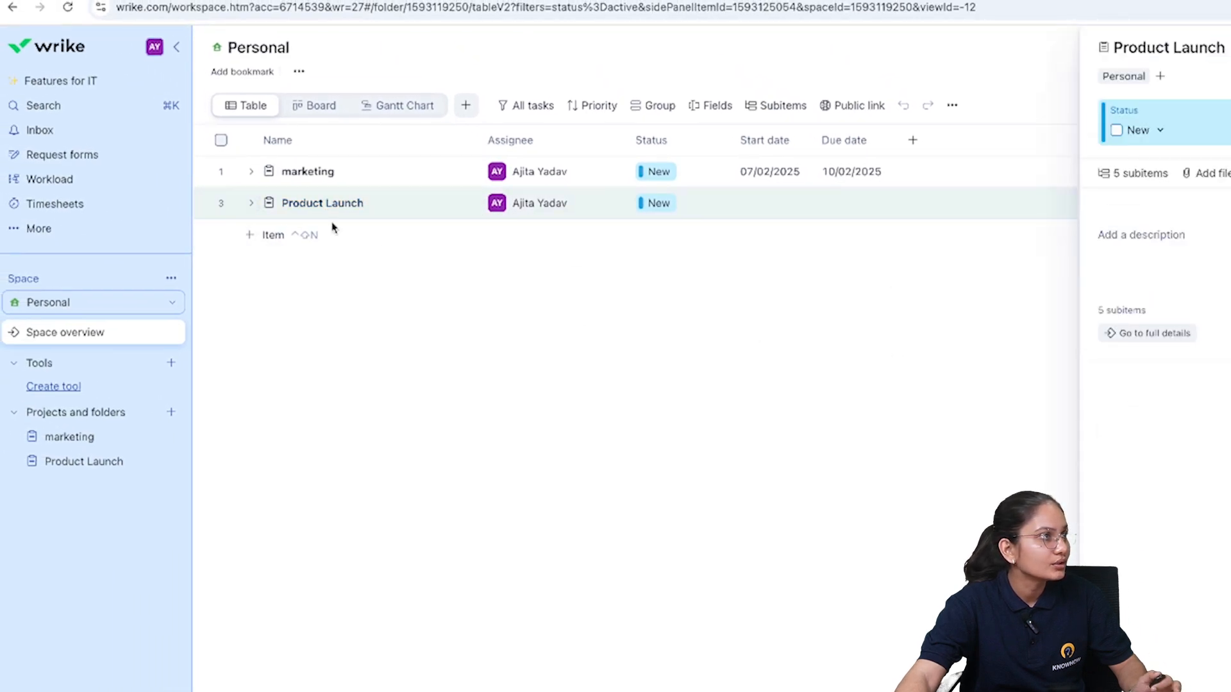
click(59, 464)
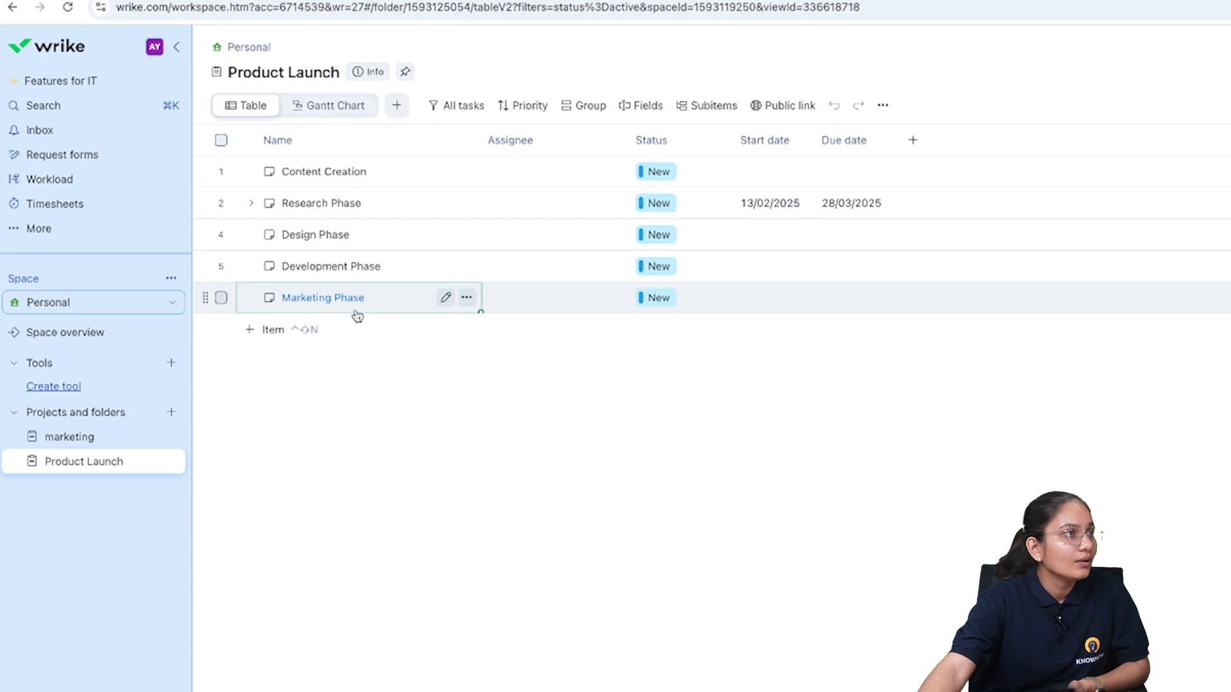
click(256, 332)
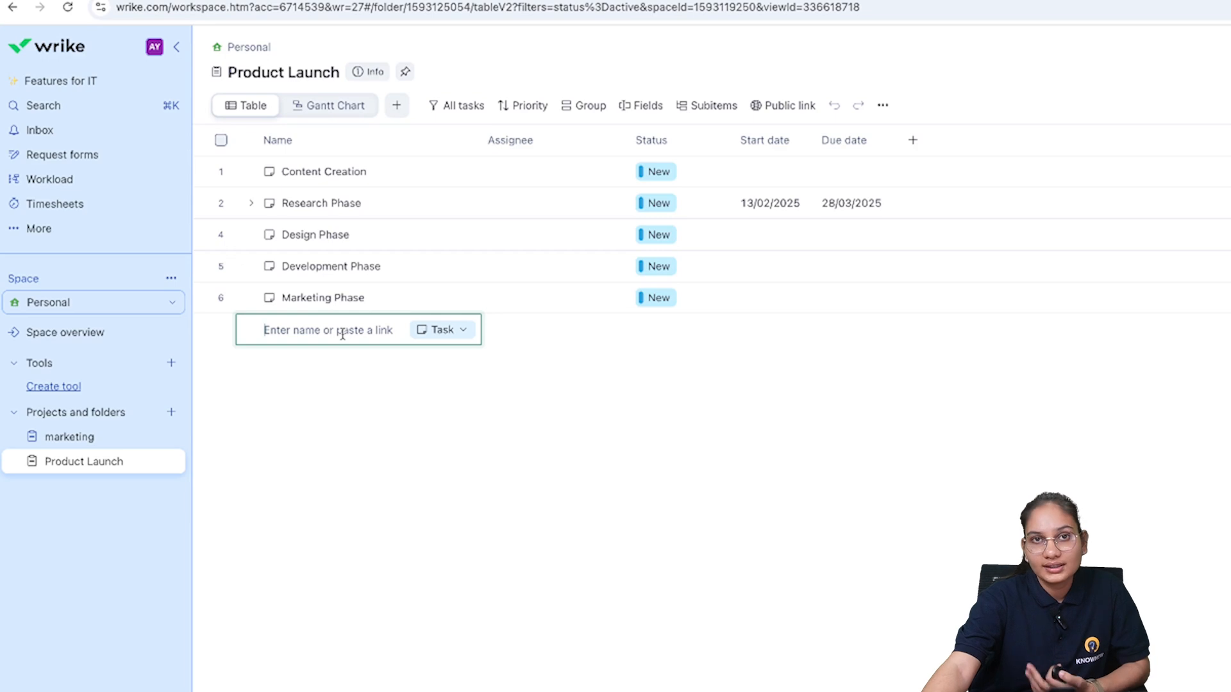
click(425, 393)
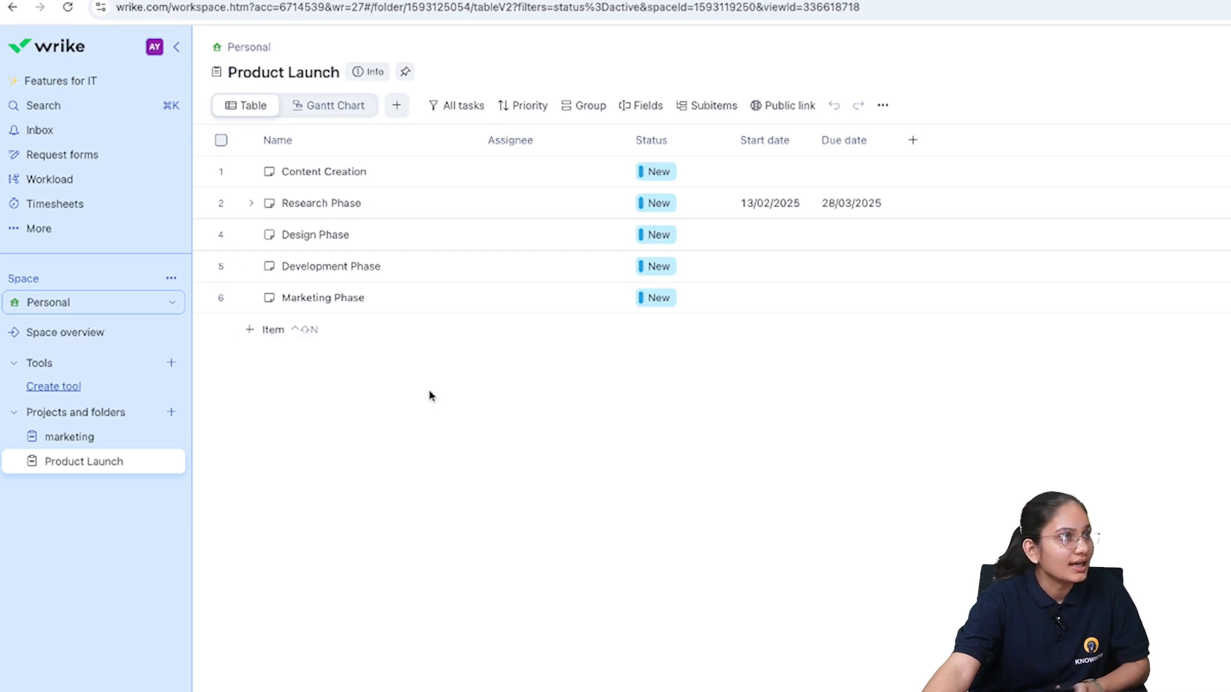
- Check the Research Phase task's start and due dates and open its details
click(316, 215)
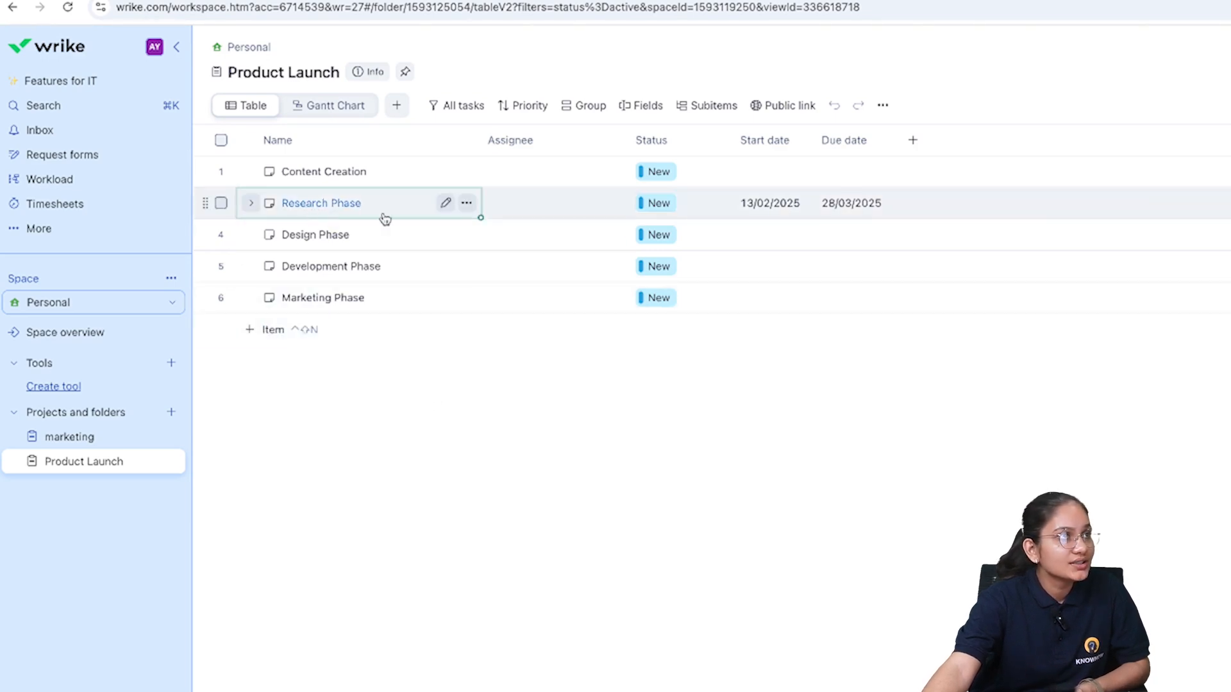
click(752, 207)
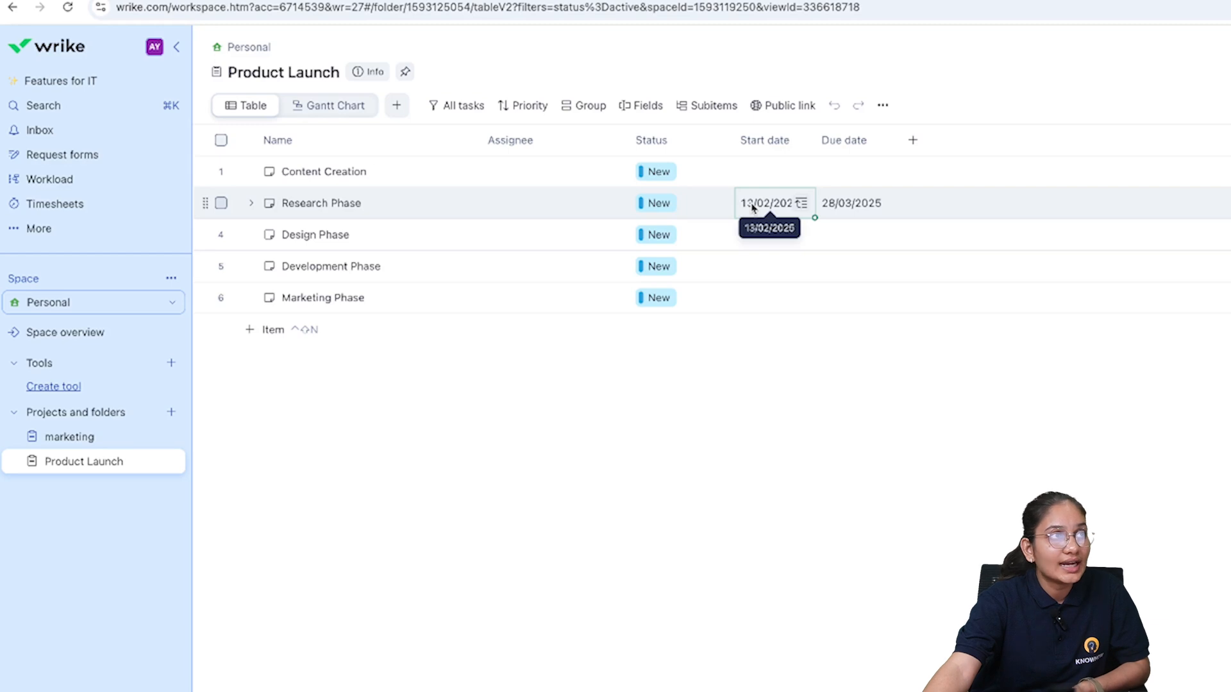
click(868, 205)
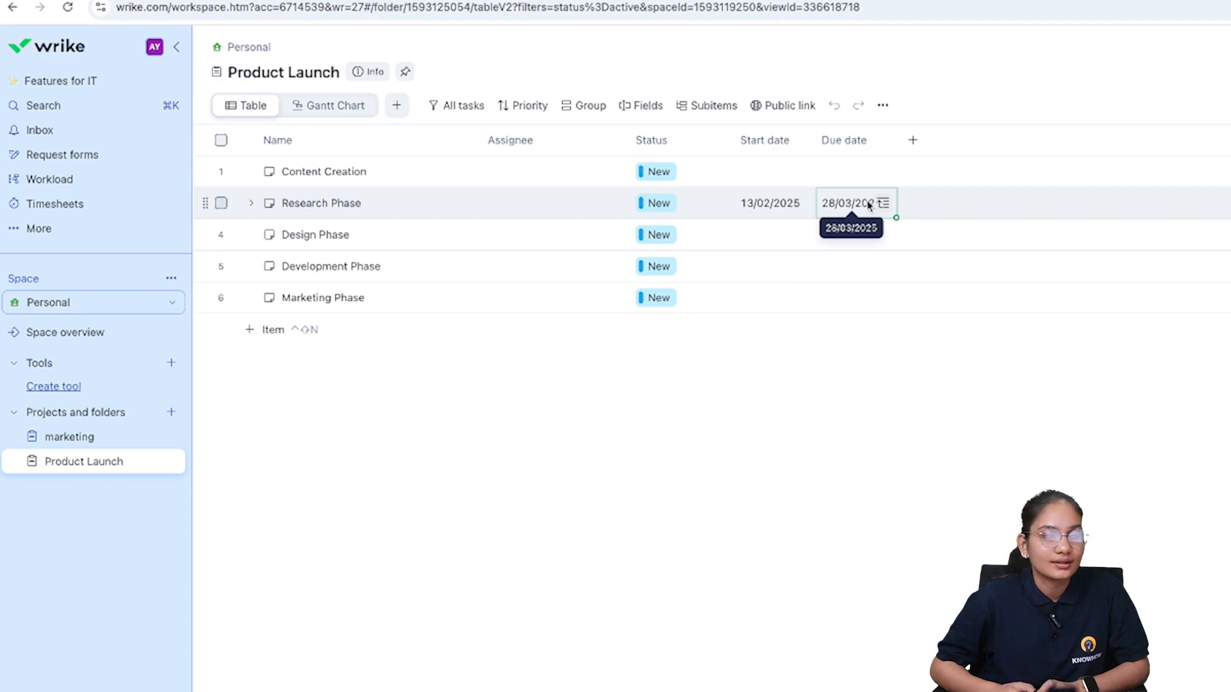
click(318, 203)
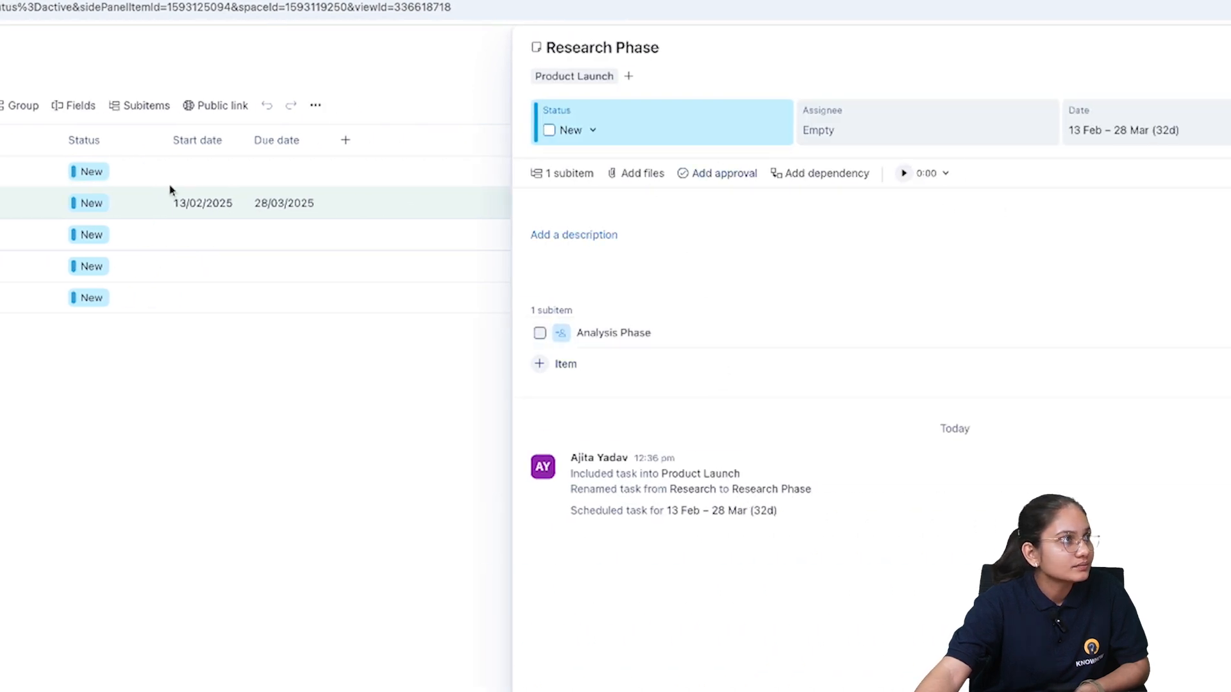
- In the project's Gantt chart, reschedule the Research Phase to run from 24/02/2025 to 03/03/2025
click(316, 106)
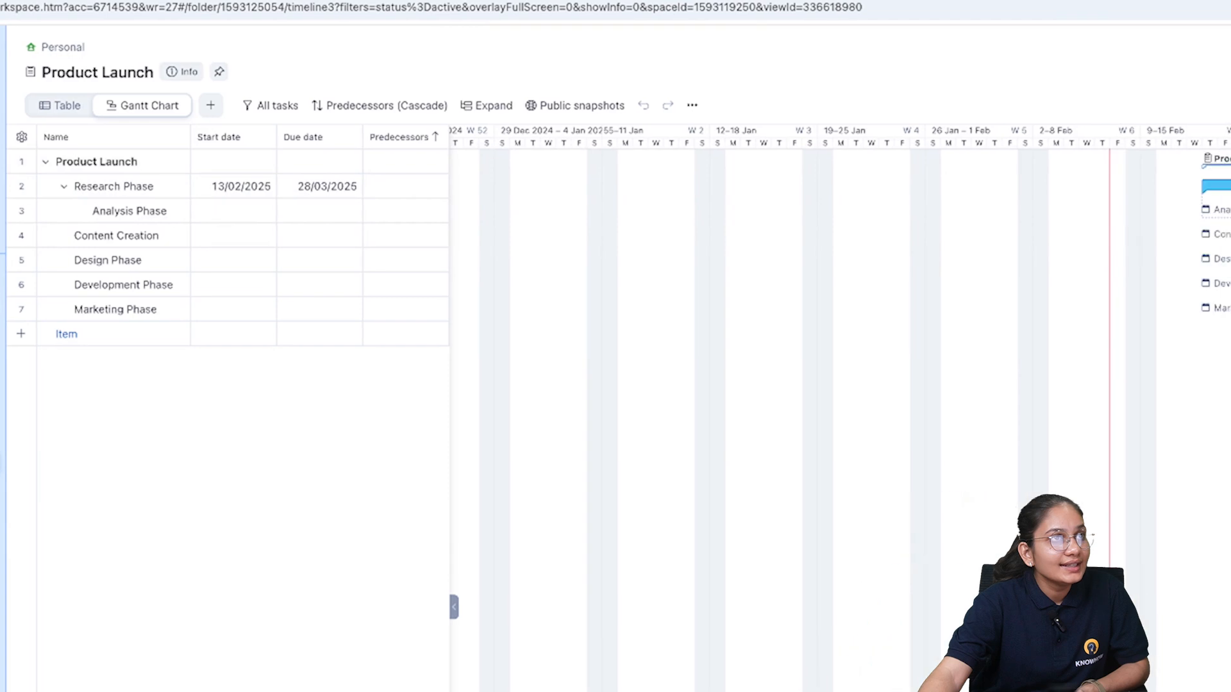
mouse_move(635, 224)
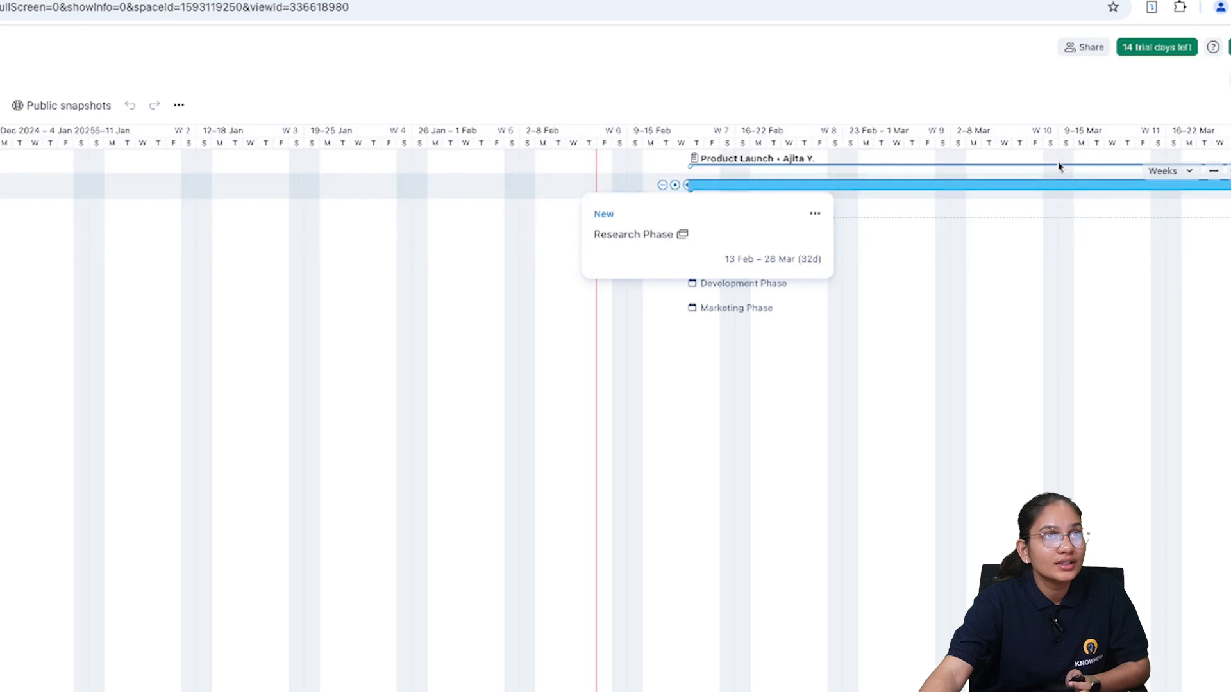
scroll(668, 209, right, 6)
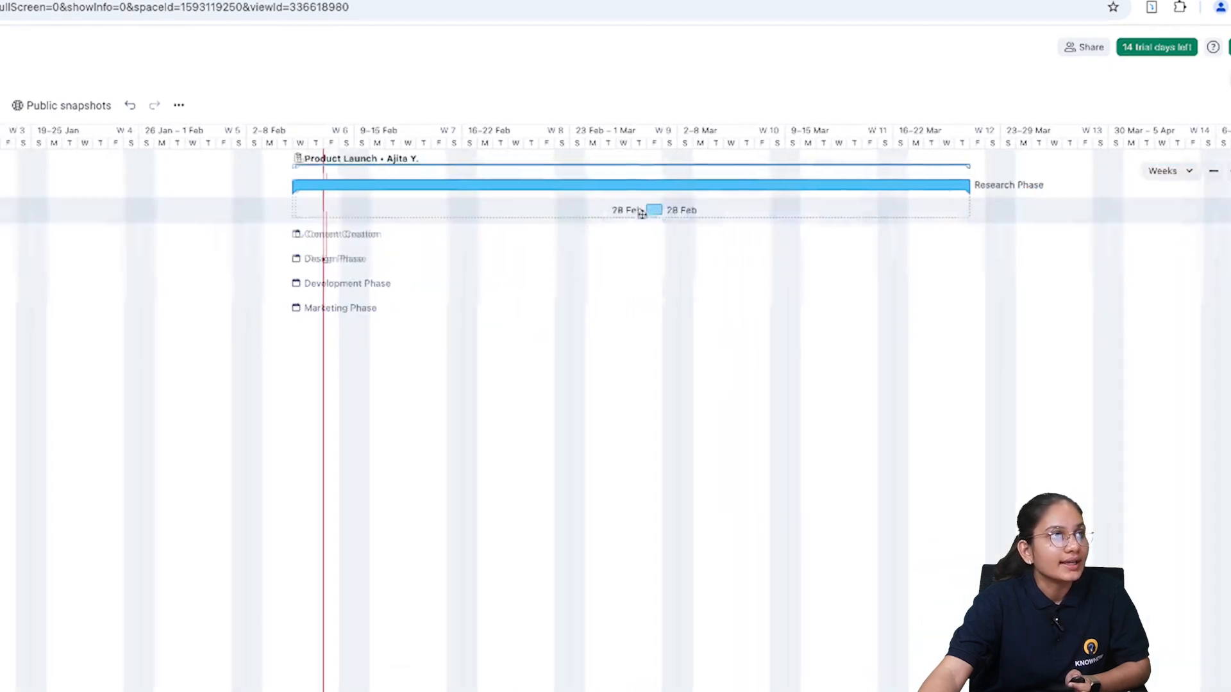
drag(302, 186, 581, 191)
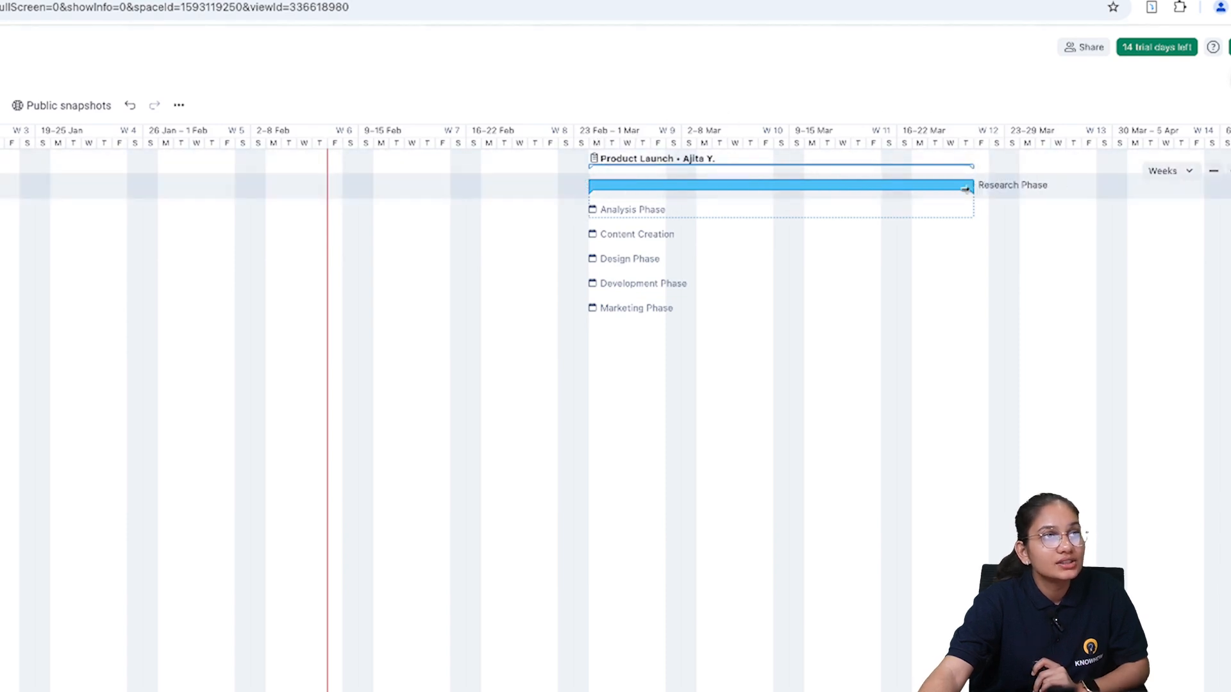
drag(702, 196, 680, 196)
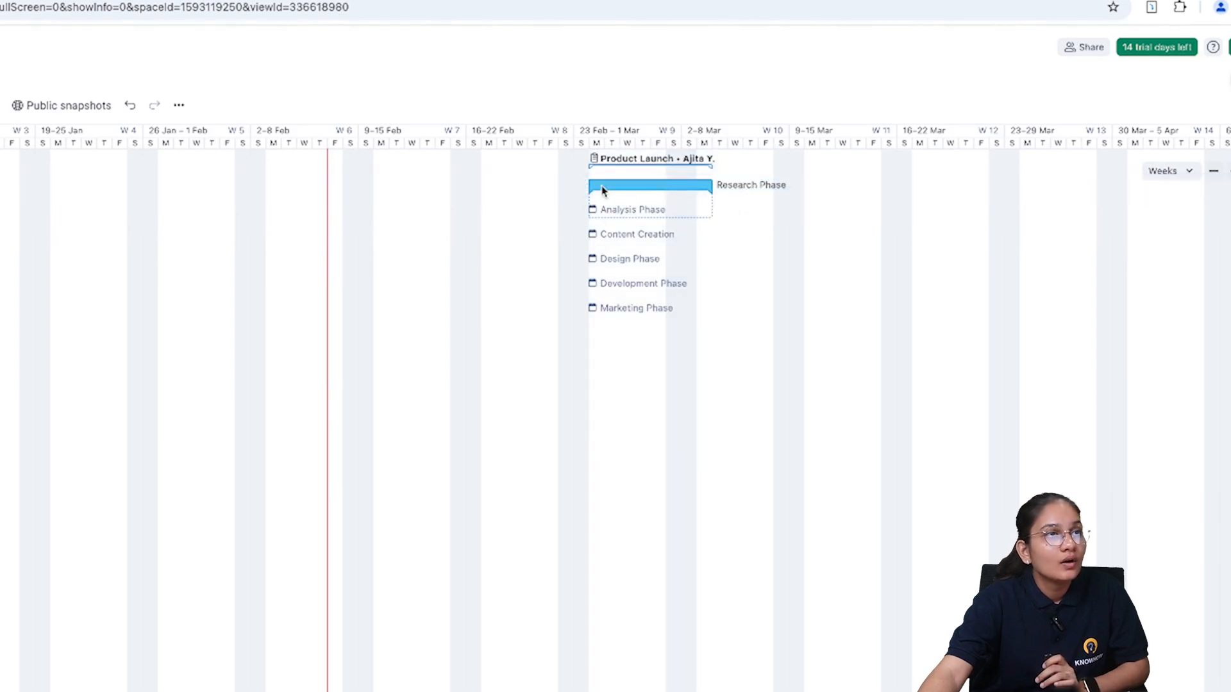
click(609, 210)
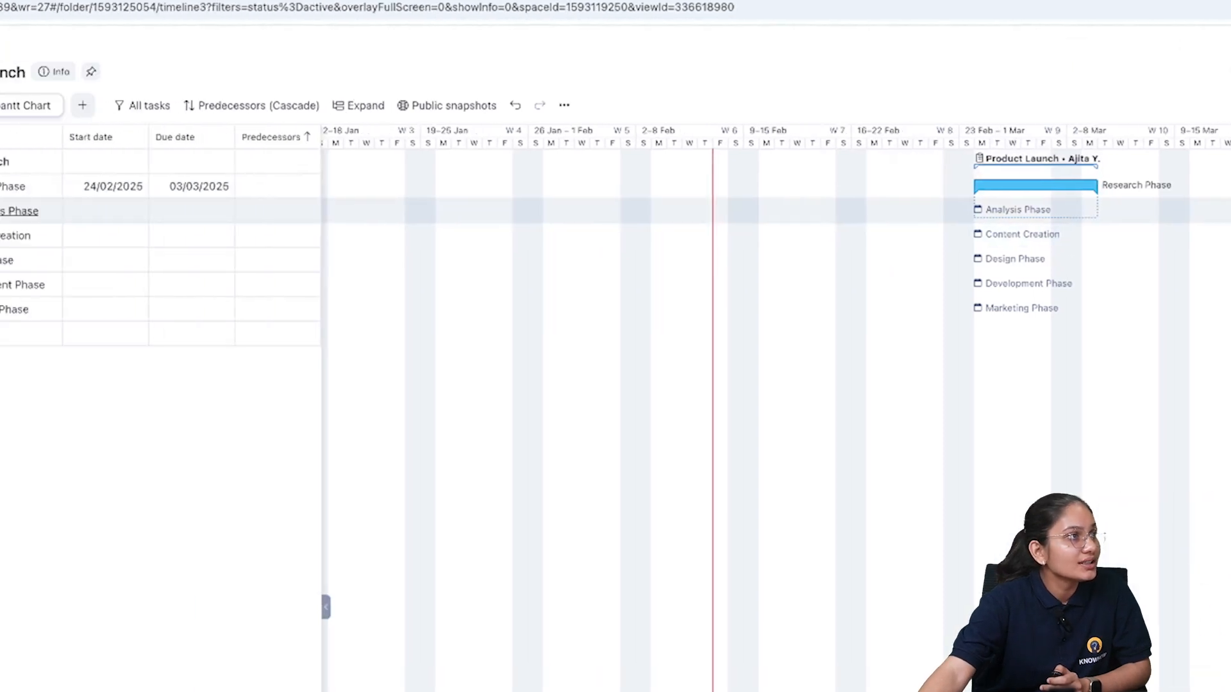
- Collapse the Research Phase's subitems in the task list and expand them again
click(253, 187)
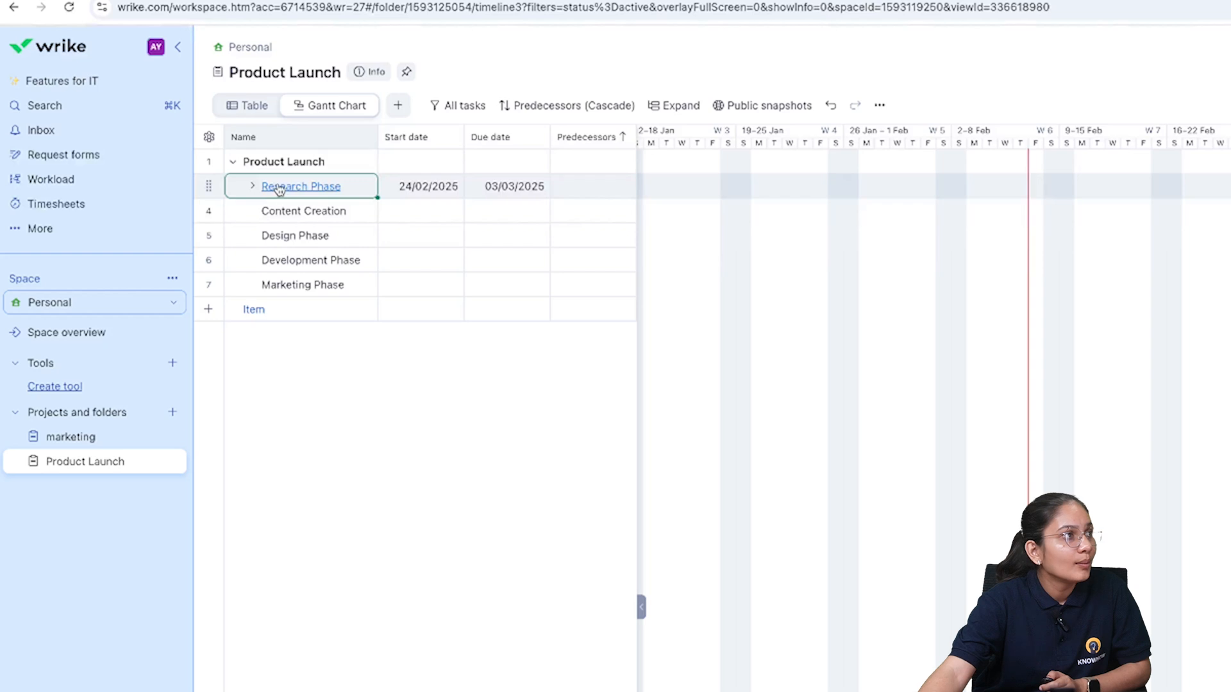
click(252, 186)
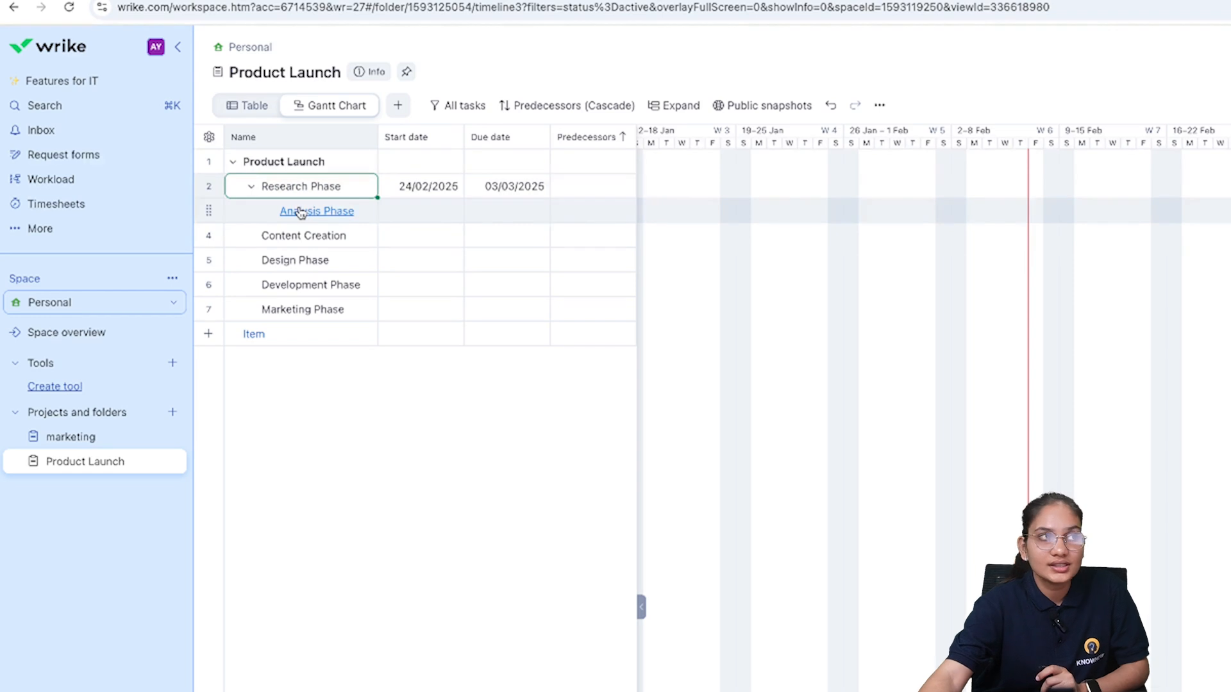
- Add a new subitem under the Content Creation task
click(273, 238)
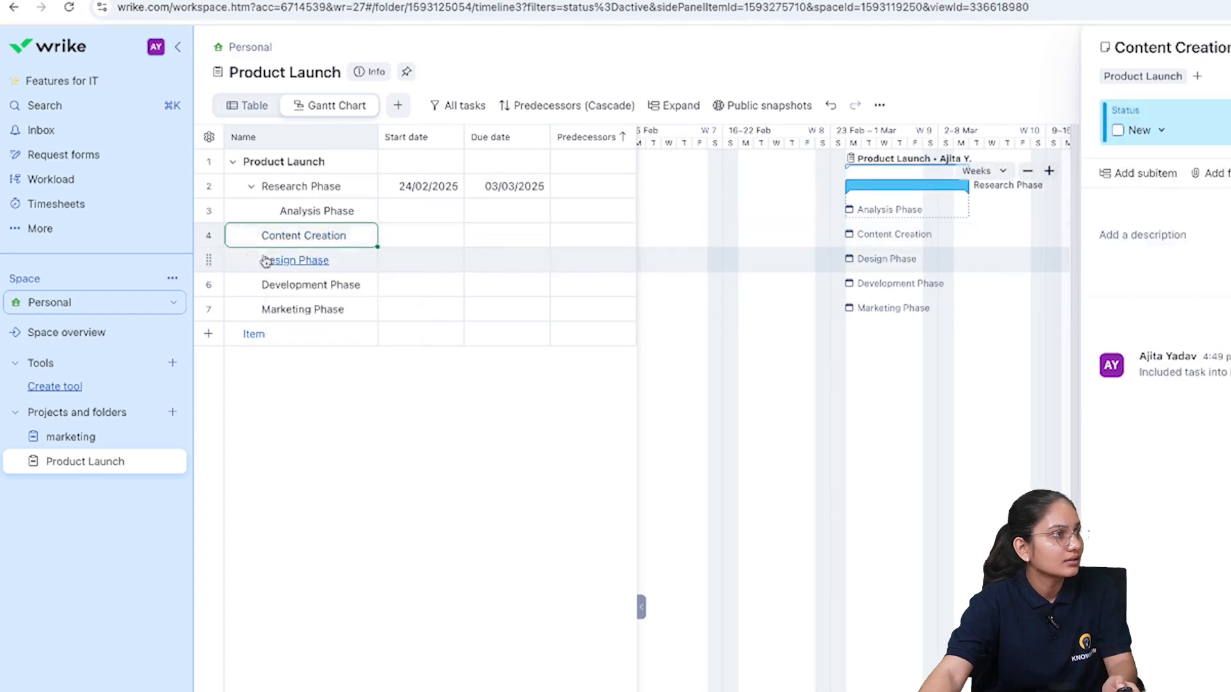
right_click(286, 244)
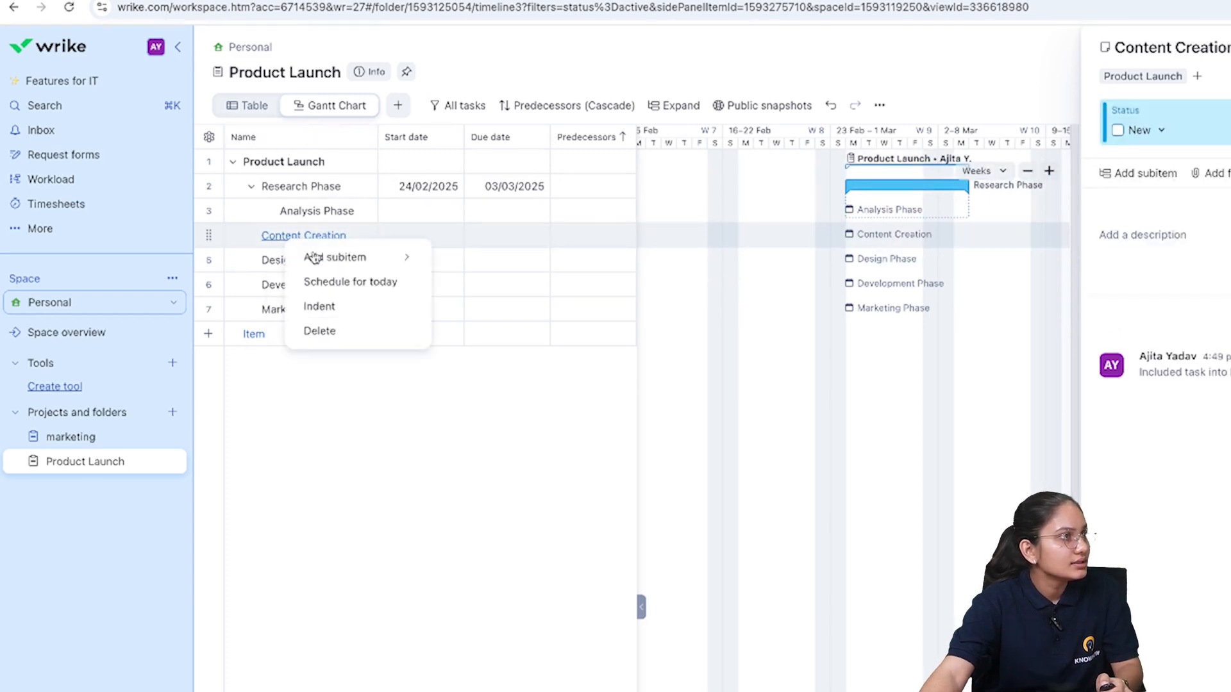
mouse_move(314, 257)
click(498, 315)
click(312, 264)
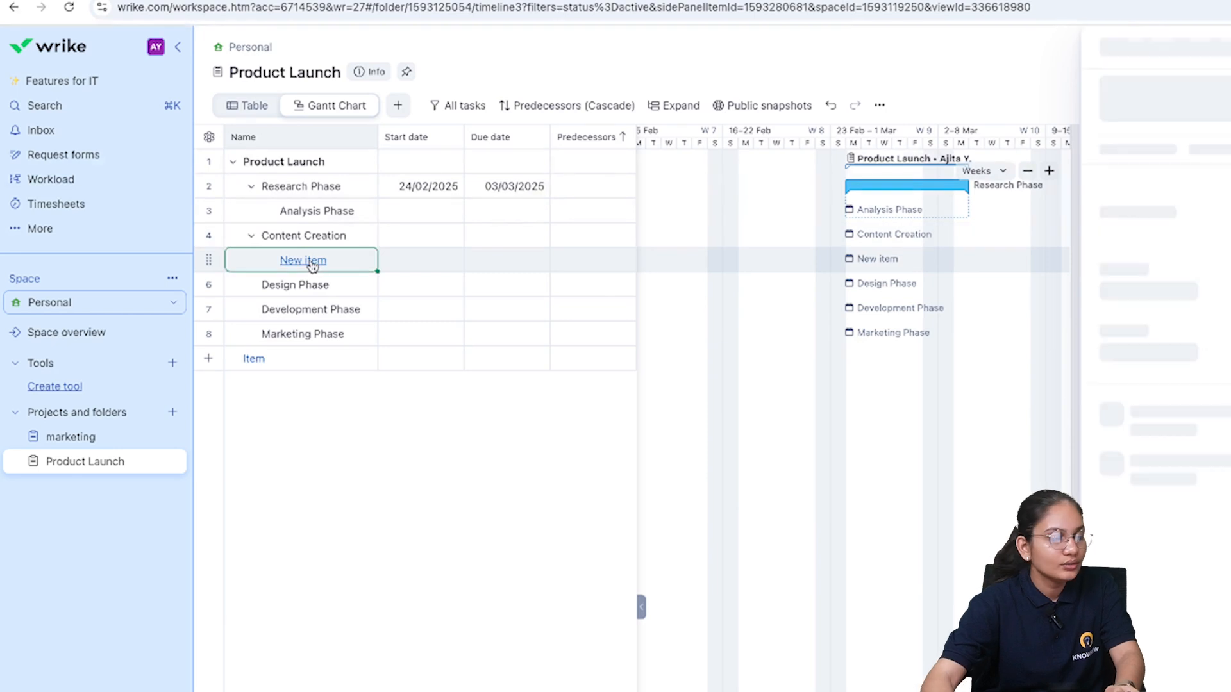
- Rename the new subitem under Content Creation as Caption and close its details
click(312, 263)
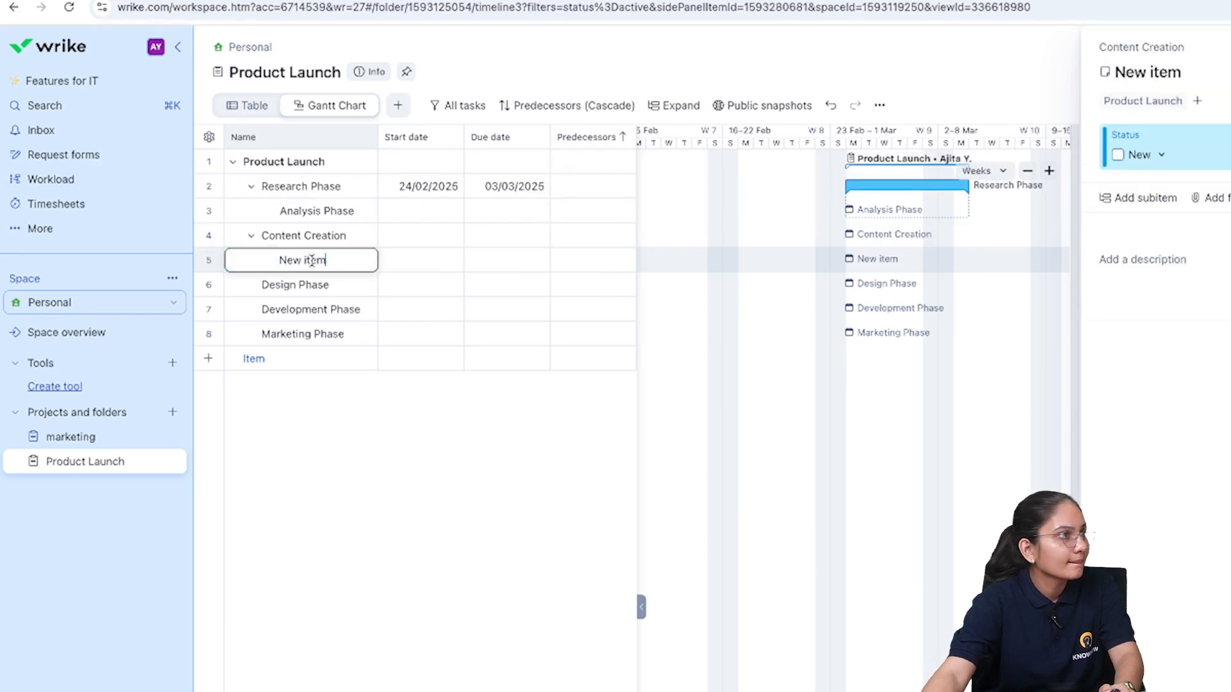
drag(327, 261, 283, 263)
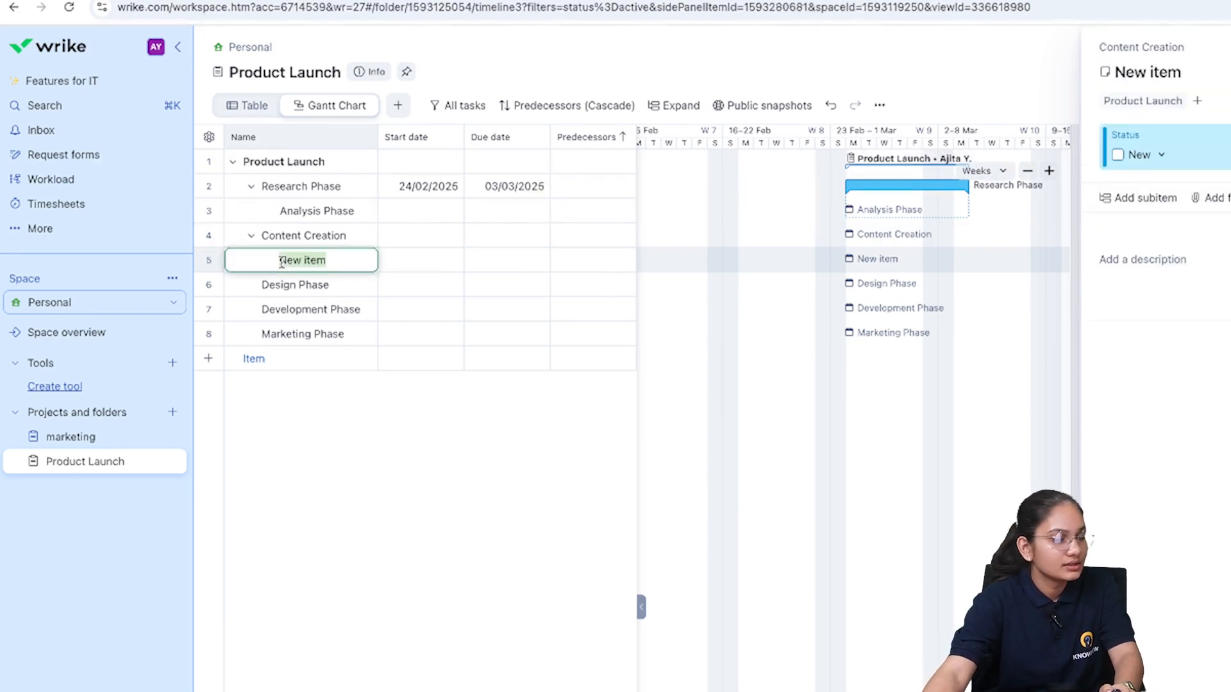
text(caption)
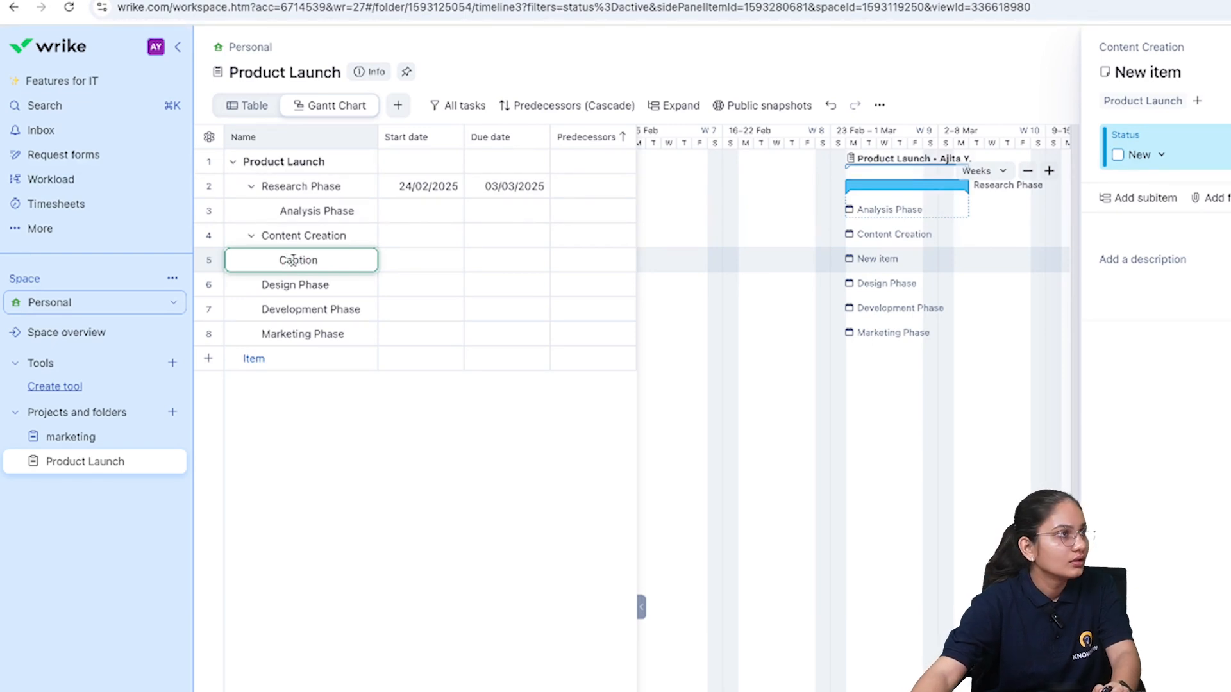
click(421, 260)
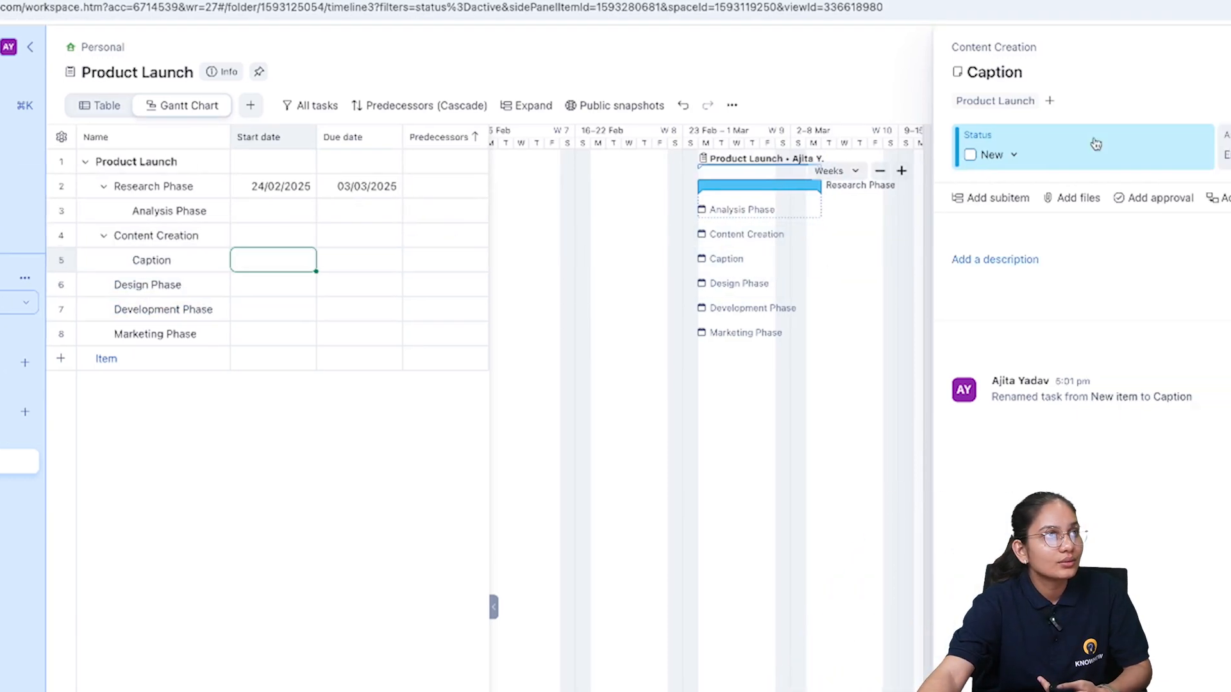
key(Escape)
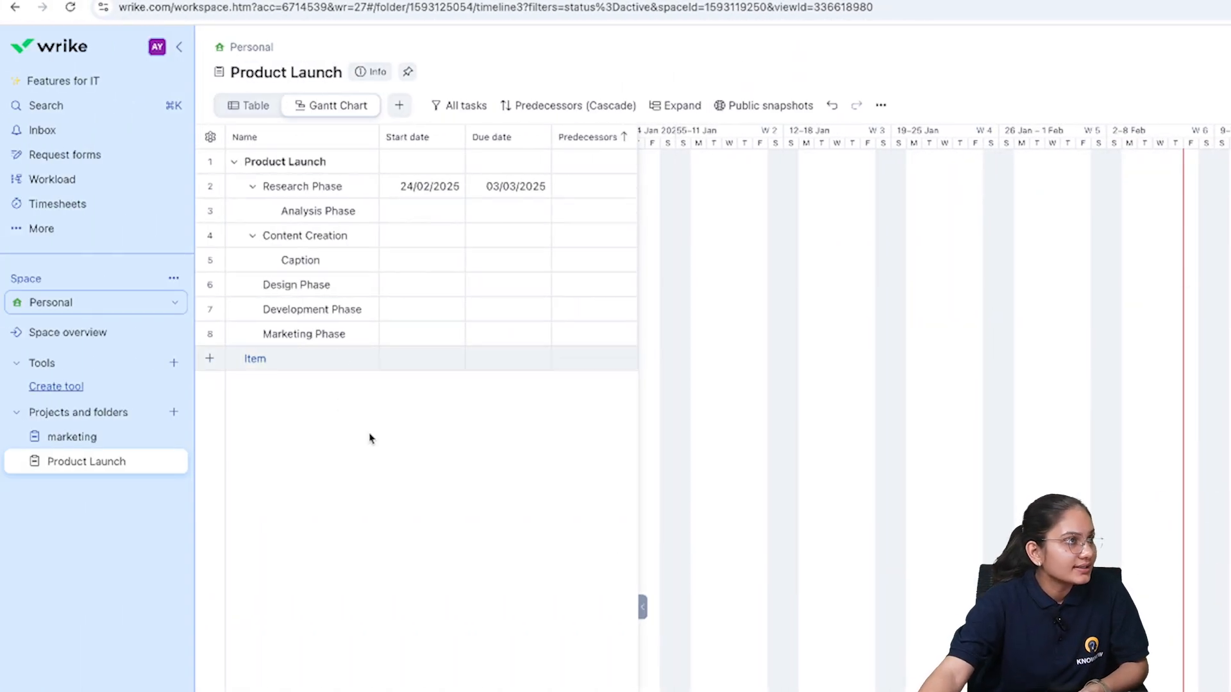
- Open the Content Creation task's details and set its status to In Progress
click(314, 242)
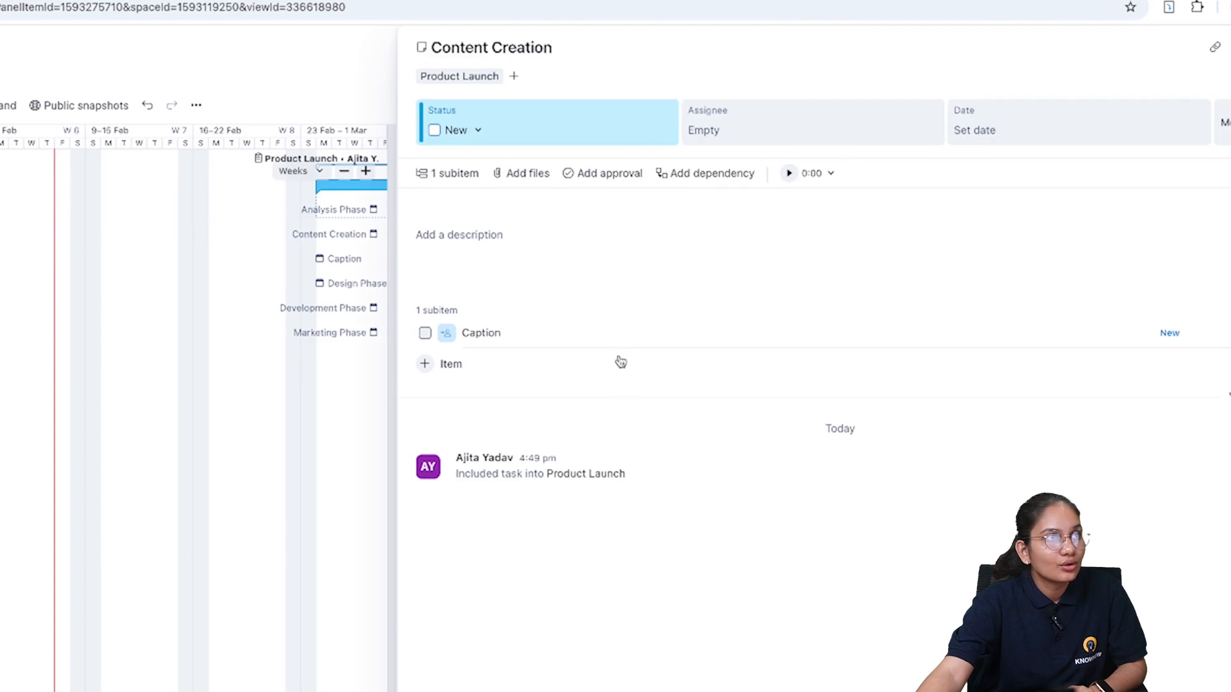
click(477, 131)
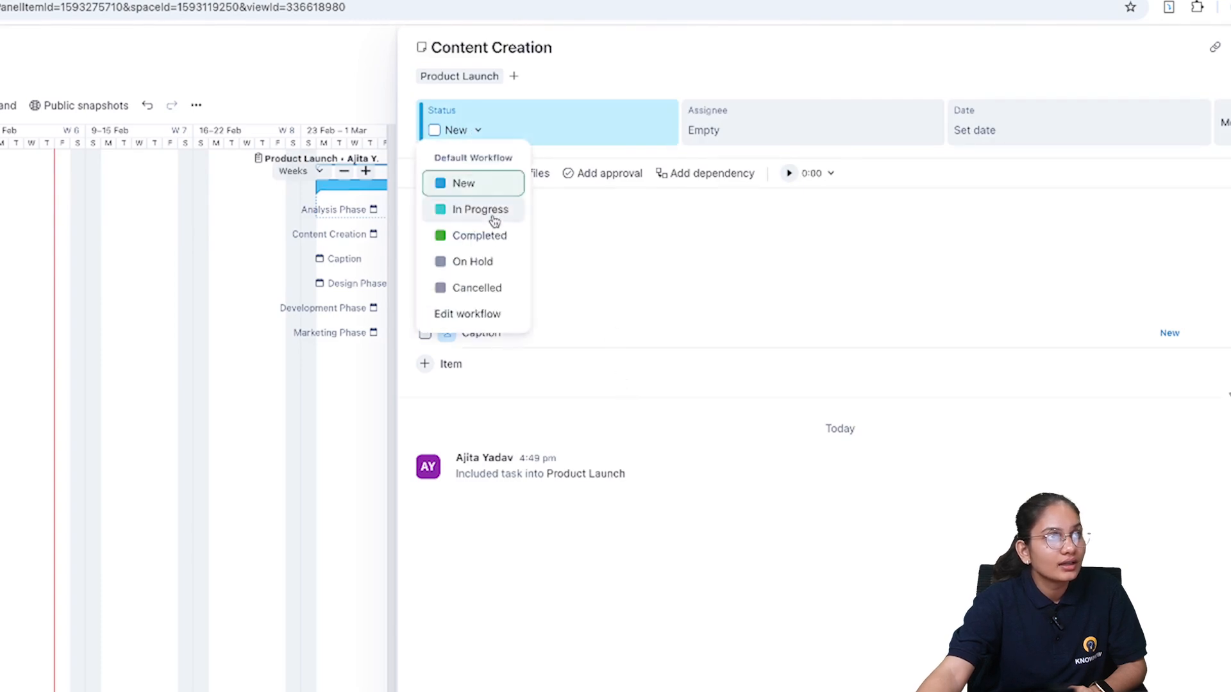
click(493, 216)
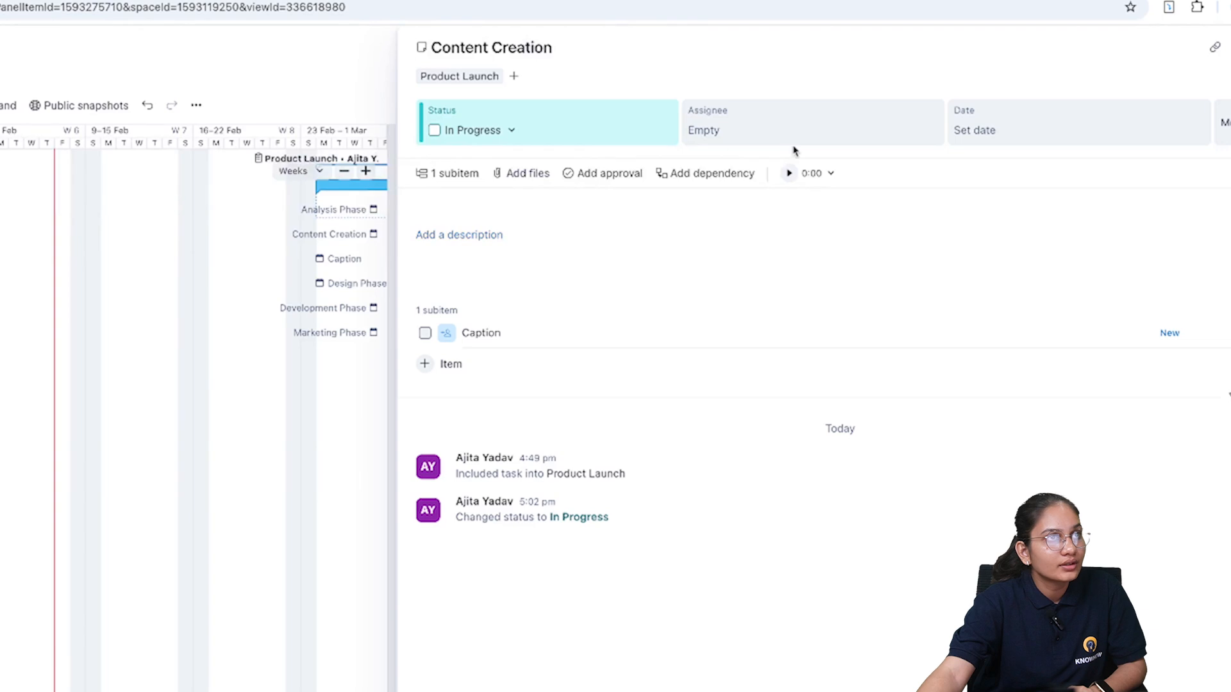
- Assign the Content Creation task to the team member suggested in the people search
click(723, 129)
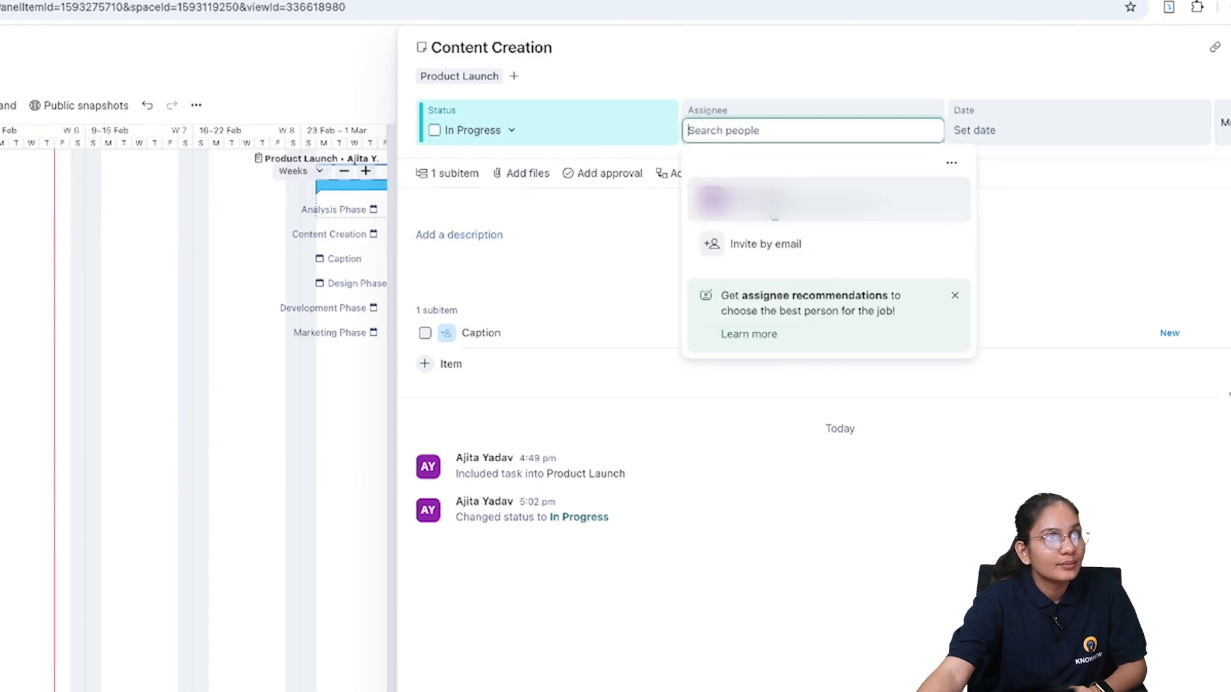
click(773, 207)
click(1055, 225)
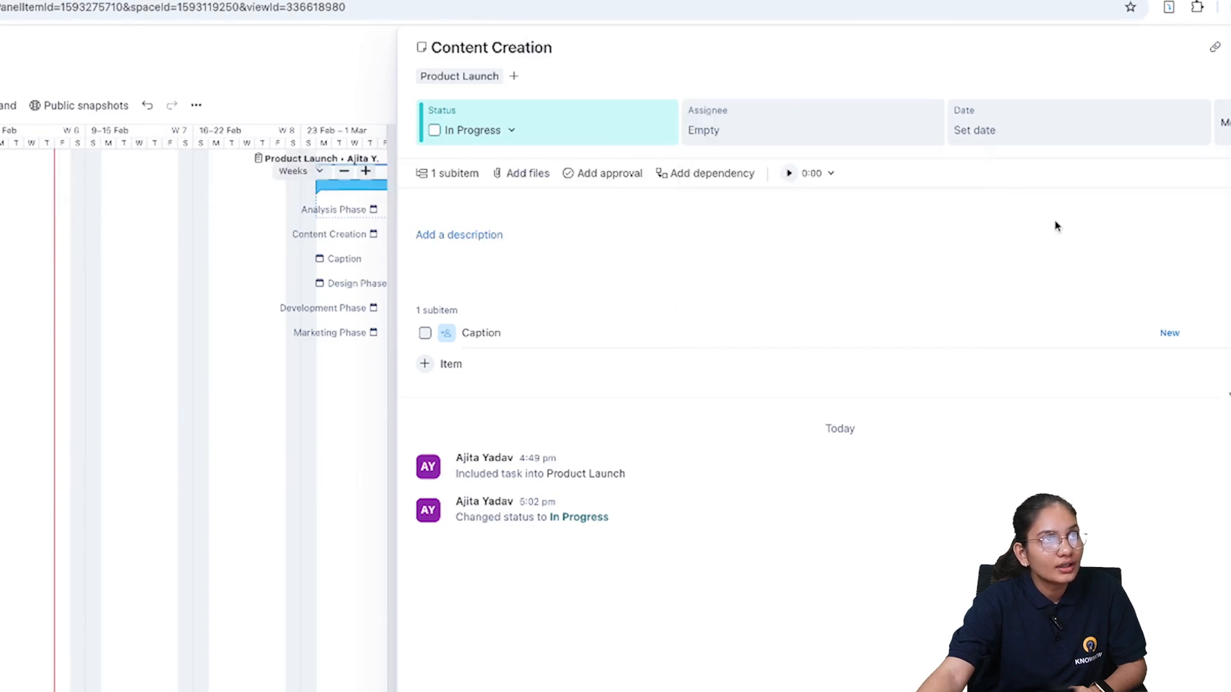
click(1052, 226)
click(762, 125)
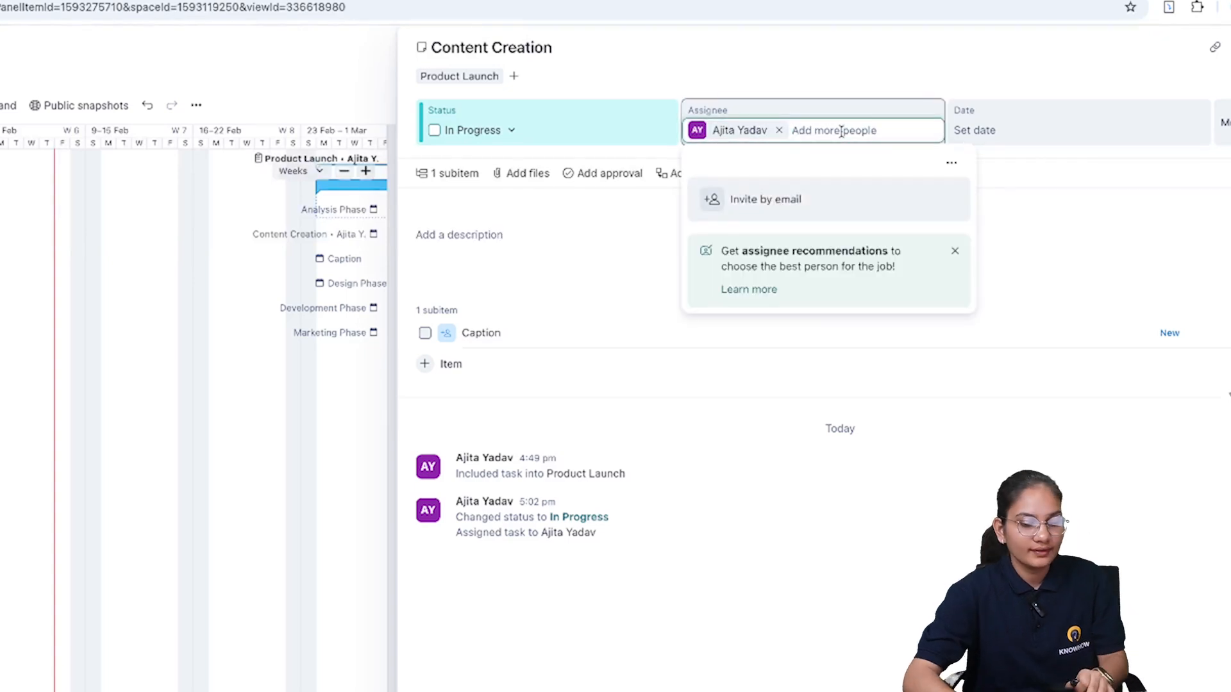
- Try to add a second assignee to Content Creation by name and clear the entry
text(divanshi)
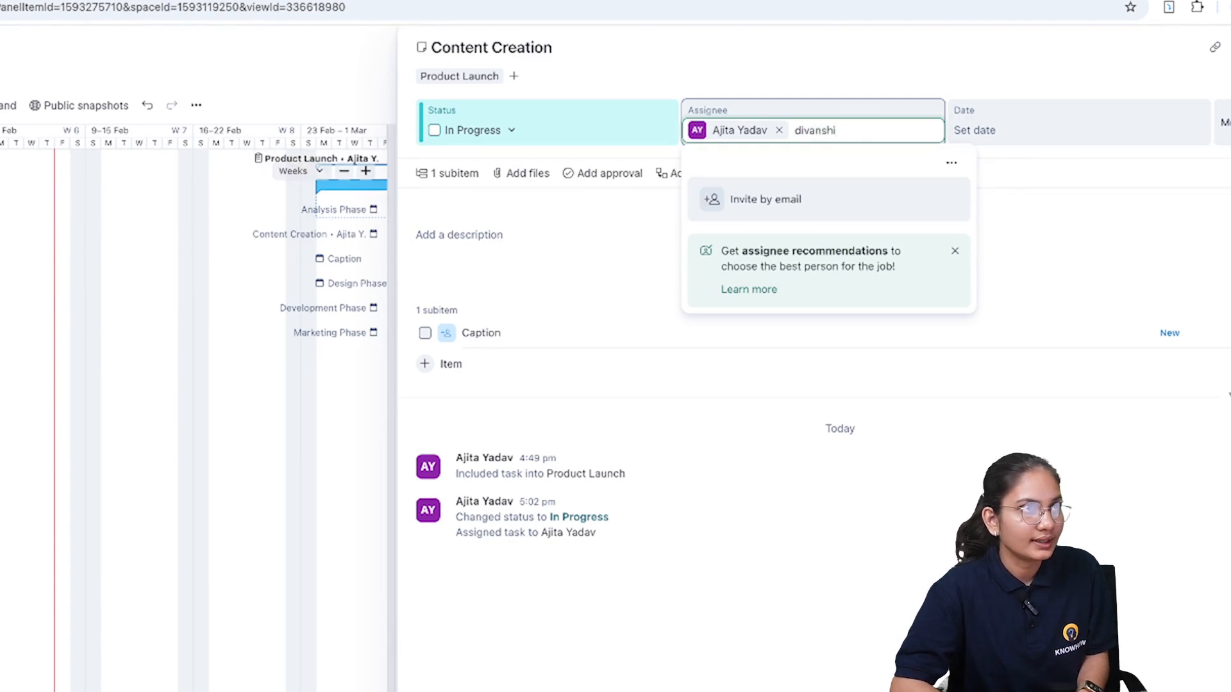
key(Down)
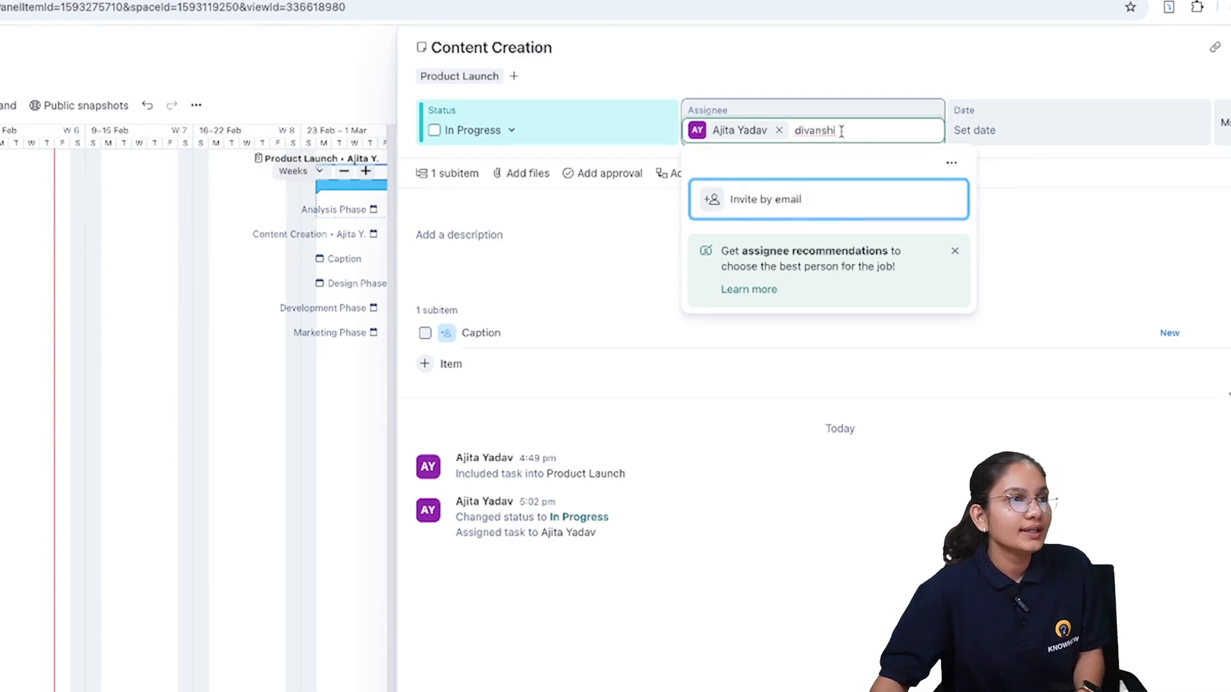
click(954, 256)
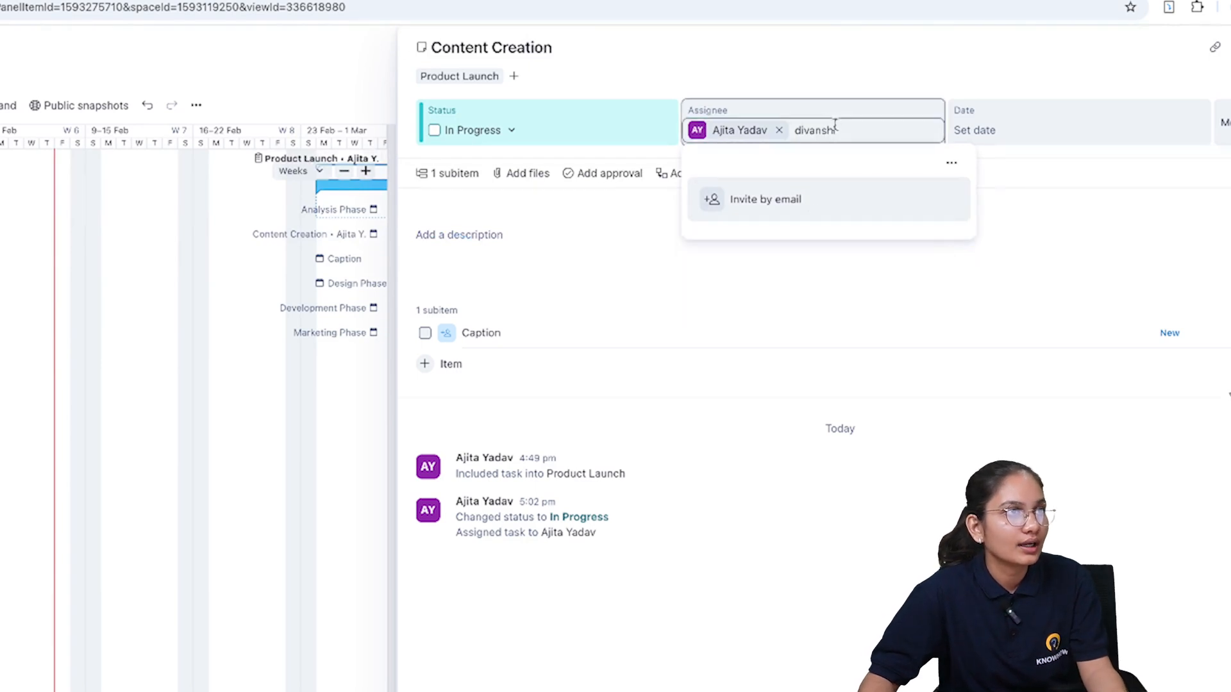
double_click(792, 131)
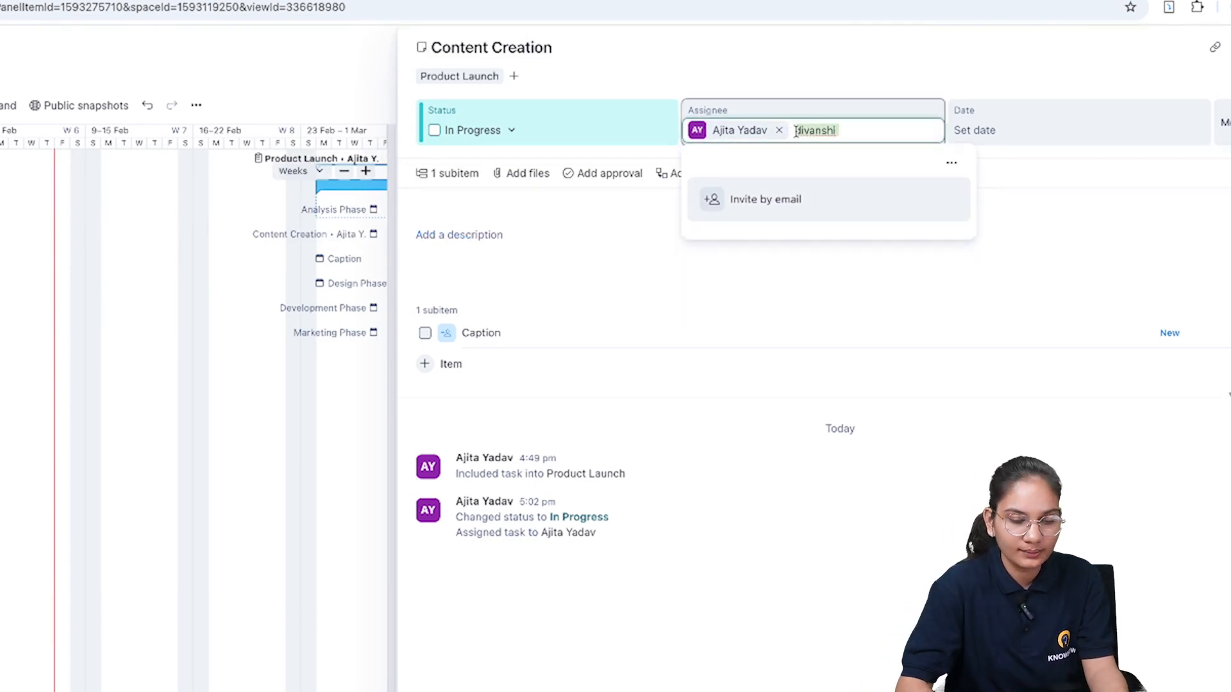
key(BackSpace)
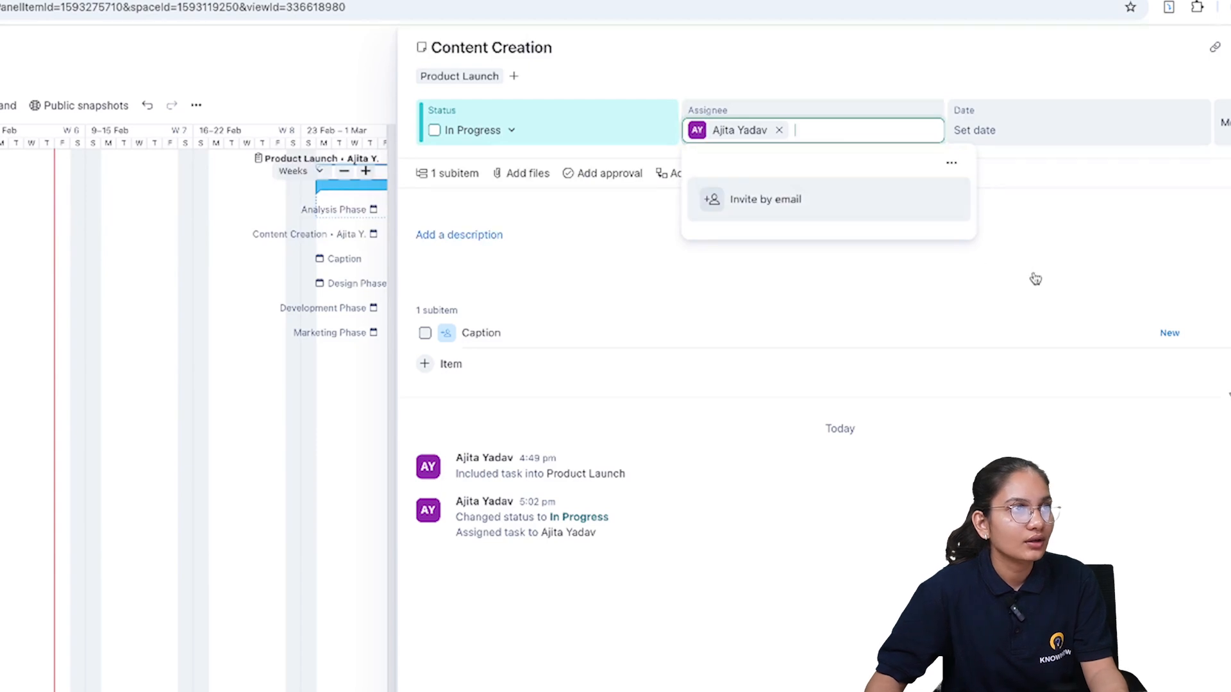
click(975, 206)
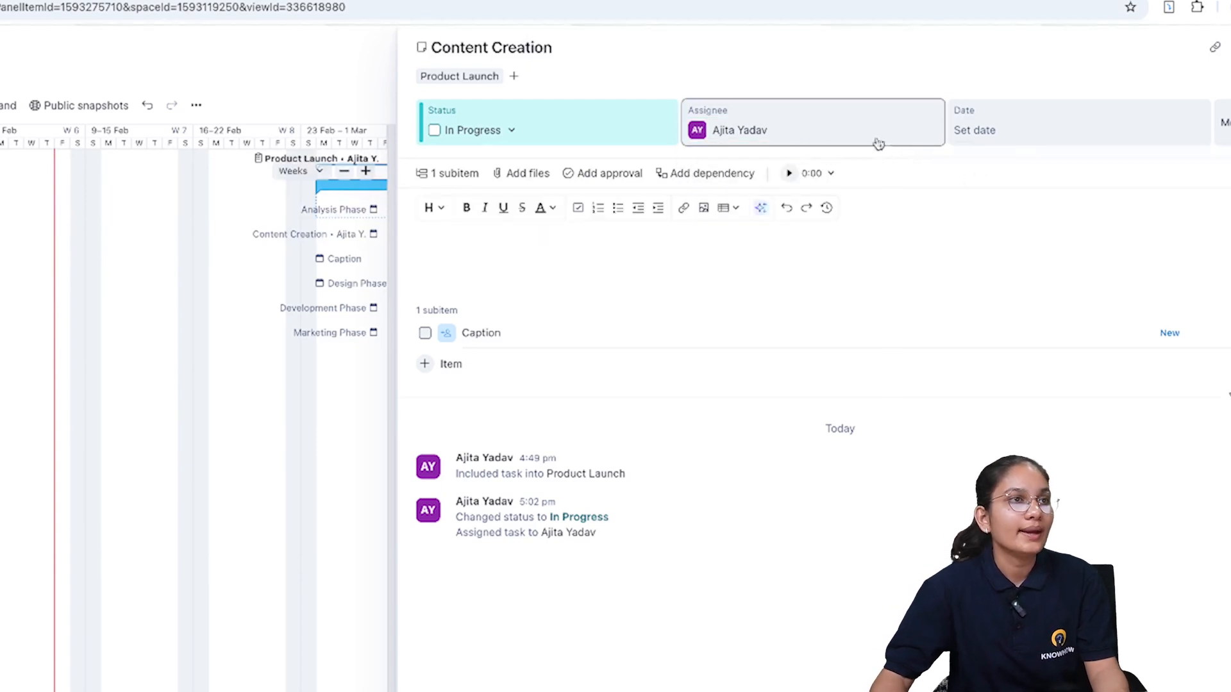
- Schedule the Content Creation task from 07/02/2025 to 10/02/2025 and save the dates
click(1013, 136)
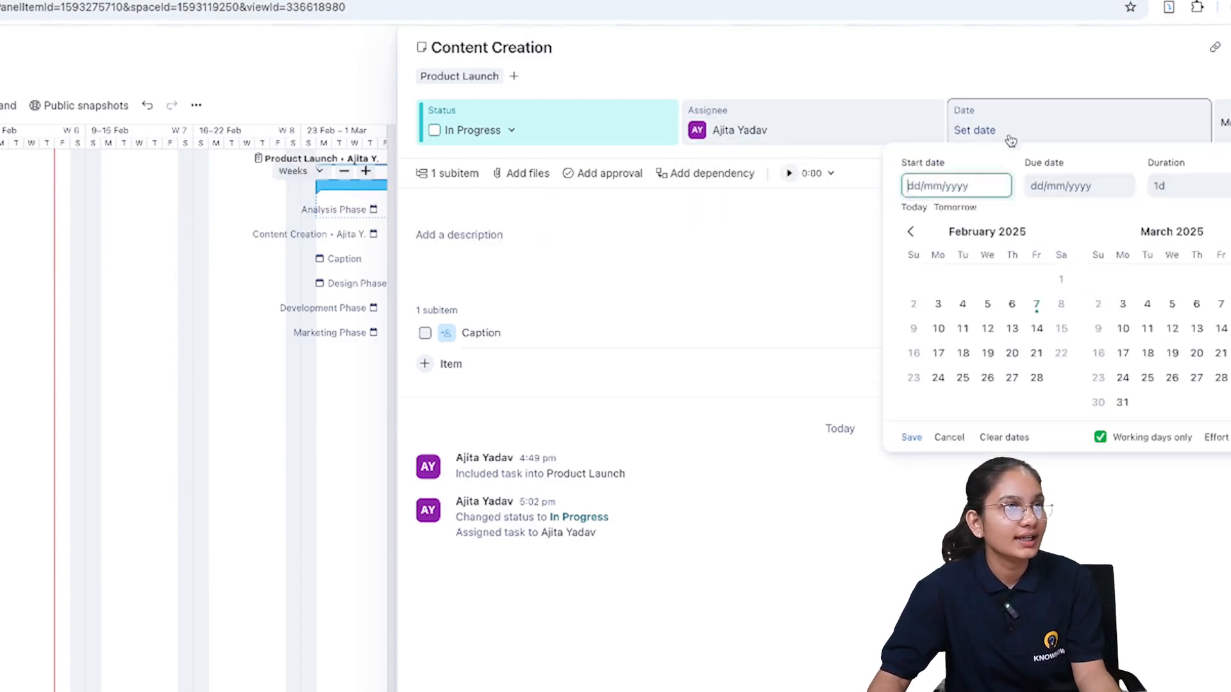
click(1036, 304)
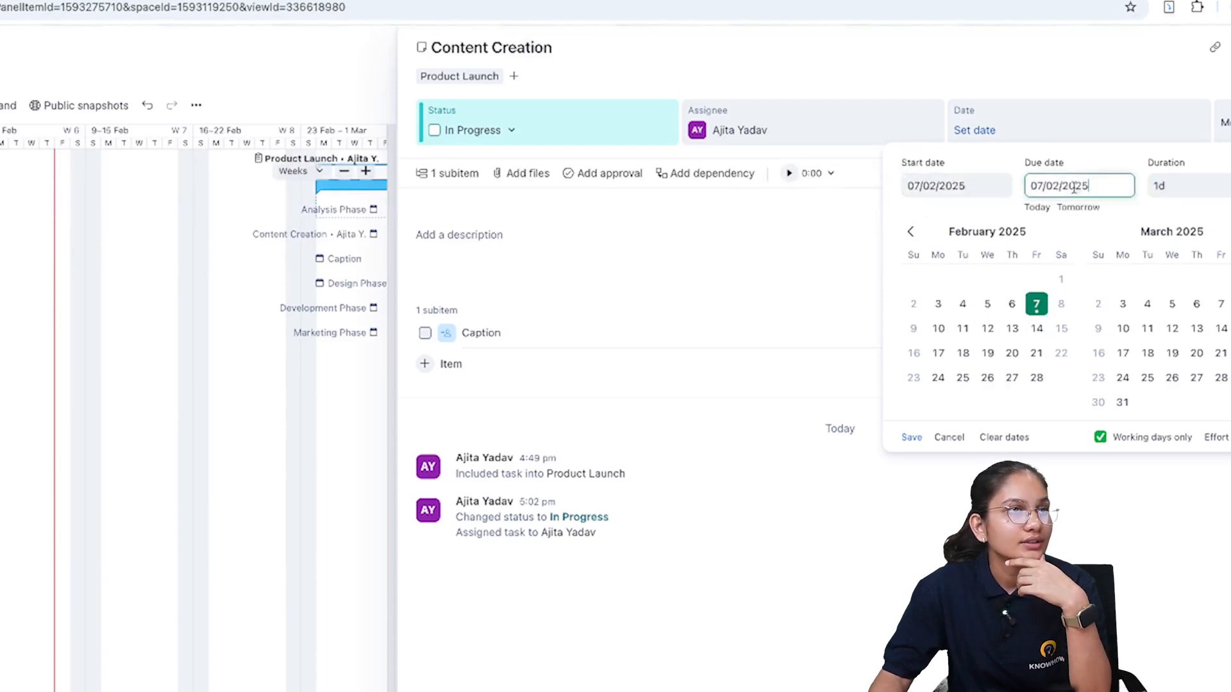
click(937, 329)
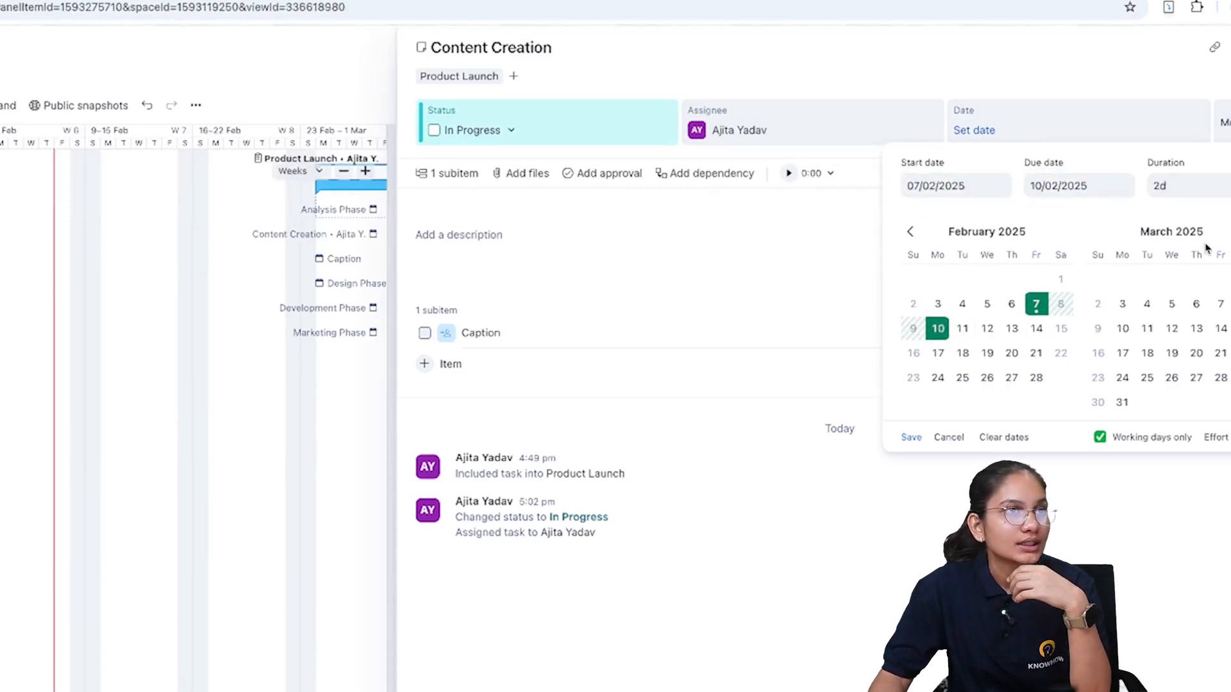
click(1151, 174)
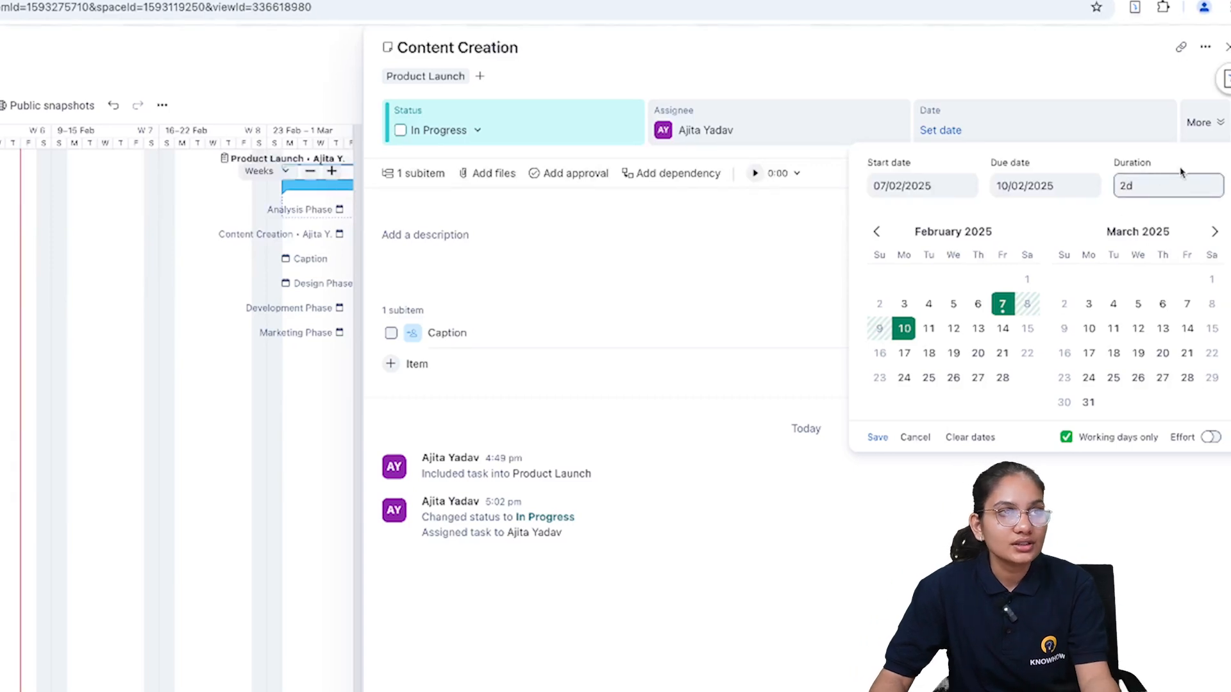
click(878, 438)
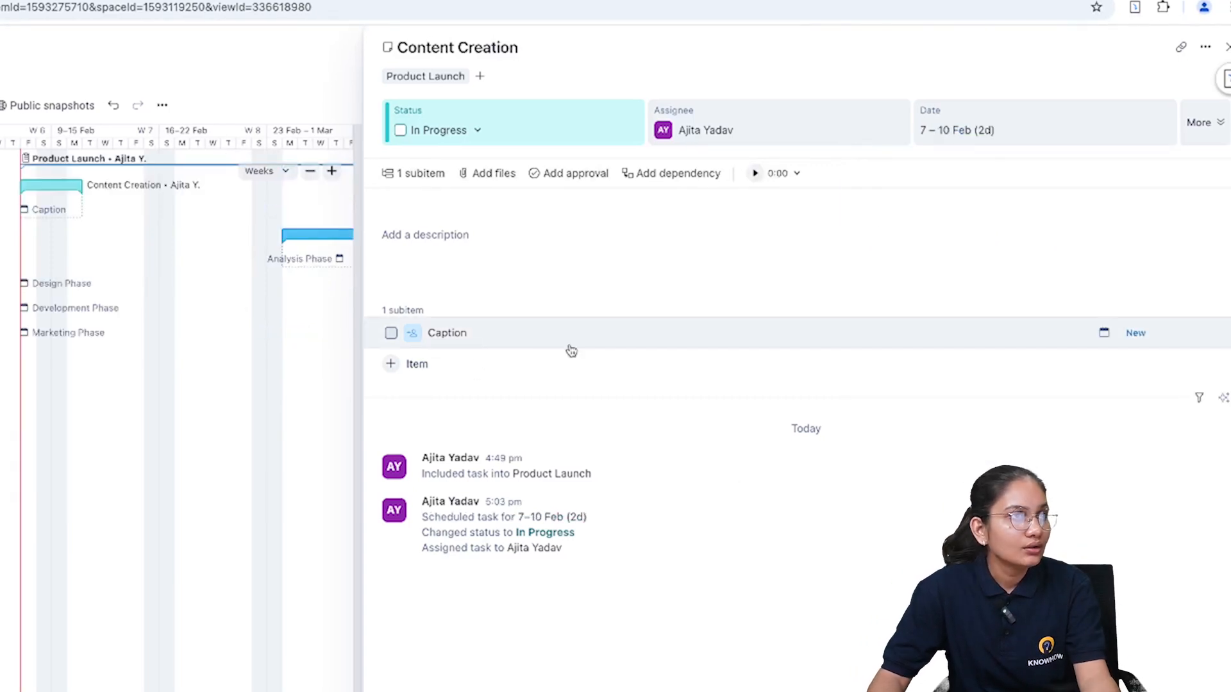
- Try scheduling the Caption subitem from 07/02/2025 to 10/02/2025, and from 10/02/2025 to 24/03/2025
click(1105, 333)
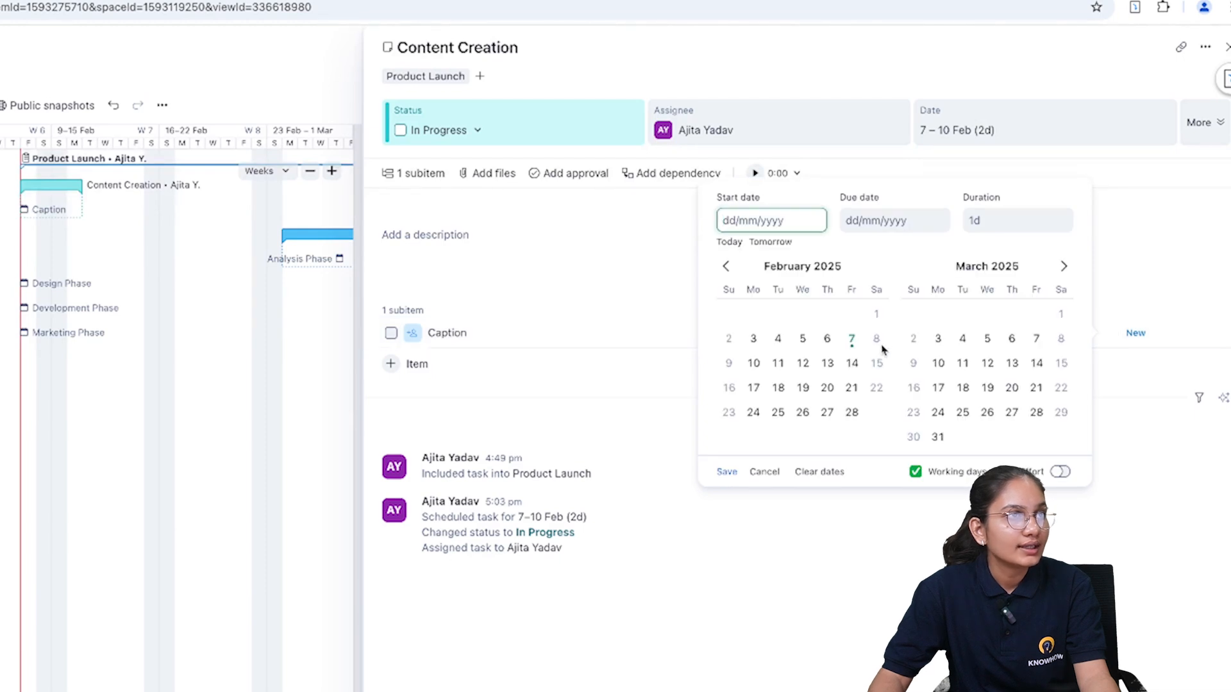
click(851, 338)
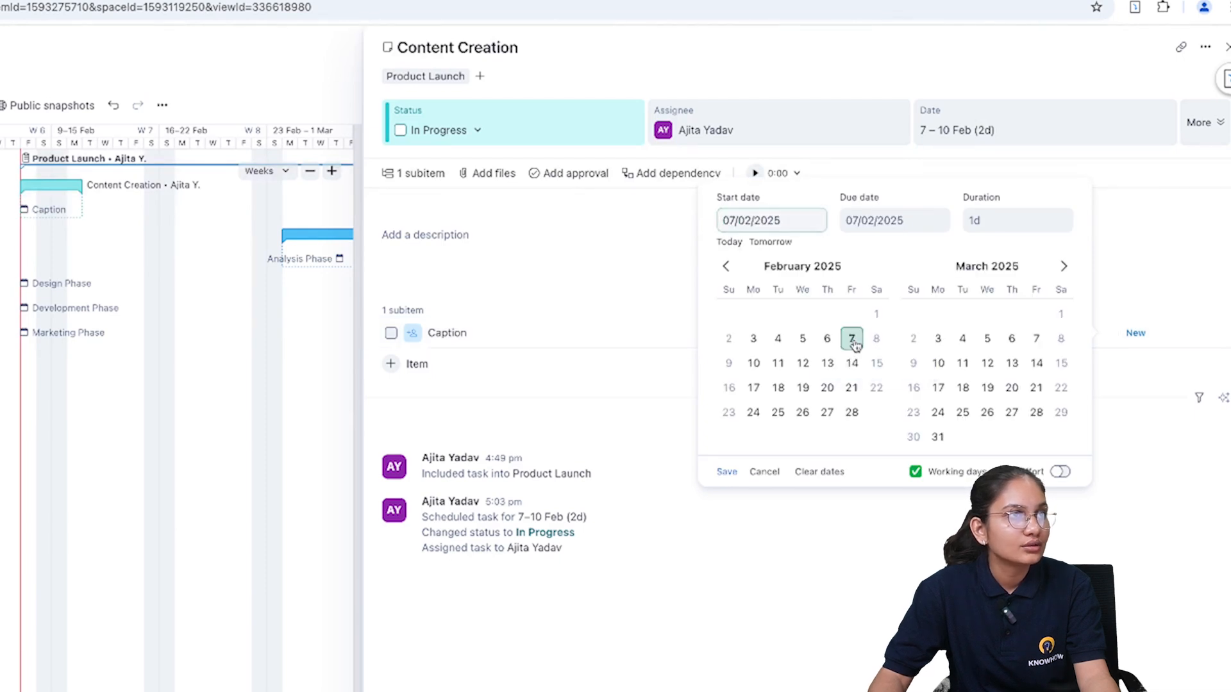
click(882, 224)
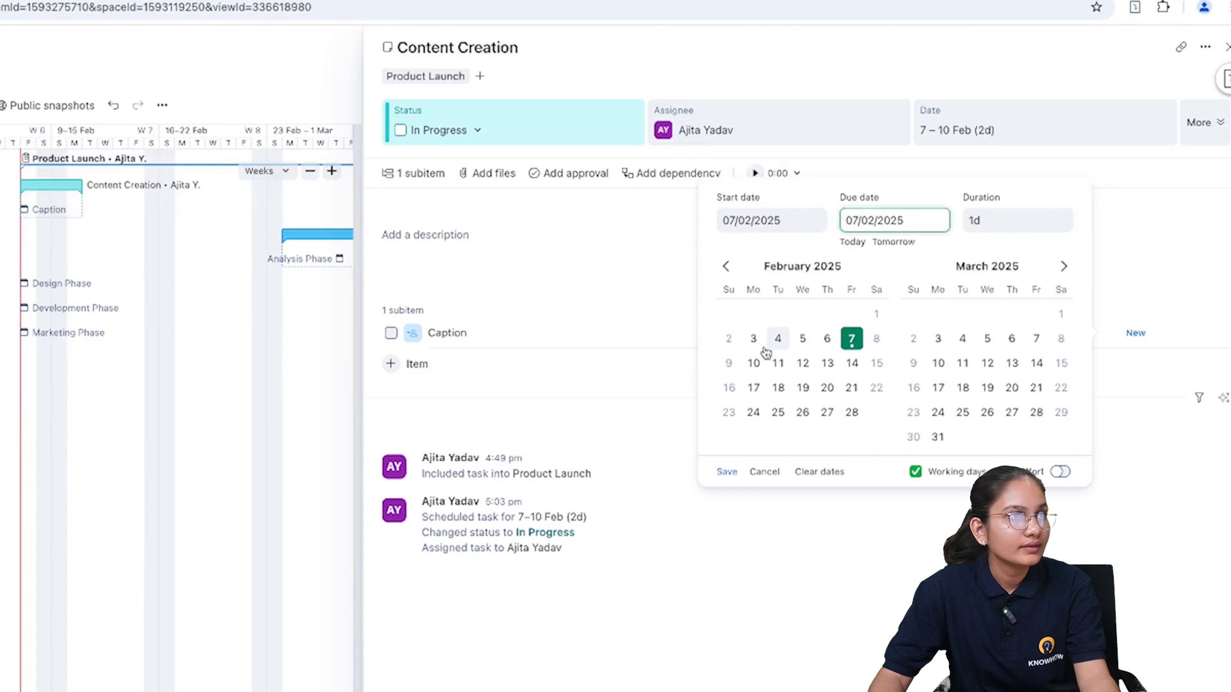
click(754, 364)
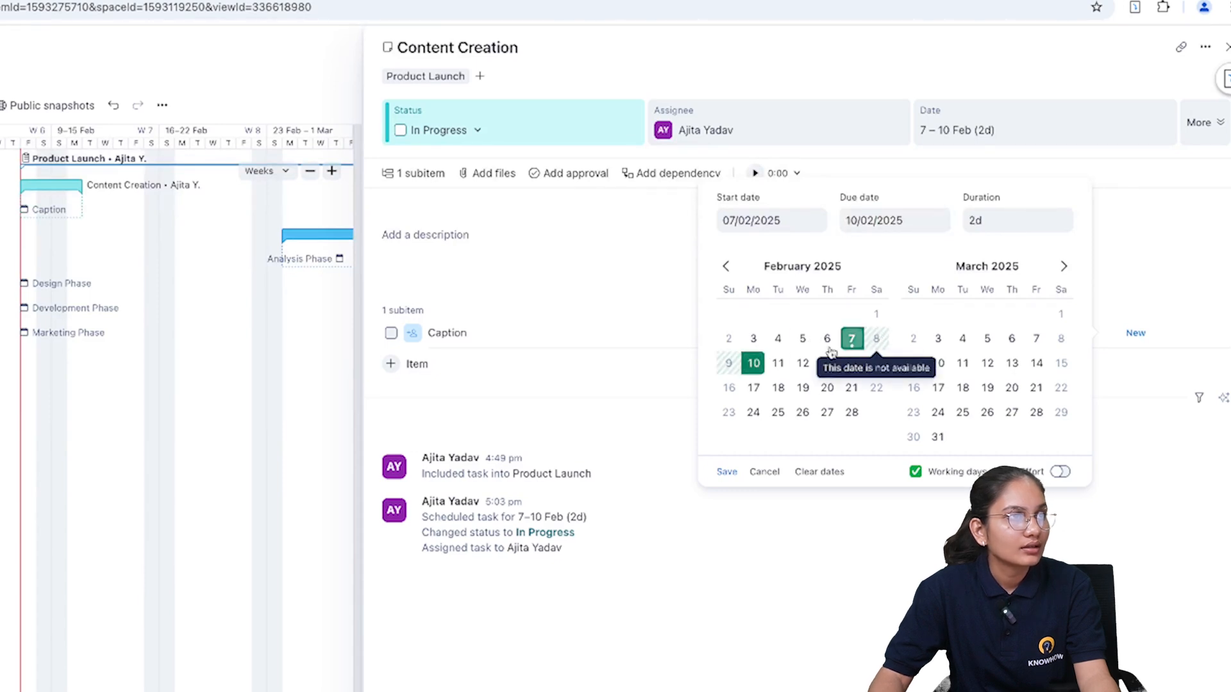
click(753, 364)
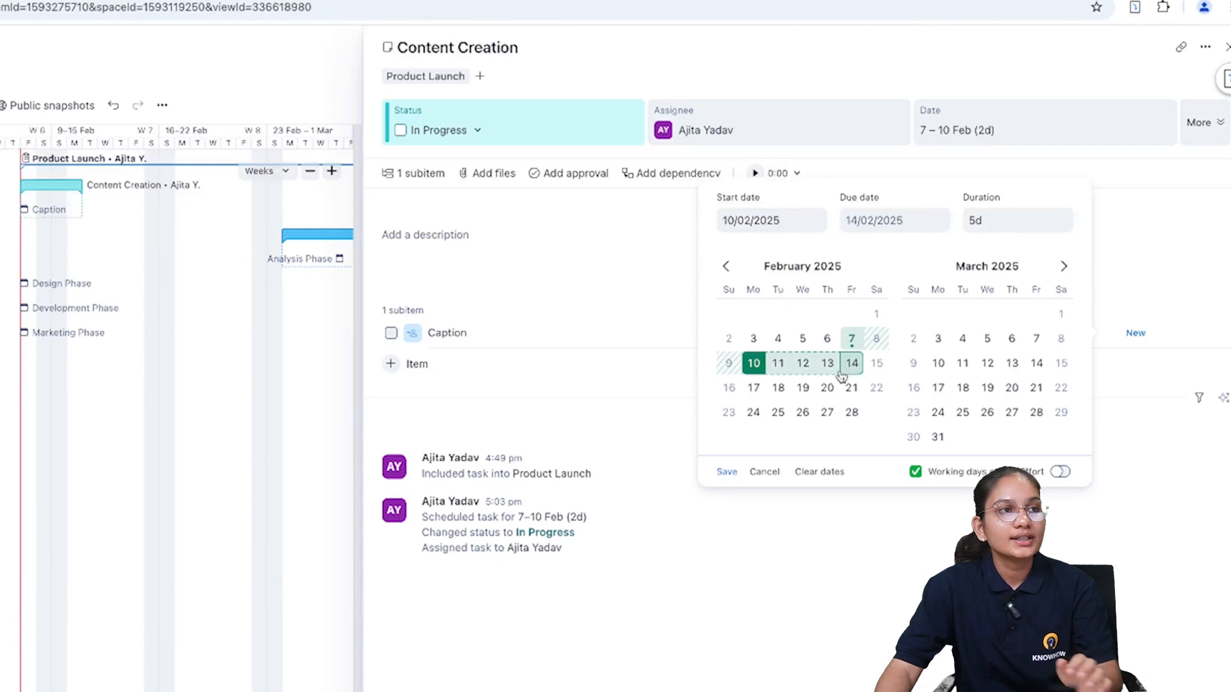
click(938, 413)
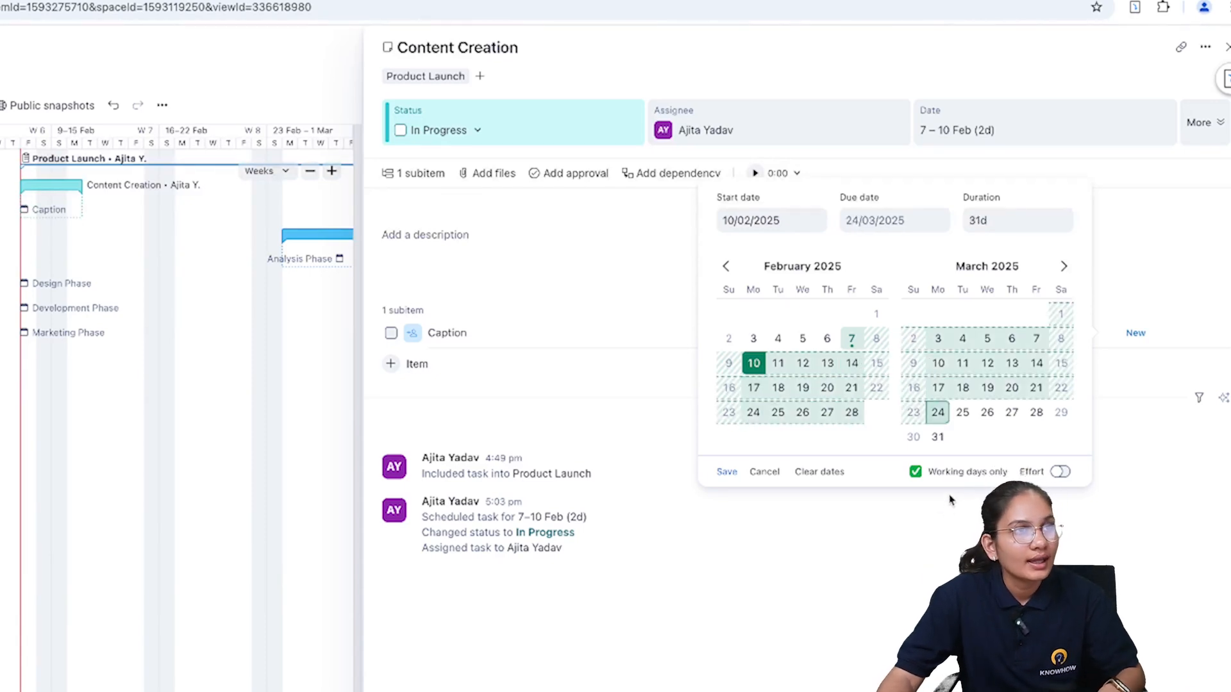
- Turn off working days only for the Caption subitem and schedule it from 08/02/2025 to 09/02/2025
click(916, 472)
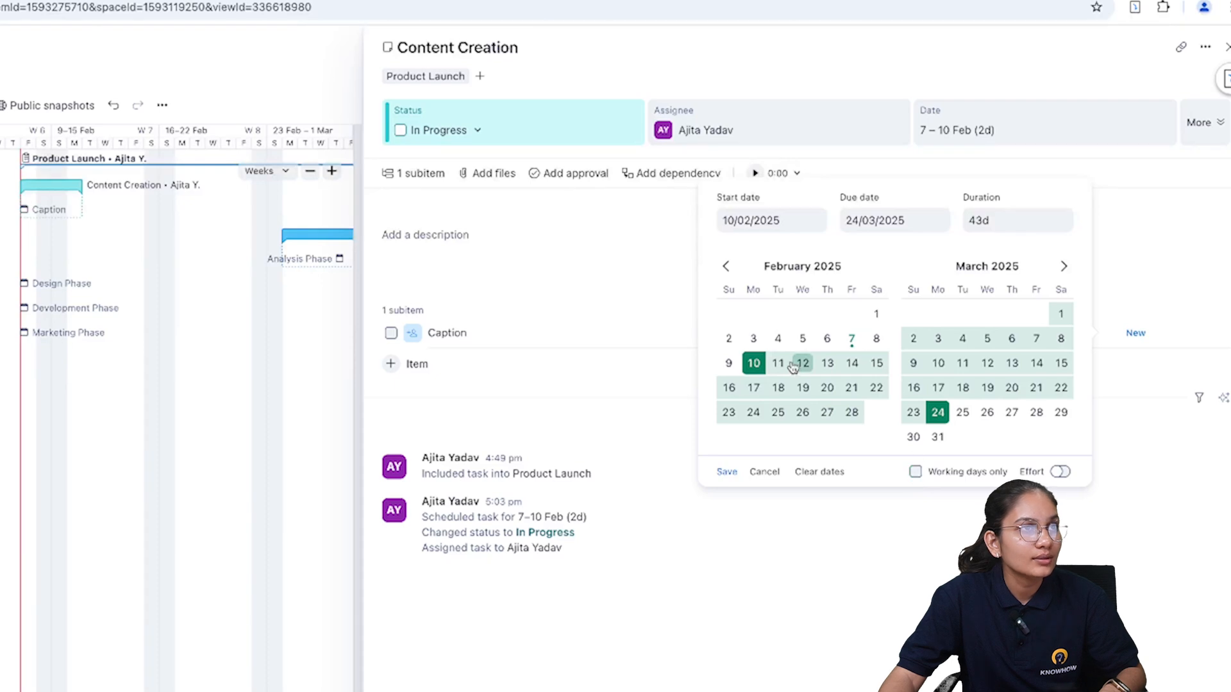
click(876, 343)
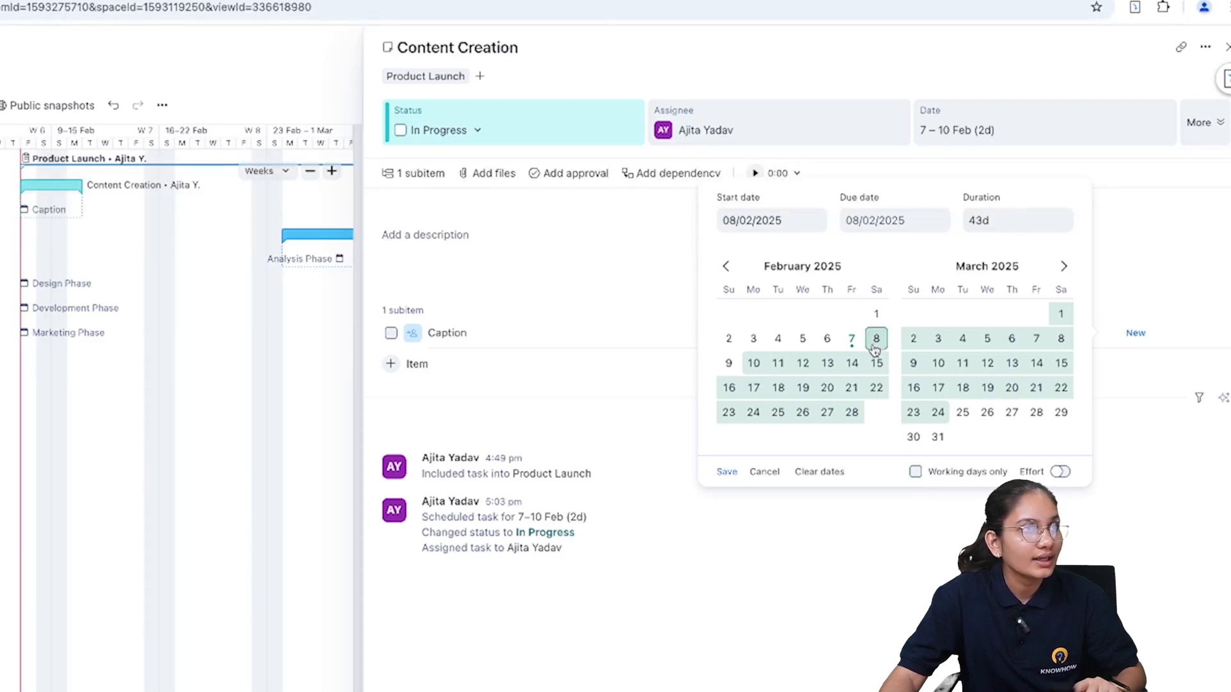
click(727, 364)
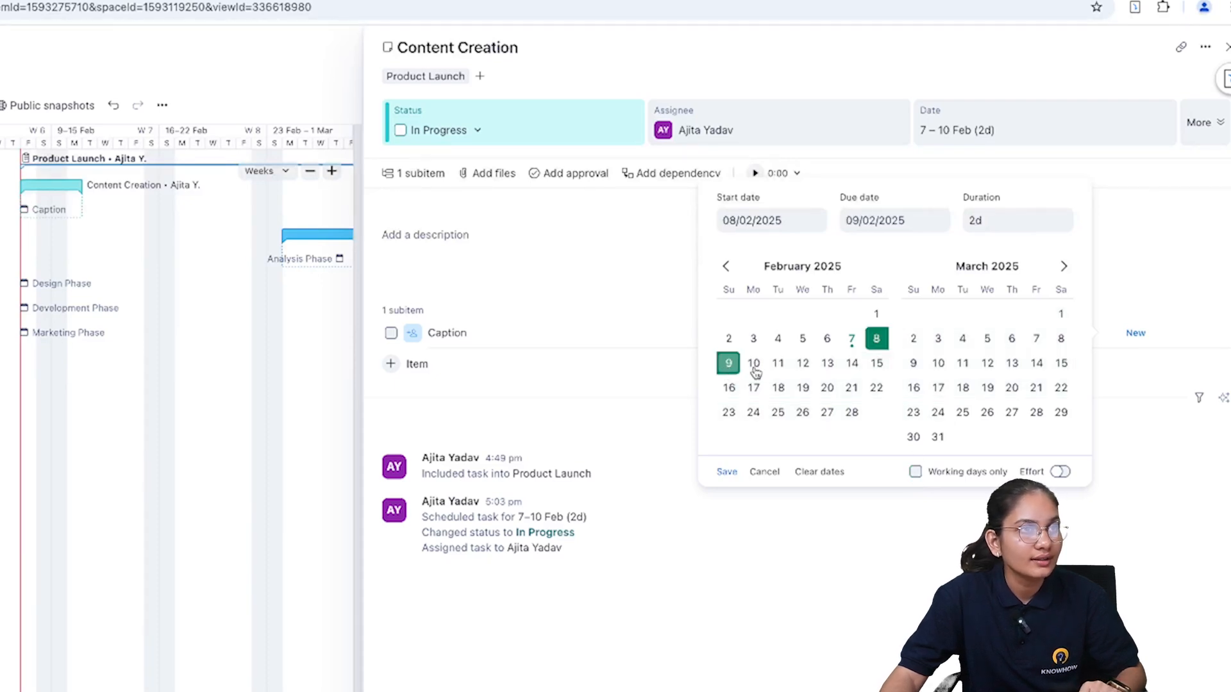
click(957, 541)
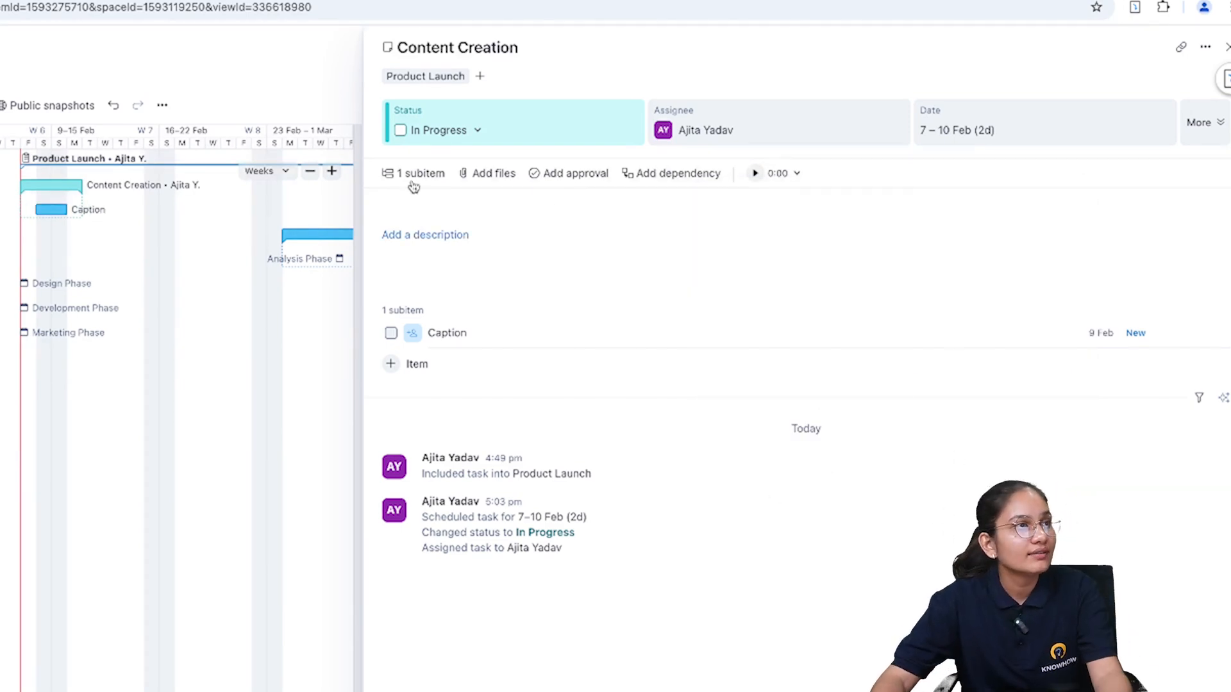
- View the file attachment sources for the Content Creation task and start a new approval on it
click(505, 183)
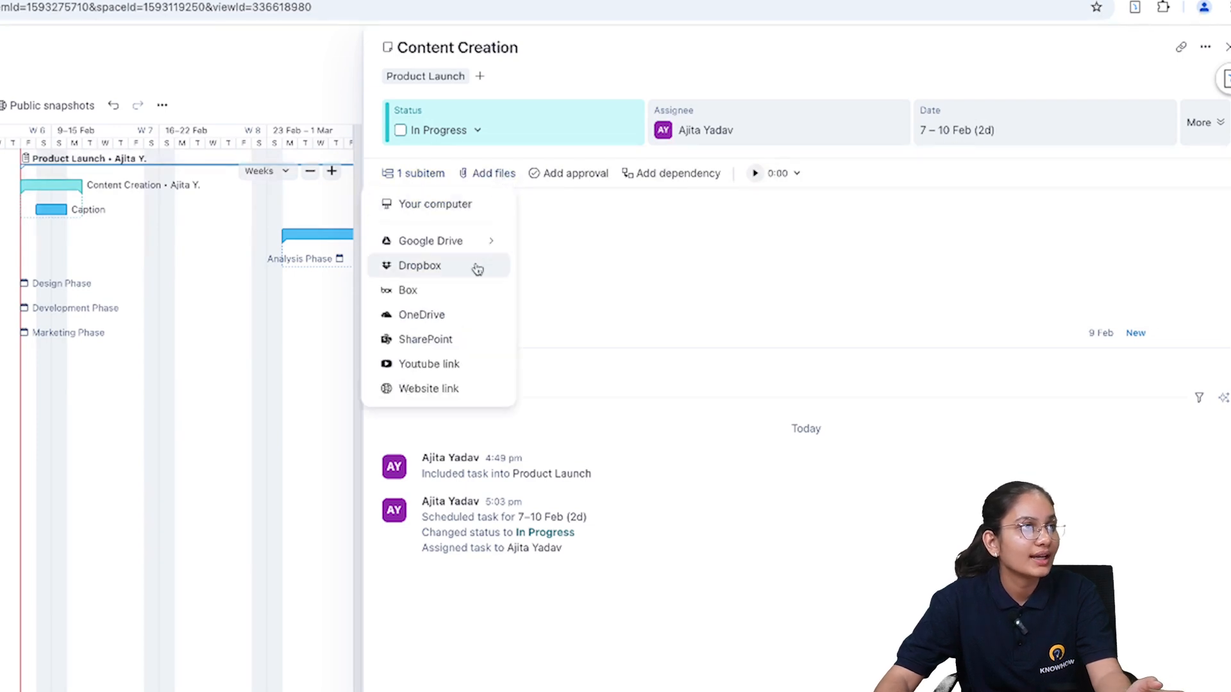
mouse_move(482, 249)
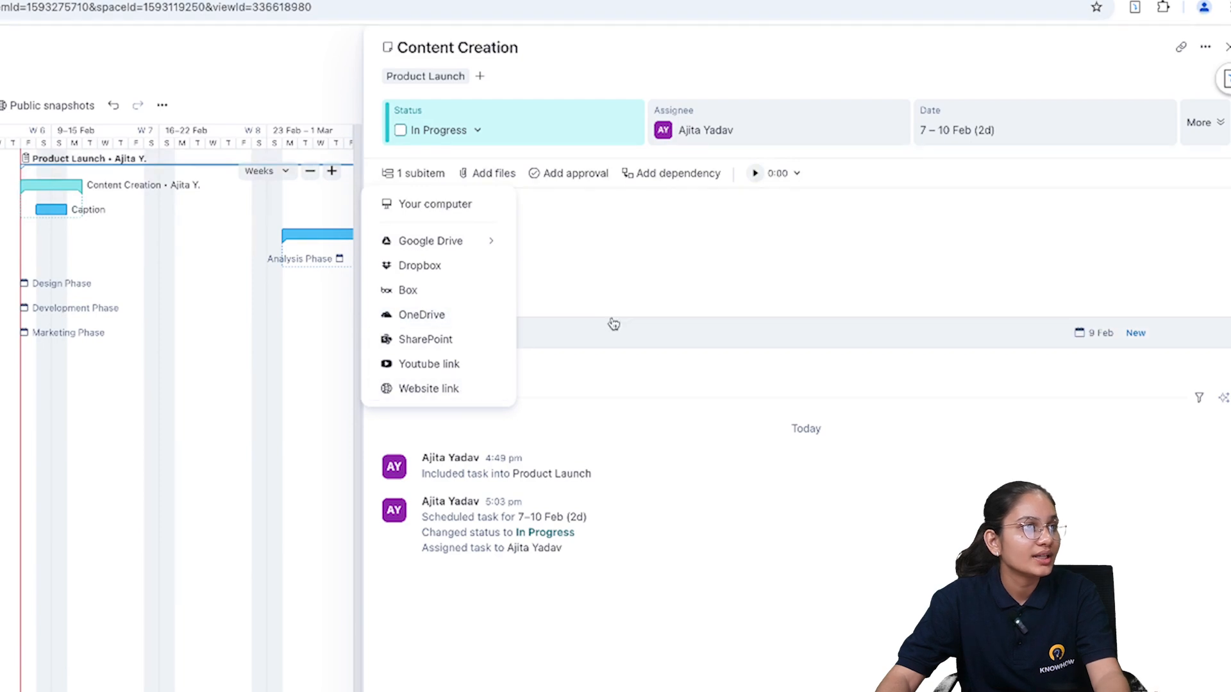
click(611, 314)
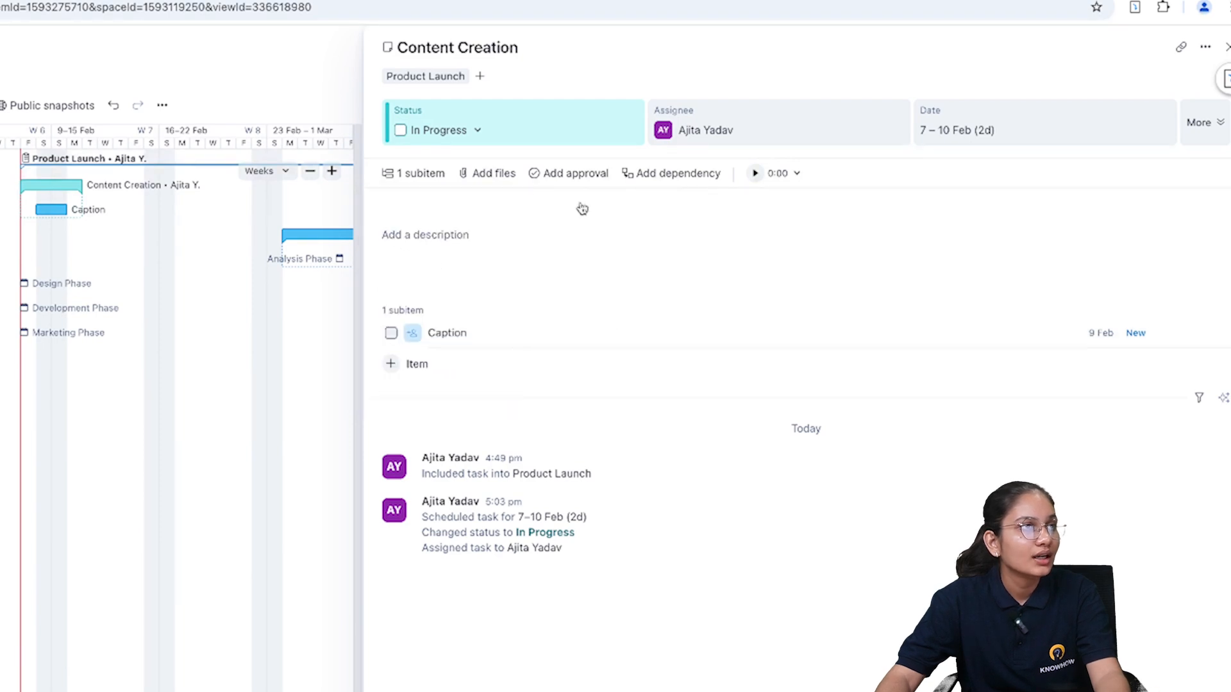
click(560, 172)
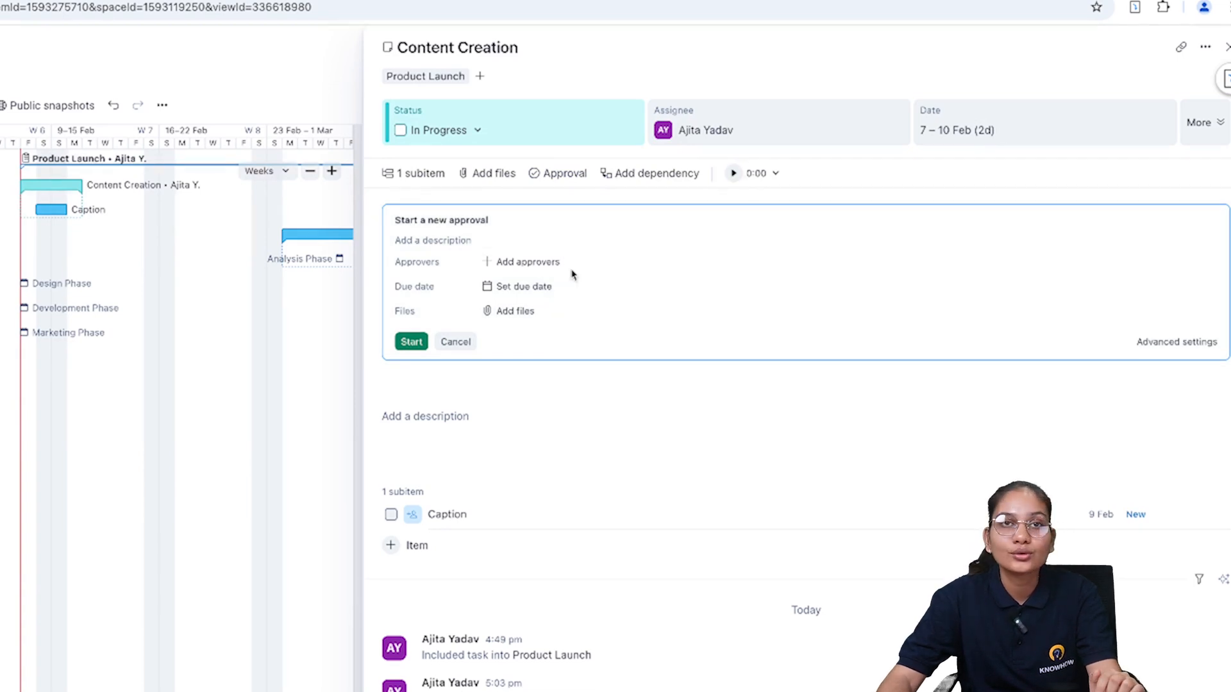
- Try adding Caption as a successor of Content Creation and remove that dependency
click(651, 173)
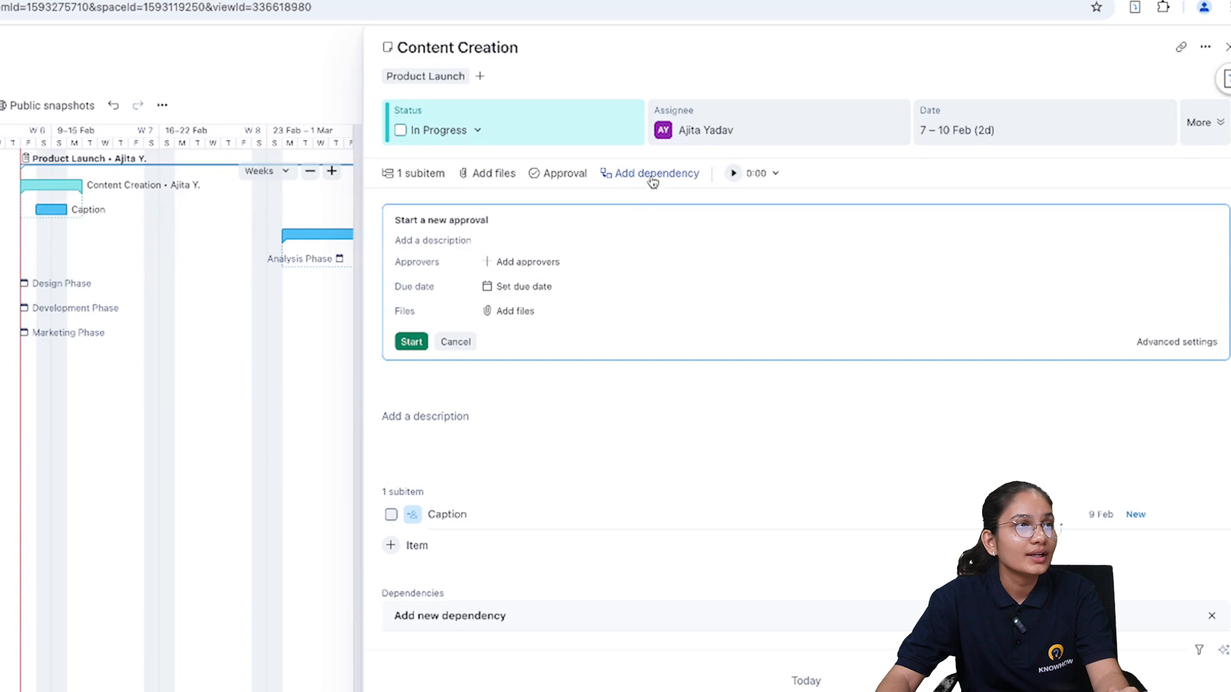
scroll(506, 588, down, 5)
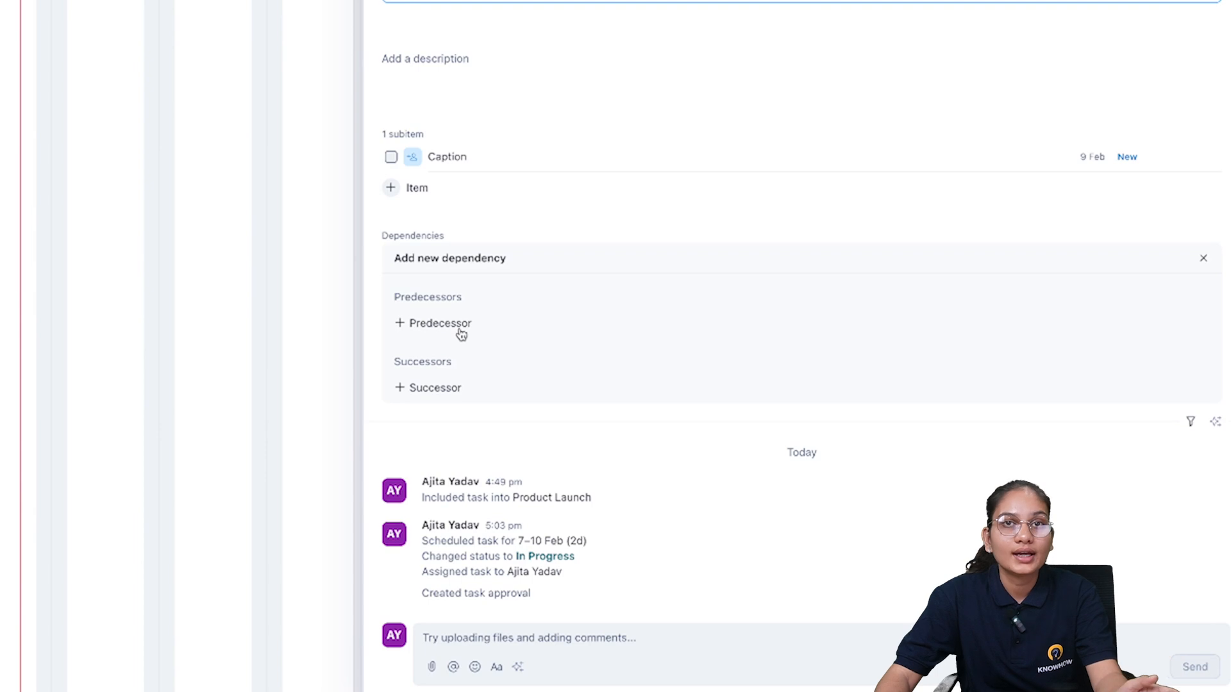
click(428, 384)
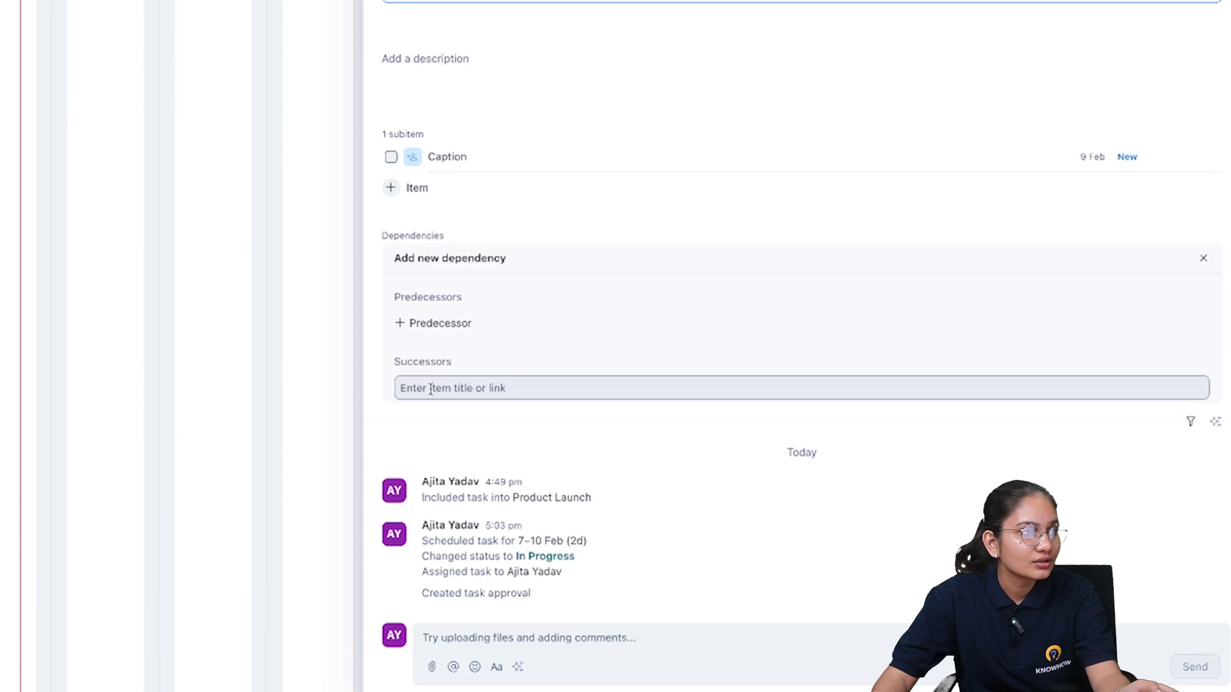
click(440, 392)
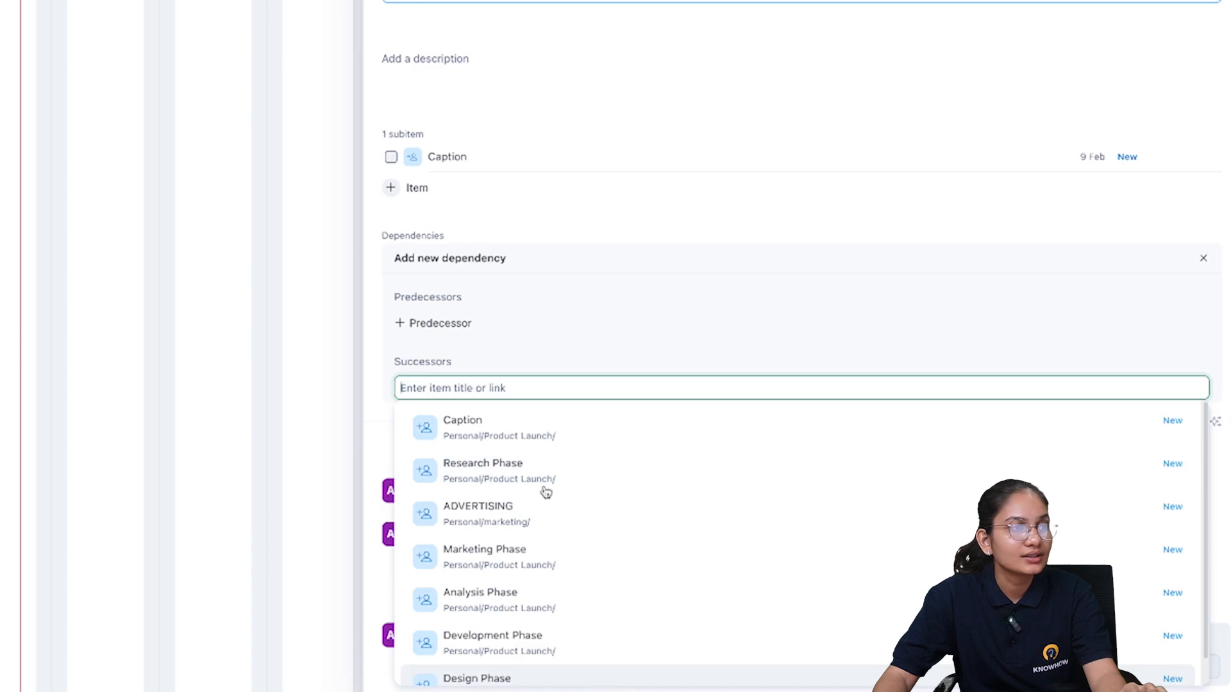
click(480, 429)
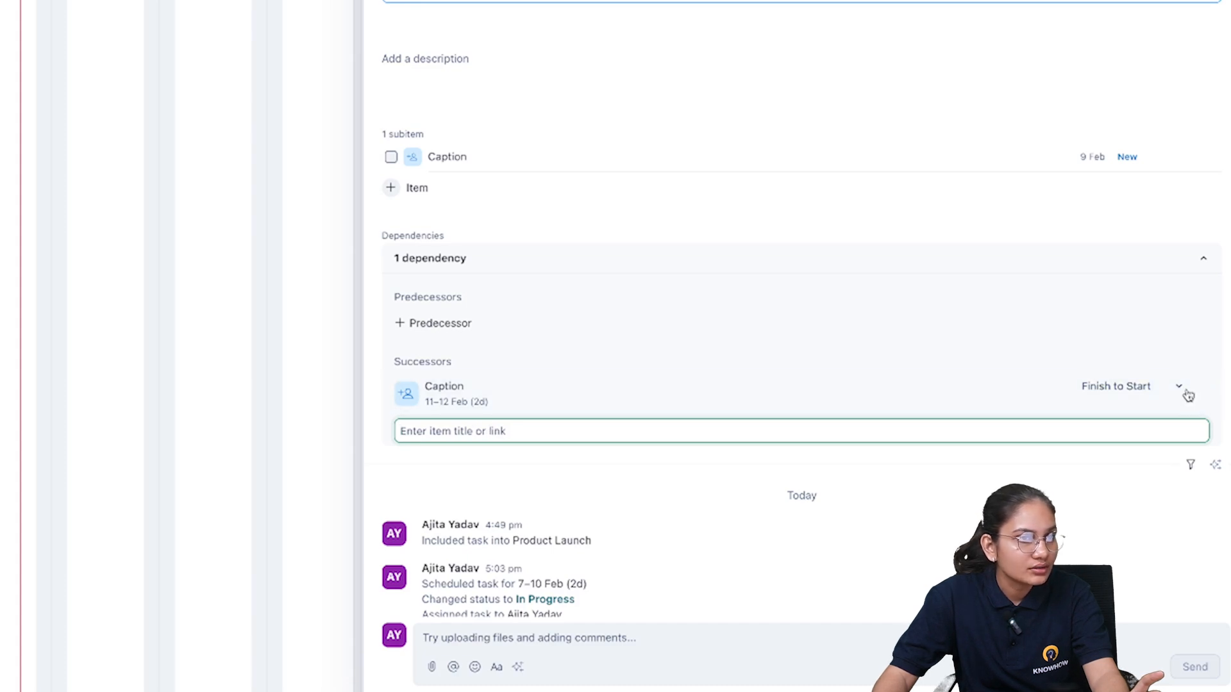
click(1102, 406)
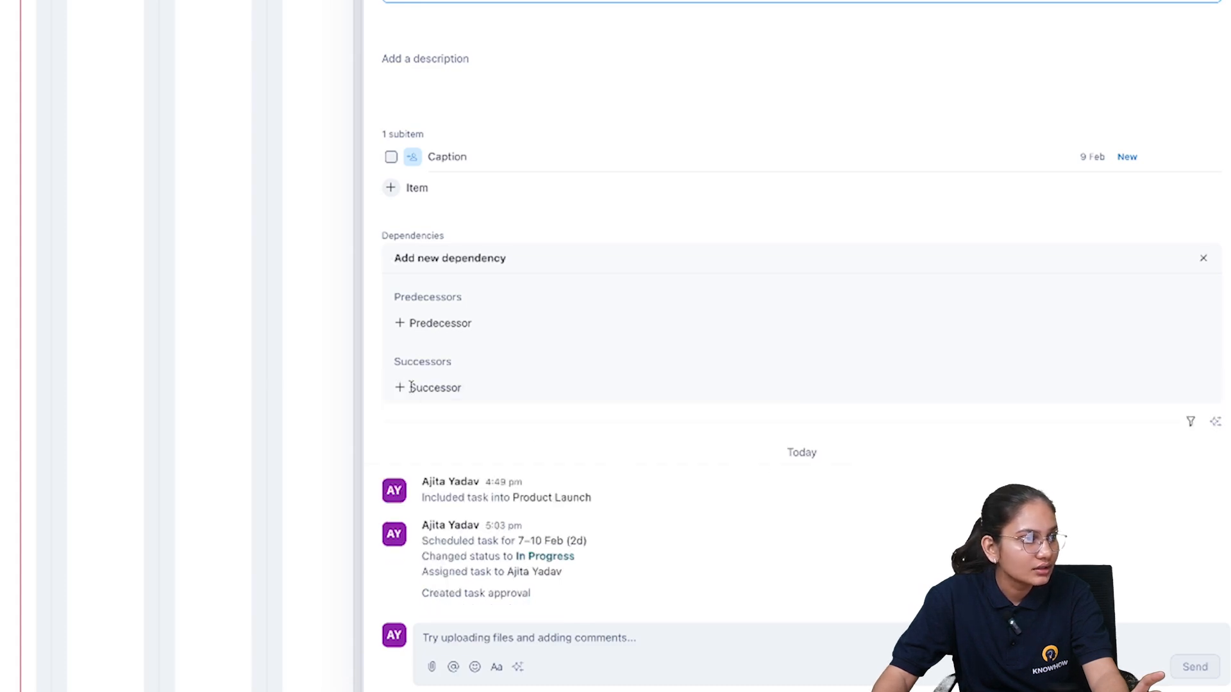
- Add Marketing Phase as a successor and Research Phase as a predecessor of the Content Creation task
click(412, 387)
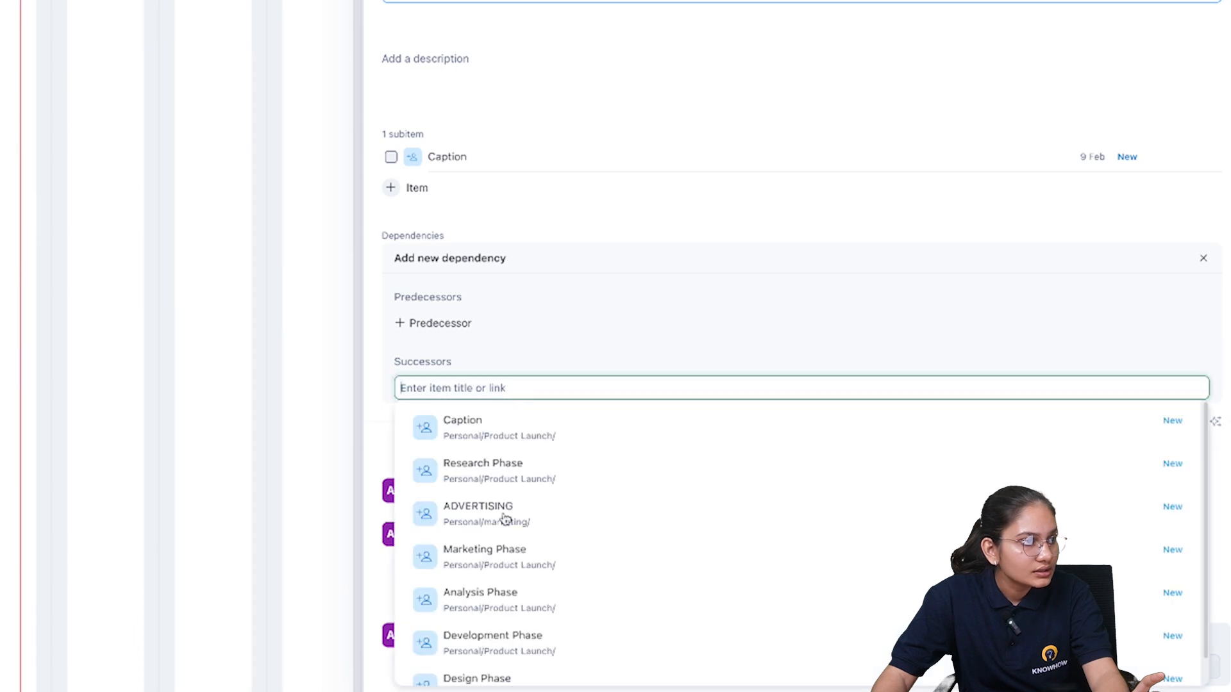
click(482, 564)
click(723, 355)
click(436, 323)
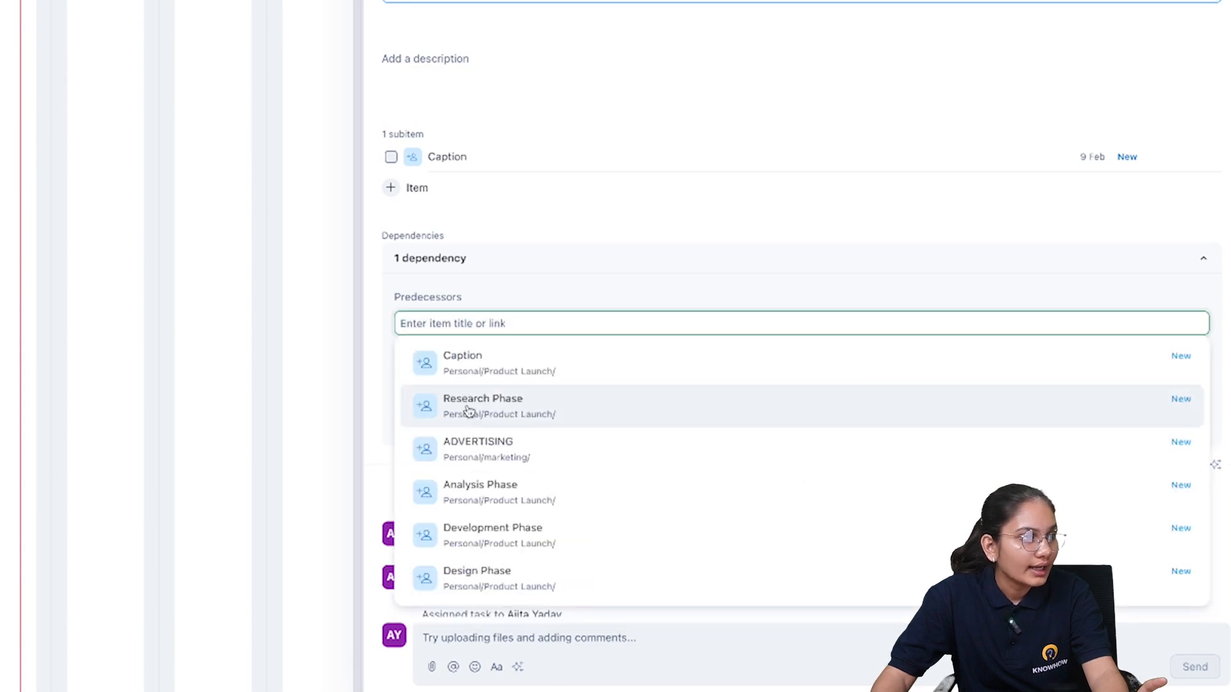
click(471, 411)
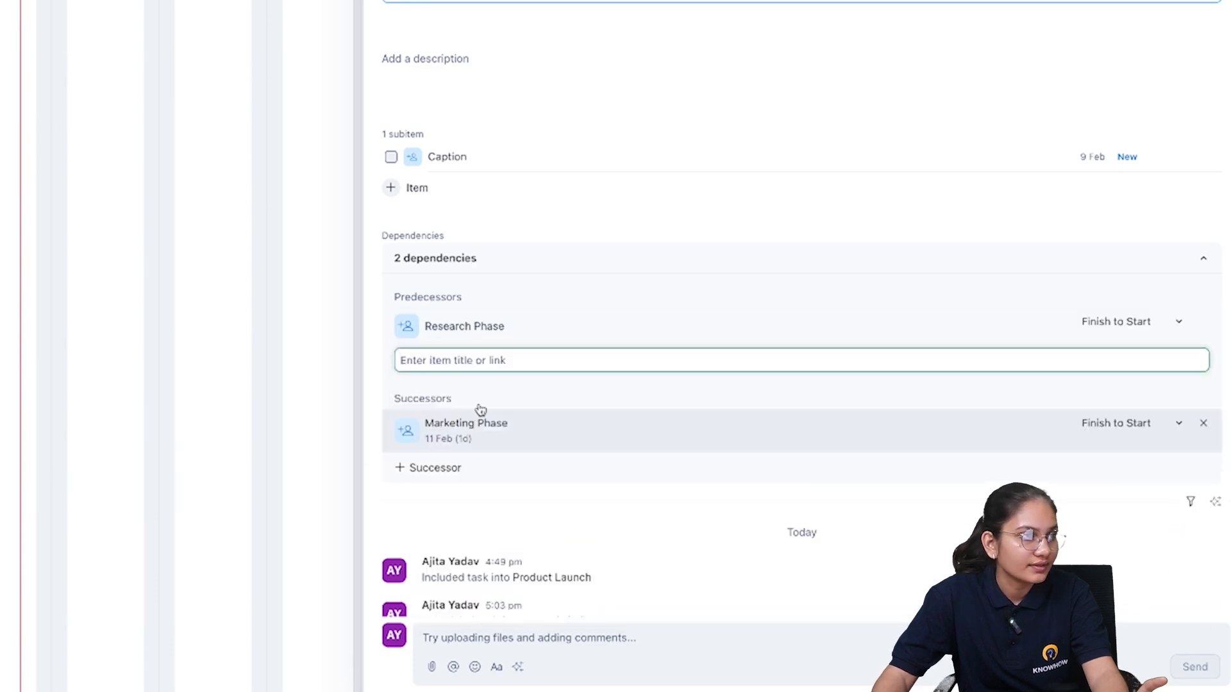
- Open the Research Phase task from the predecessors and look over its activity, comment box and additional fields
click(785, 328)
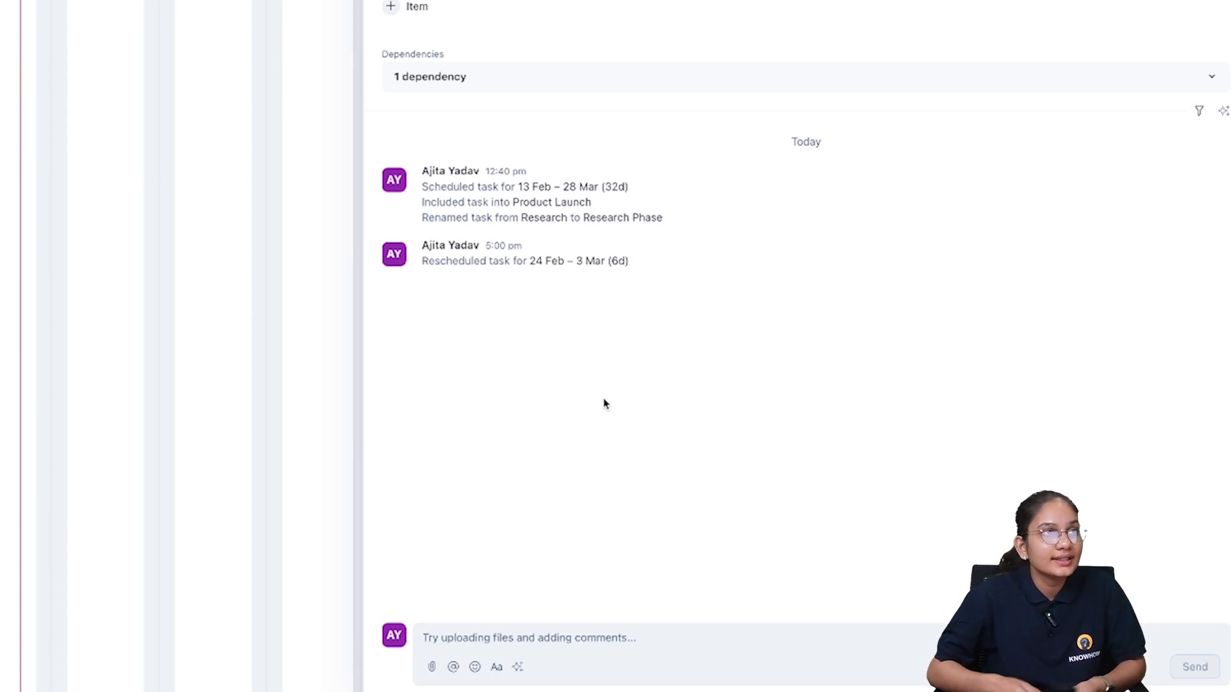
click(488, 638)
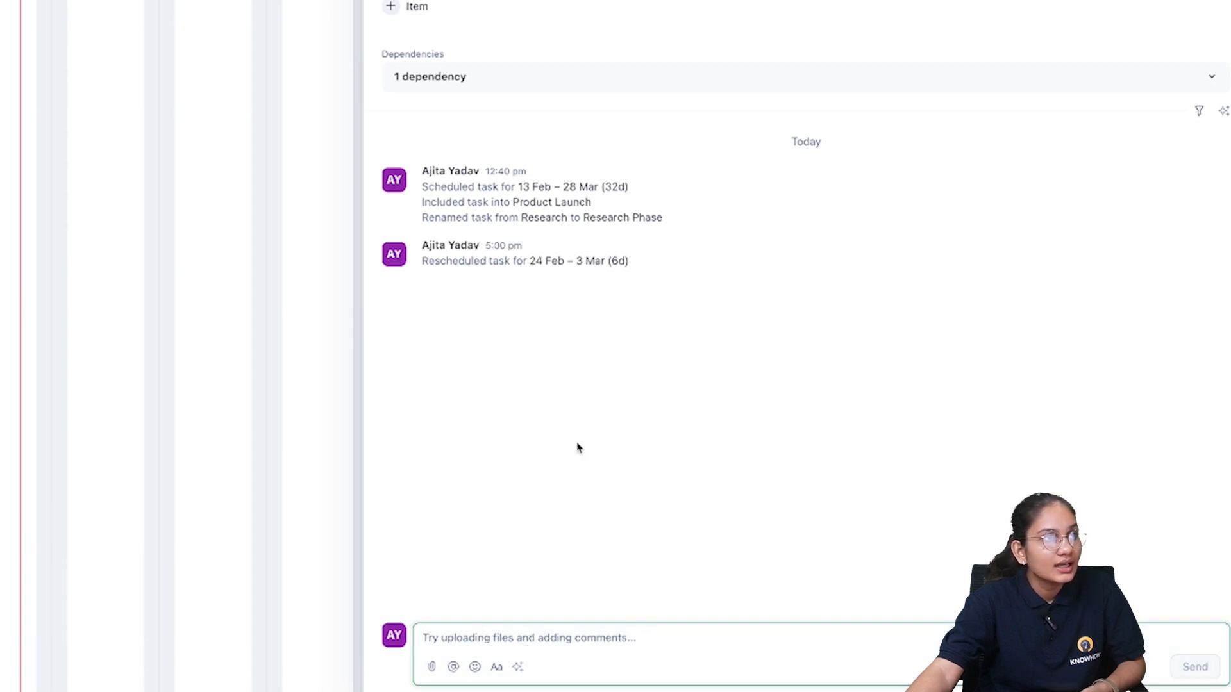
scroll(686, 96, up, 5)
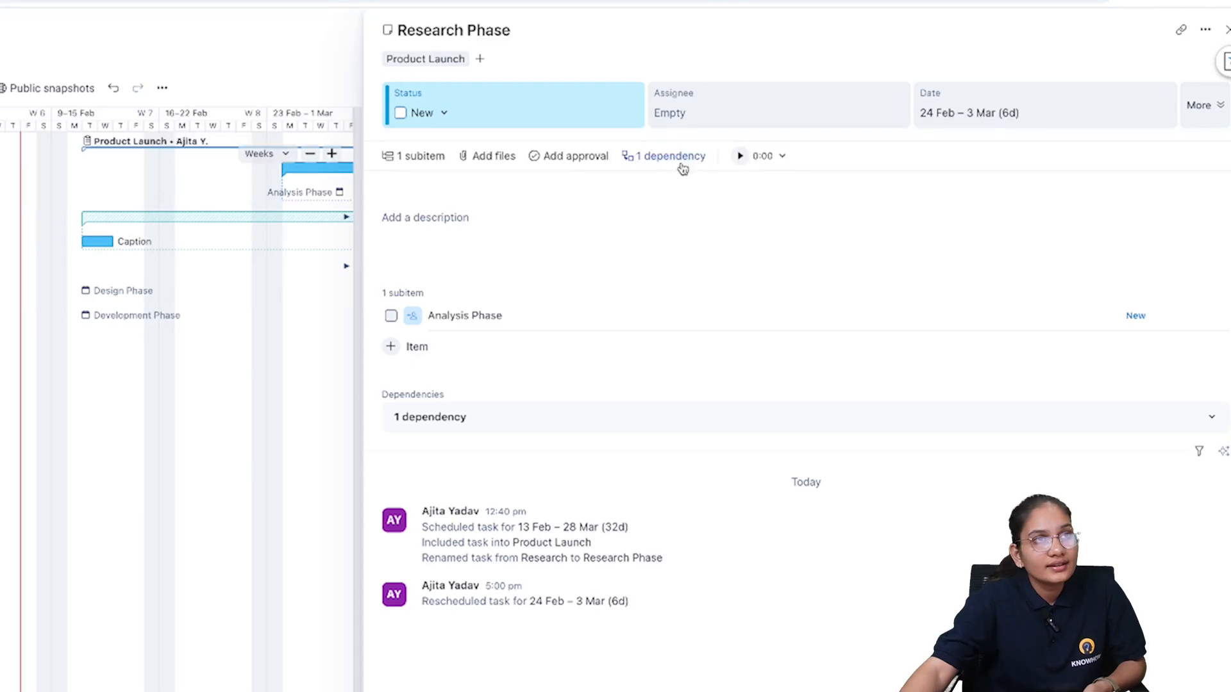
click(1205, 105)
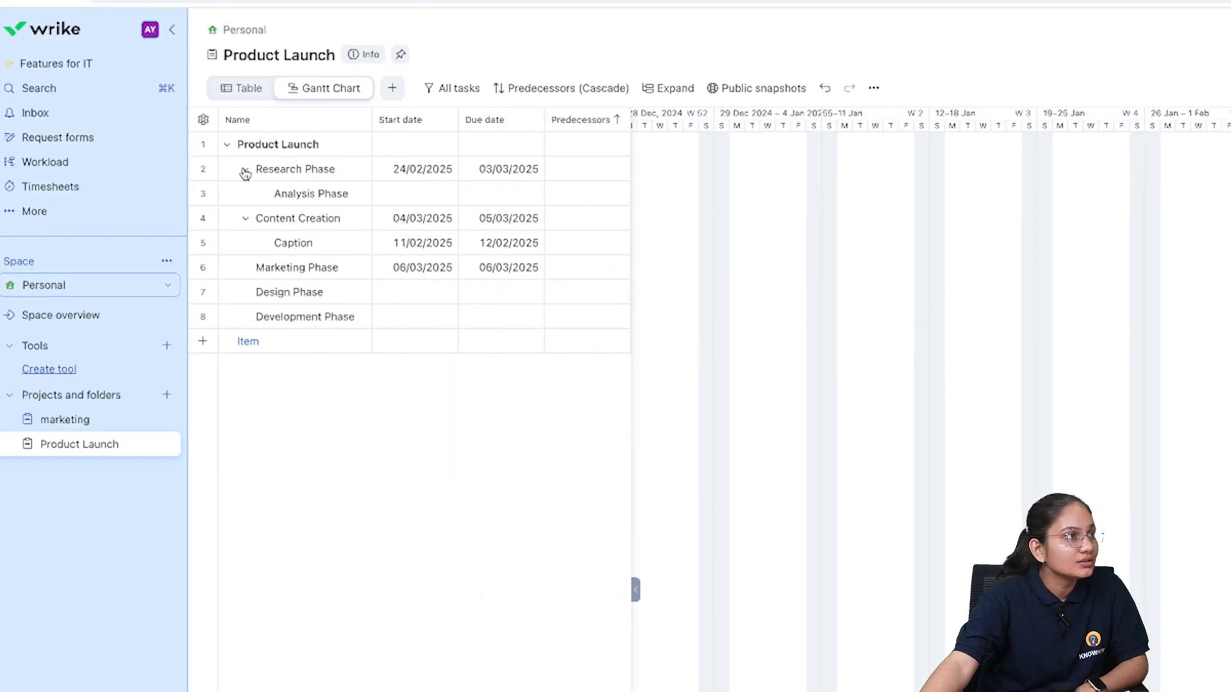
- Open the Design Phase task and post the comment "Check out my task and give few suggestions"
click(295, 299)
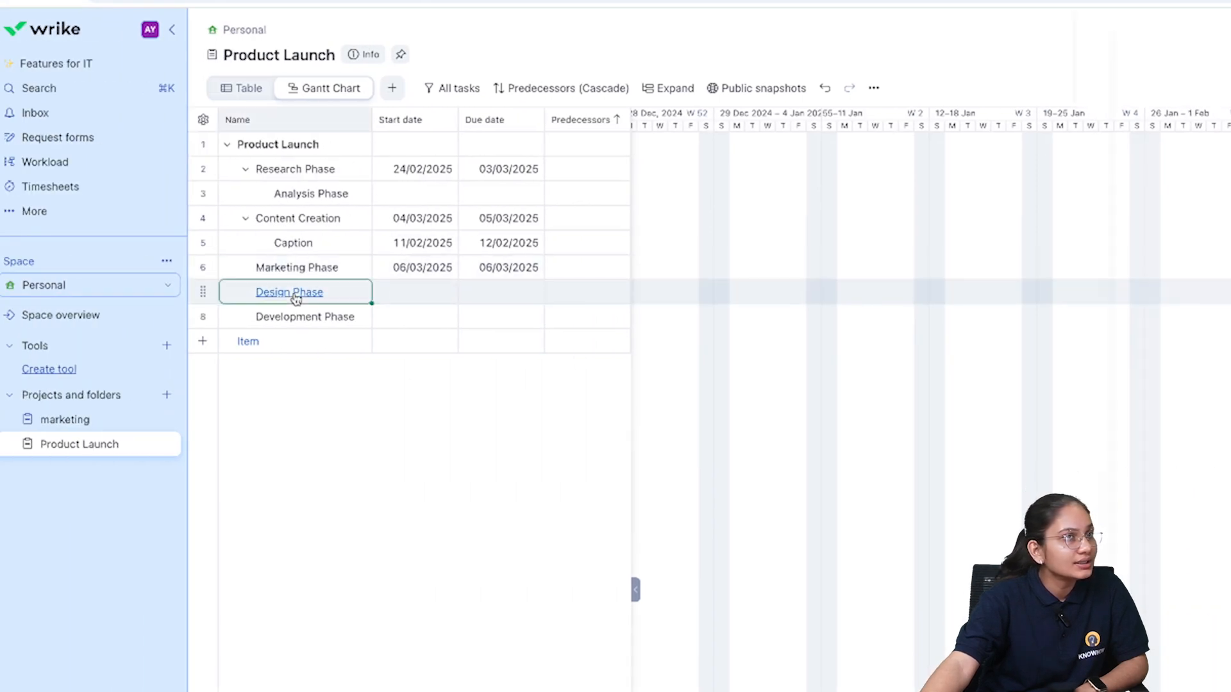
click(293, 295)
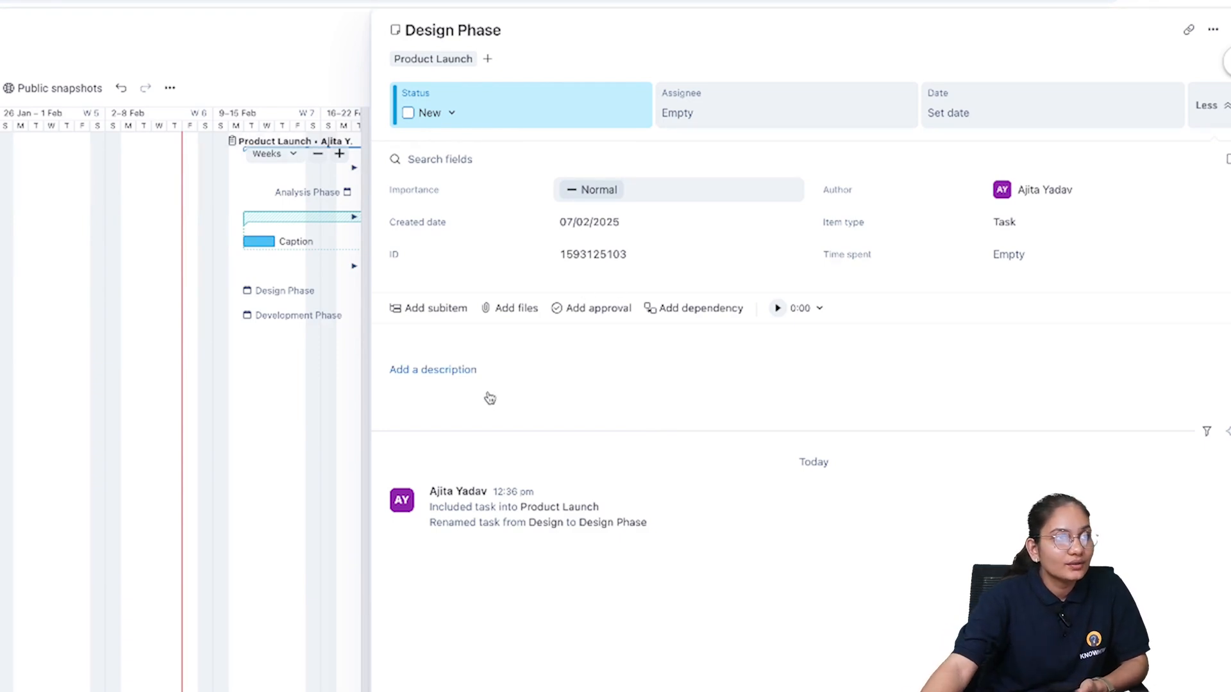
scroll(705, 385, down, 5)
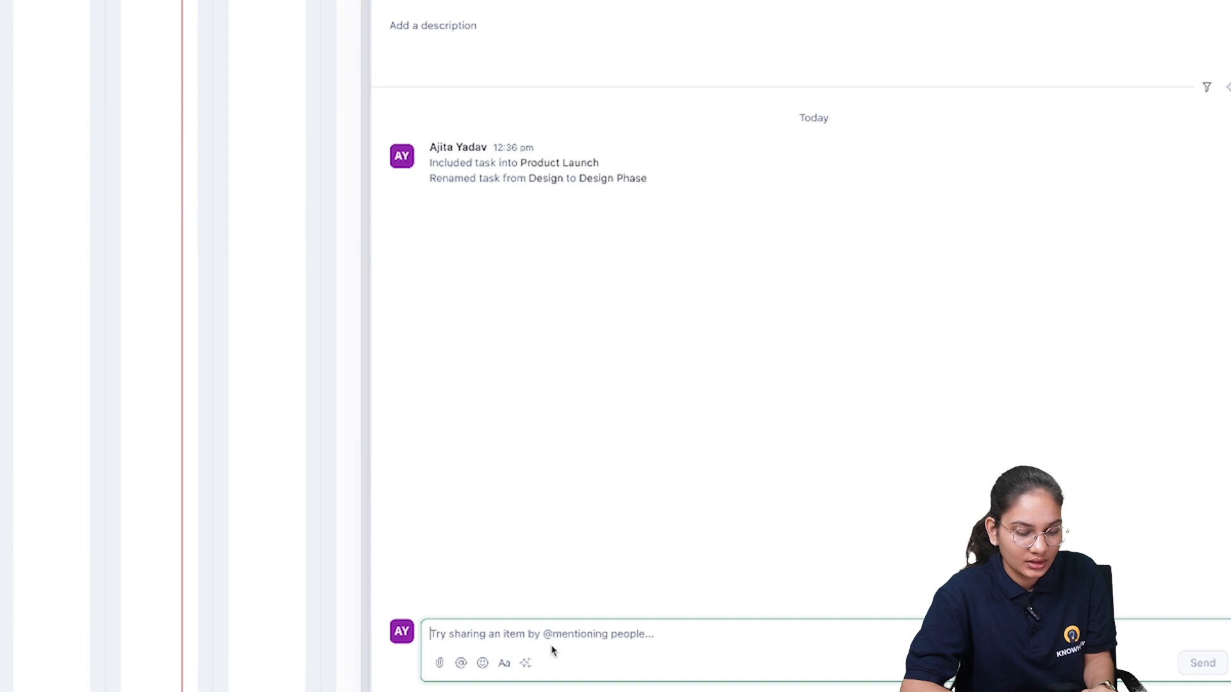
text(Check out my task)
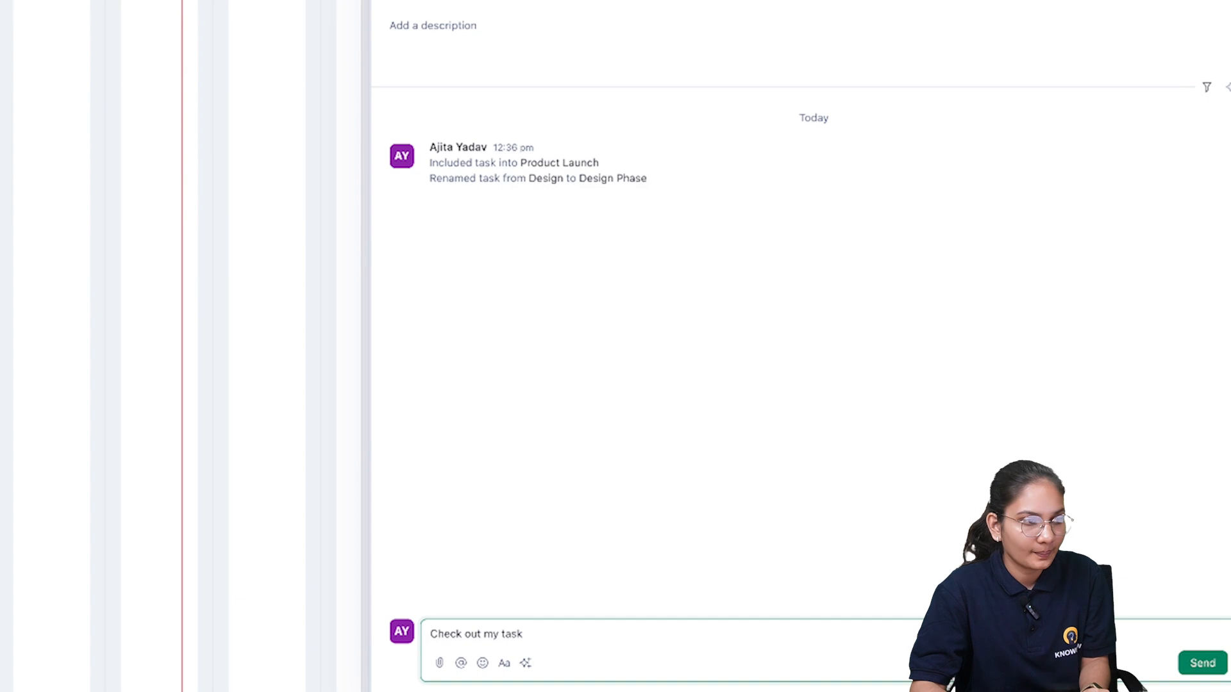
text( and t)
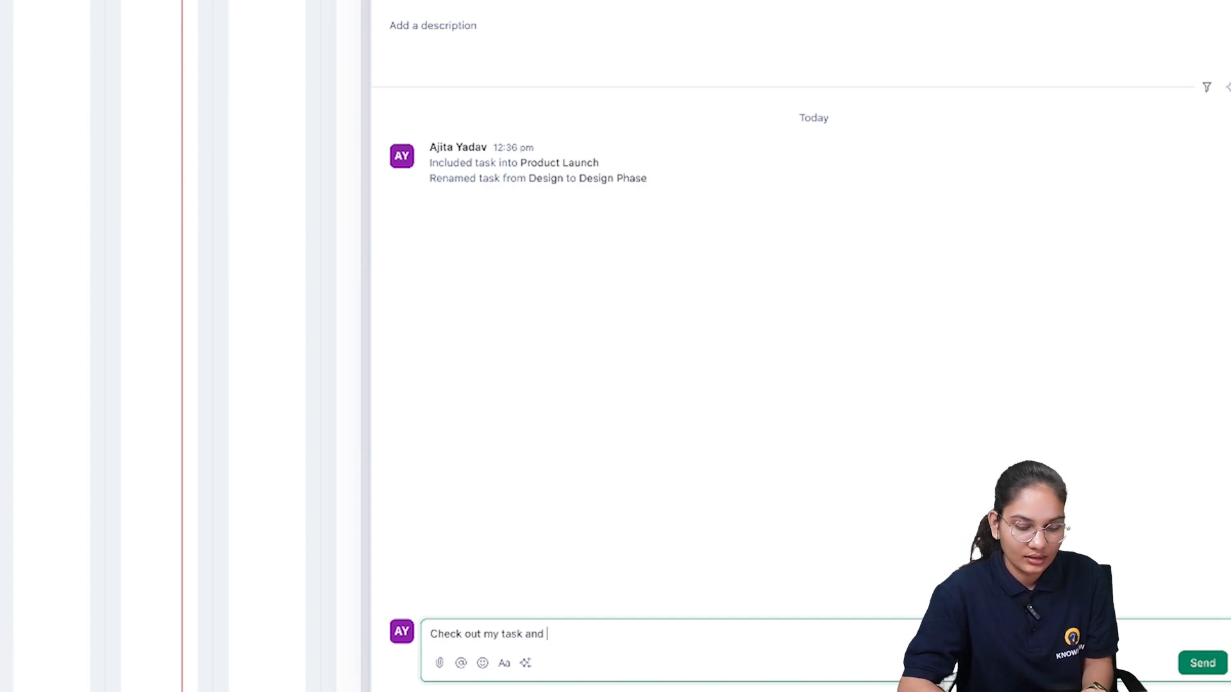
key(BackSpace)
text(g)
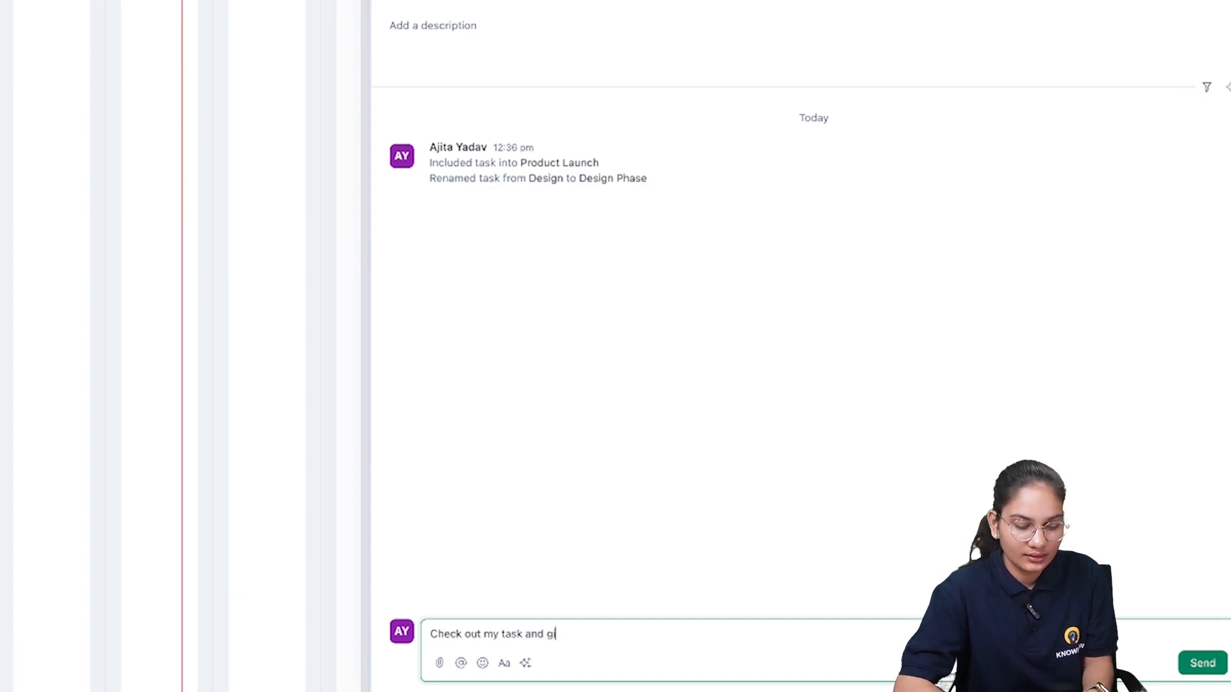
text(ive few s)
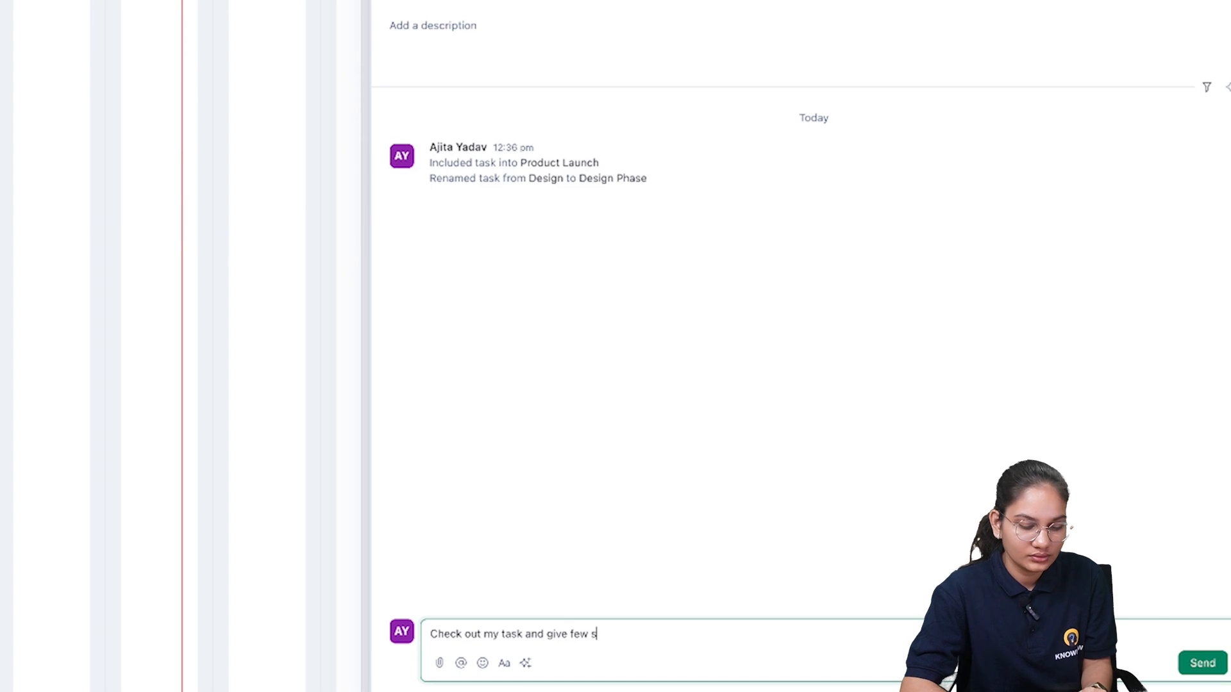
text(uggestions)
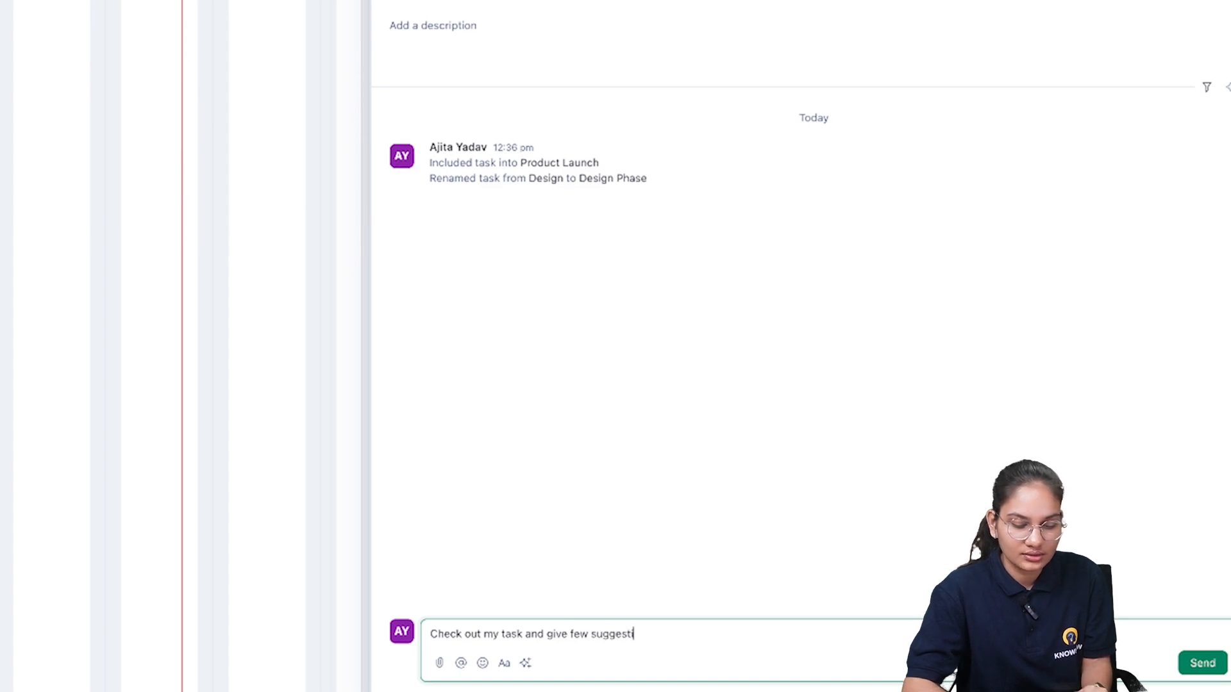
key(shift+Return)
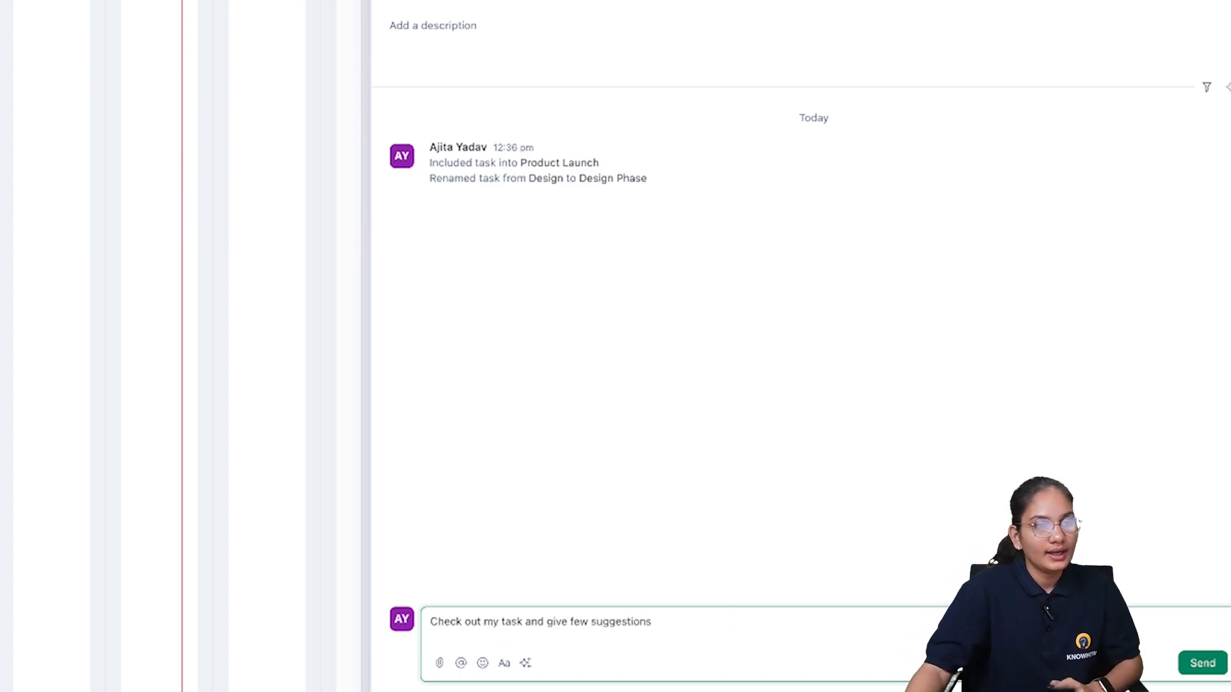
click(1196, 668)
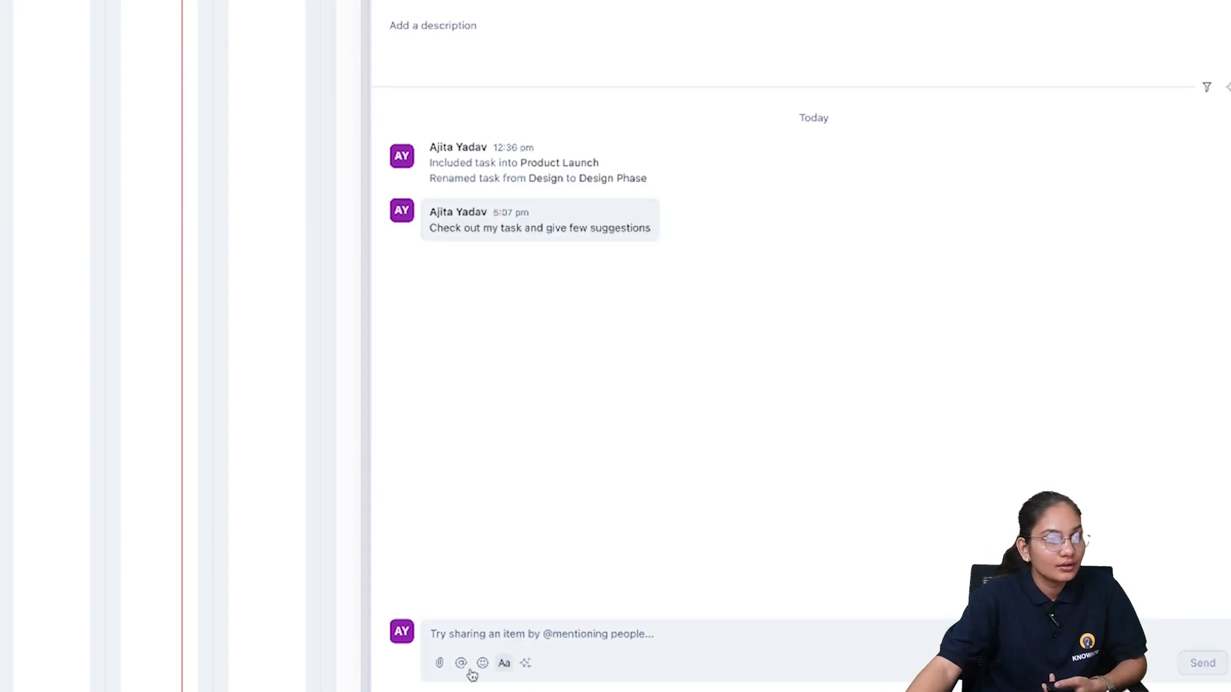
- Look through the comment box's attachment sources, emoji picker, mention suggestions and generative AI option
click(440, 666)
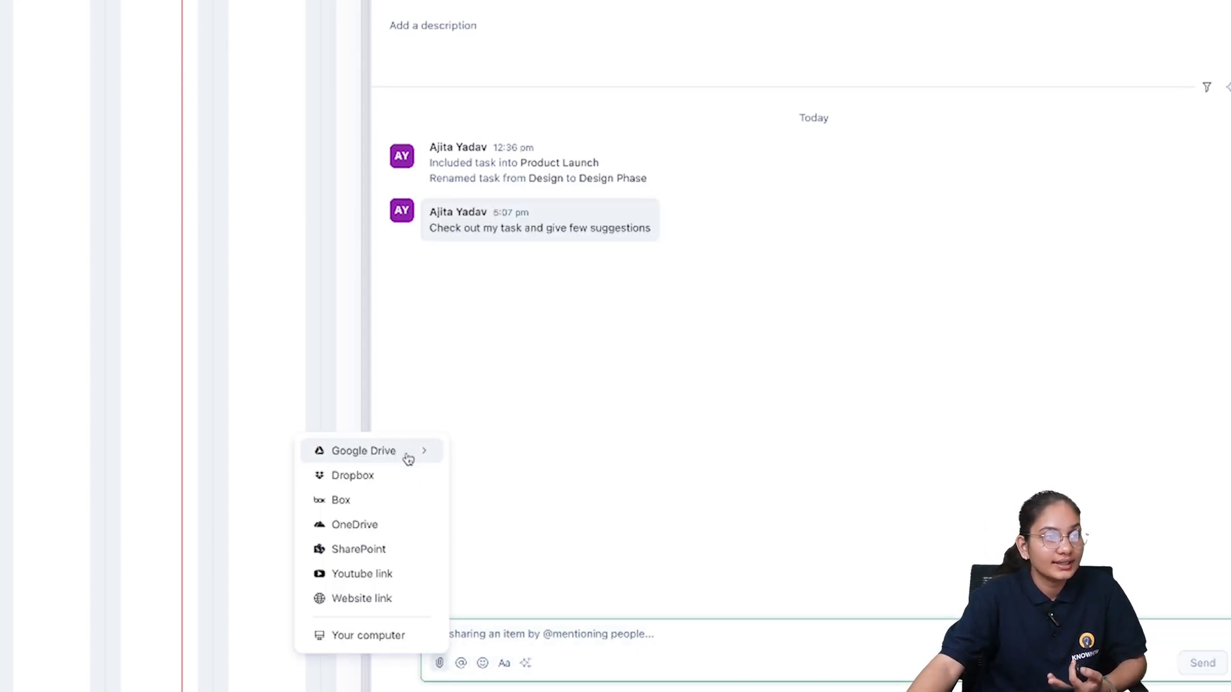
click(483, 668)
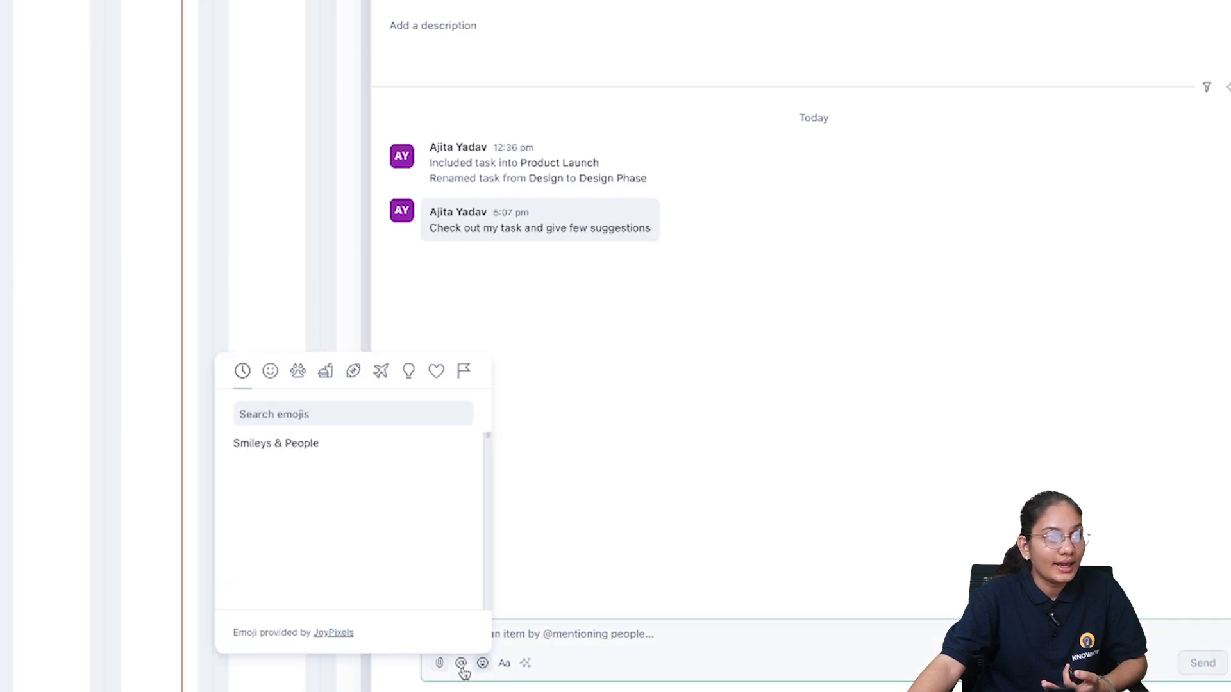
click(461, 664)
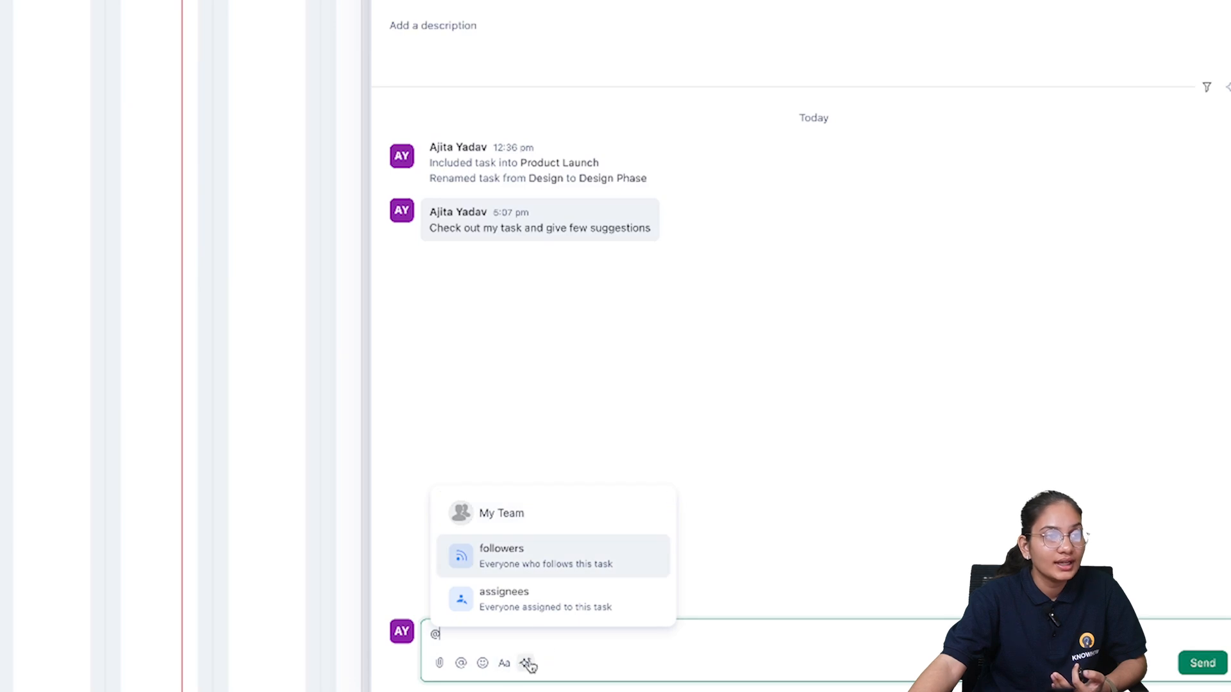
click(527, 664)
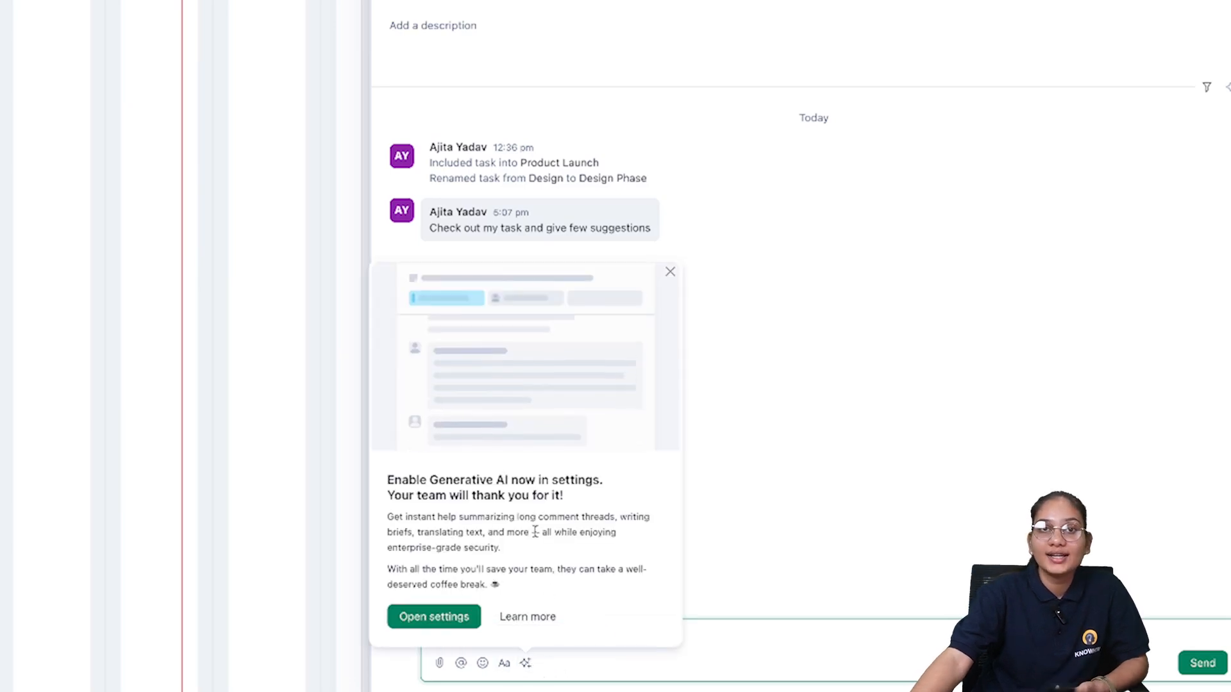
- Dismiss the generative AI prompt and open the dashboard that shows the active projects and this week's tasks
click(672, 272)
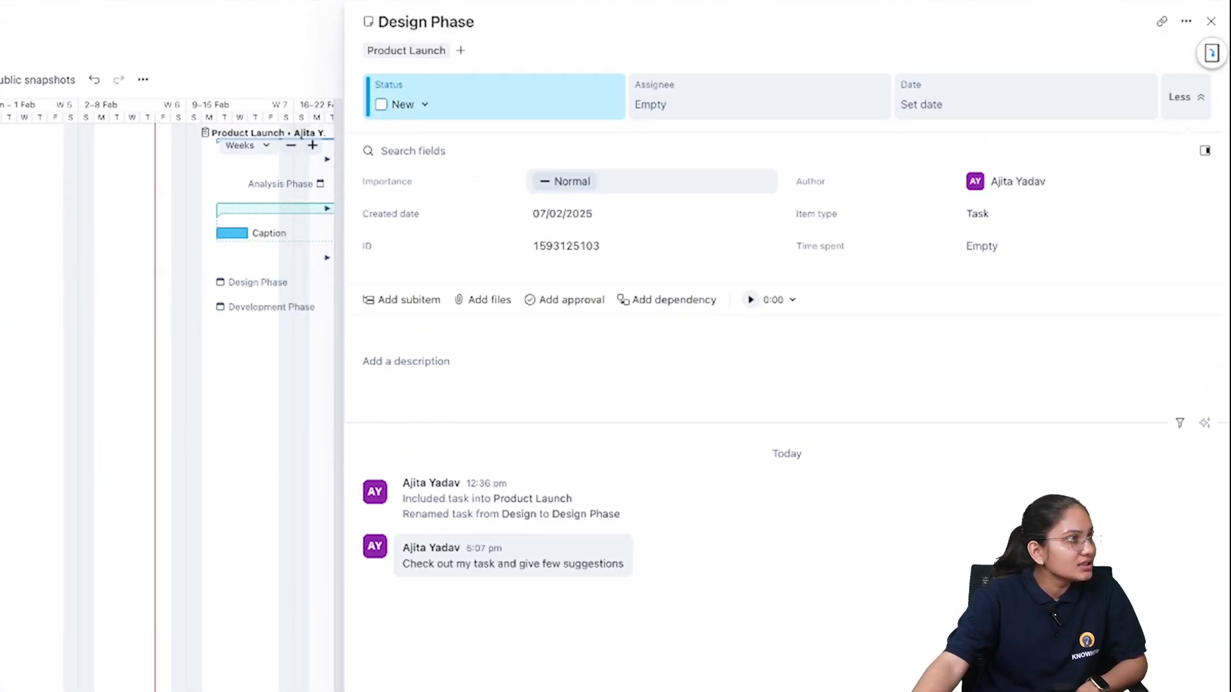
click(39, 203)
click(86, 238)
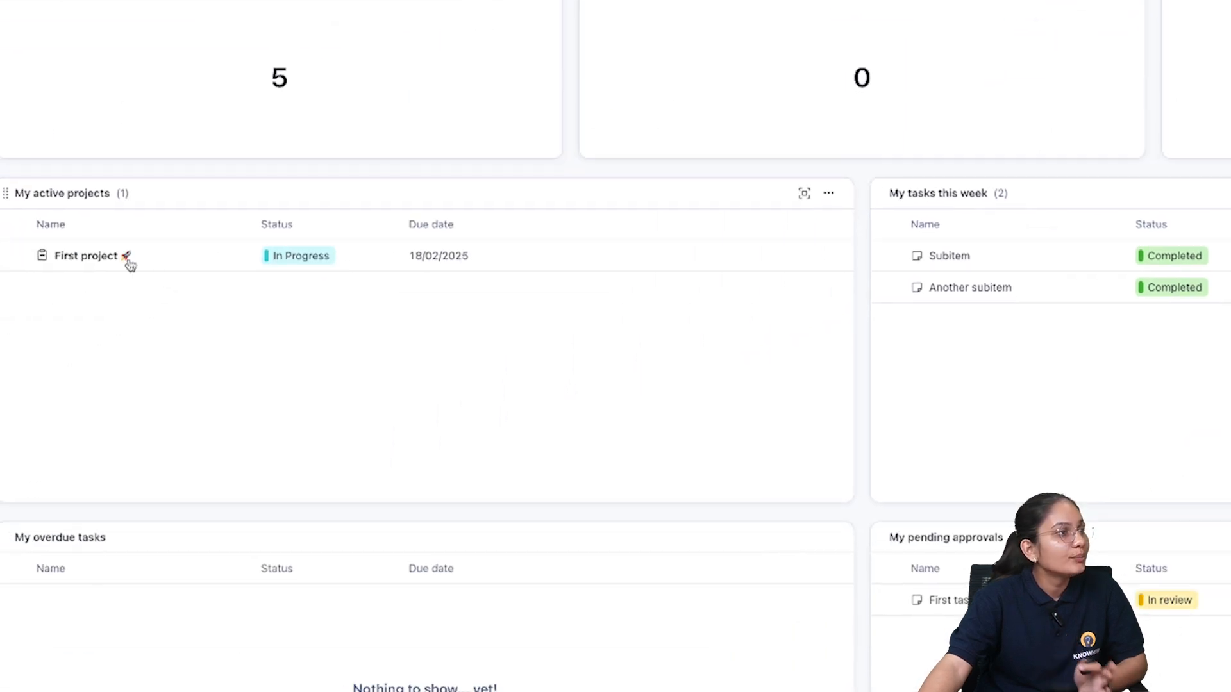
- Look over the My active projects and My tasks this week widgets and the actions available for the Subitem task
click(115, 259)
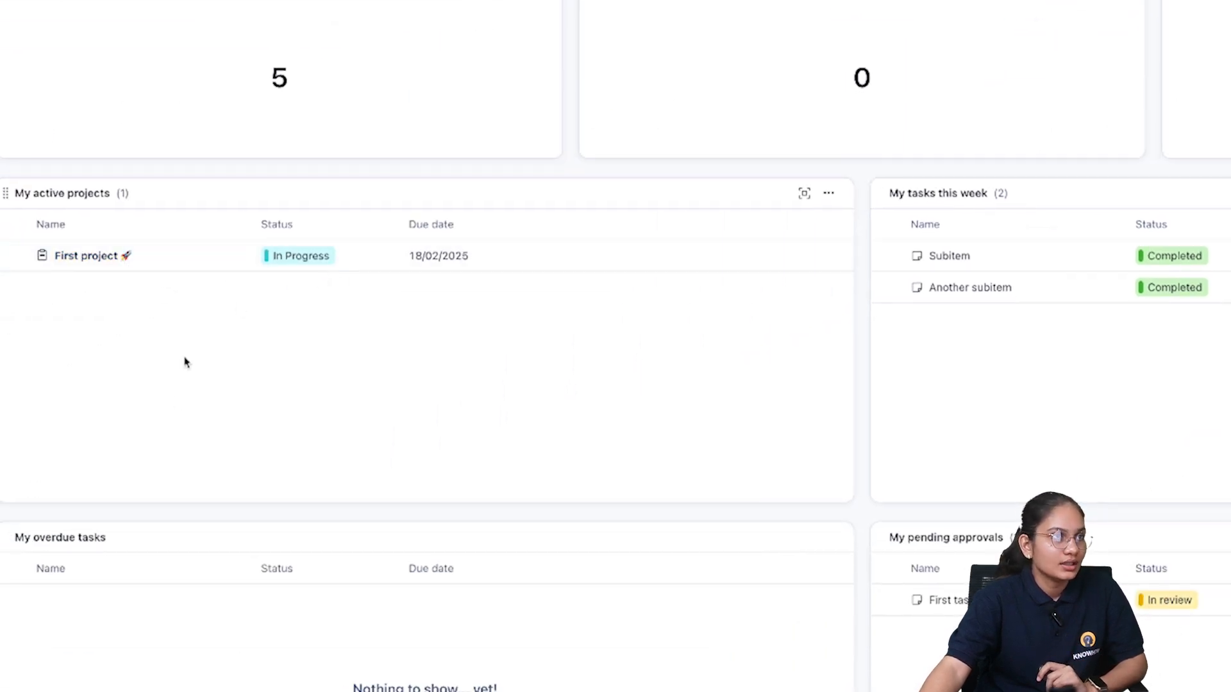
click(974, 293)
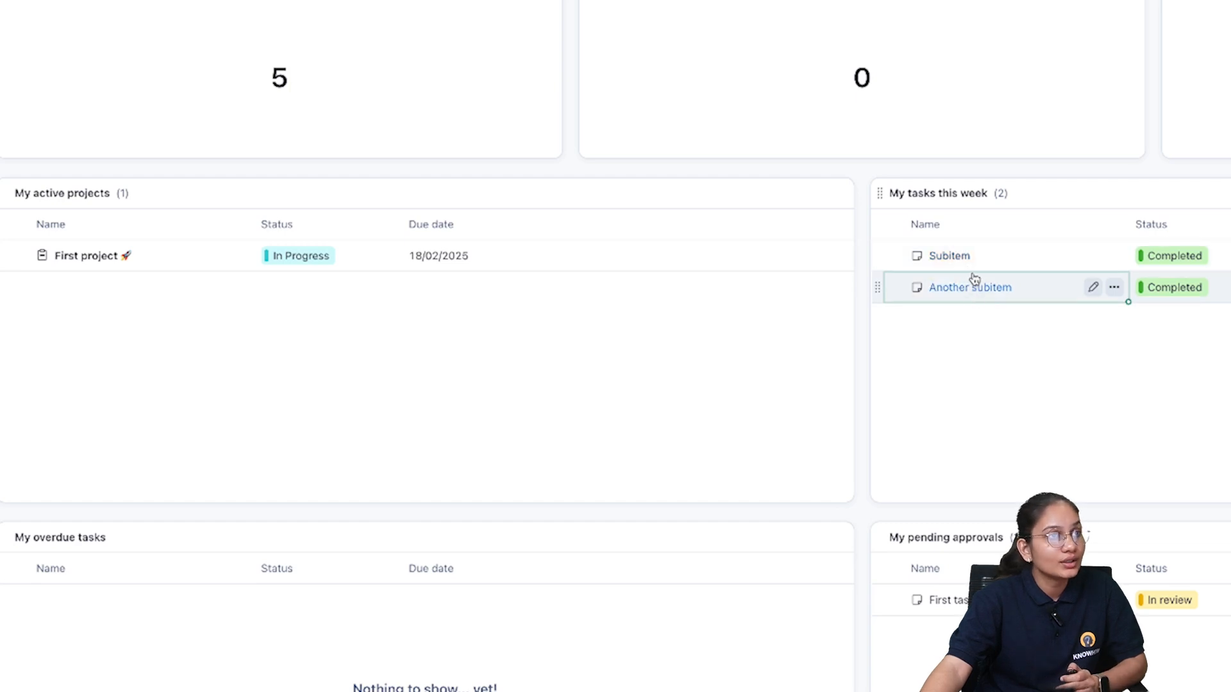
click(1039, 267)
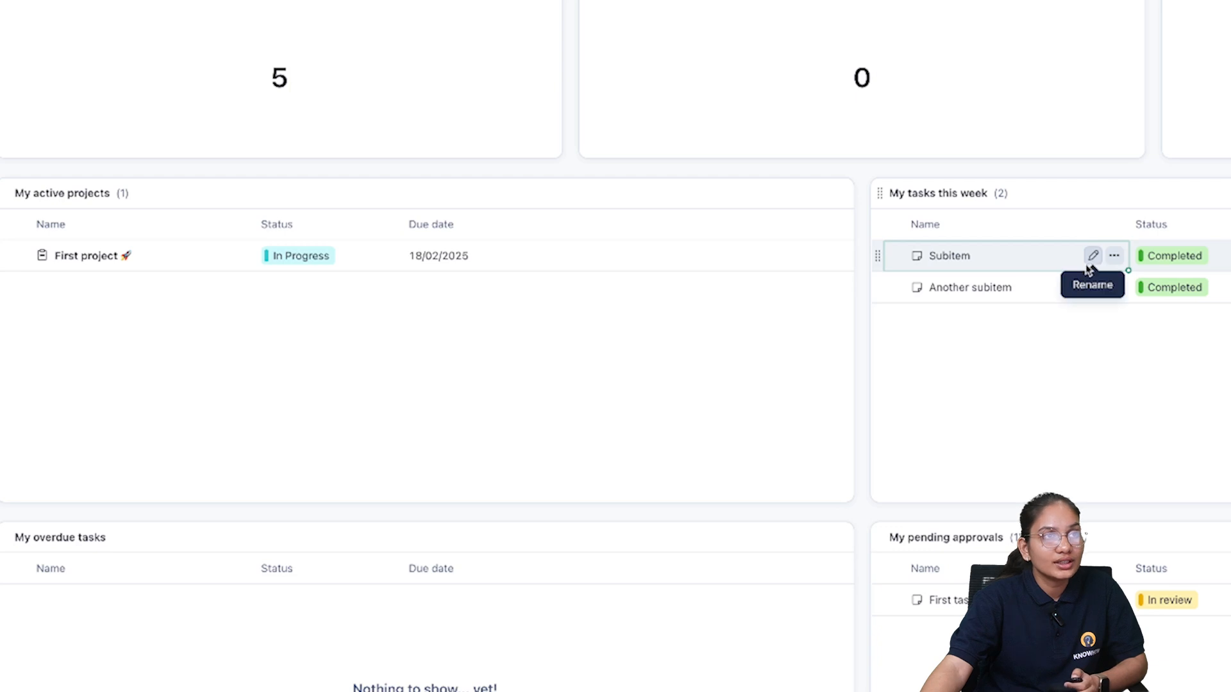
click(1093, 257)
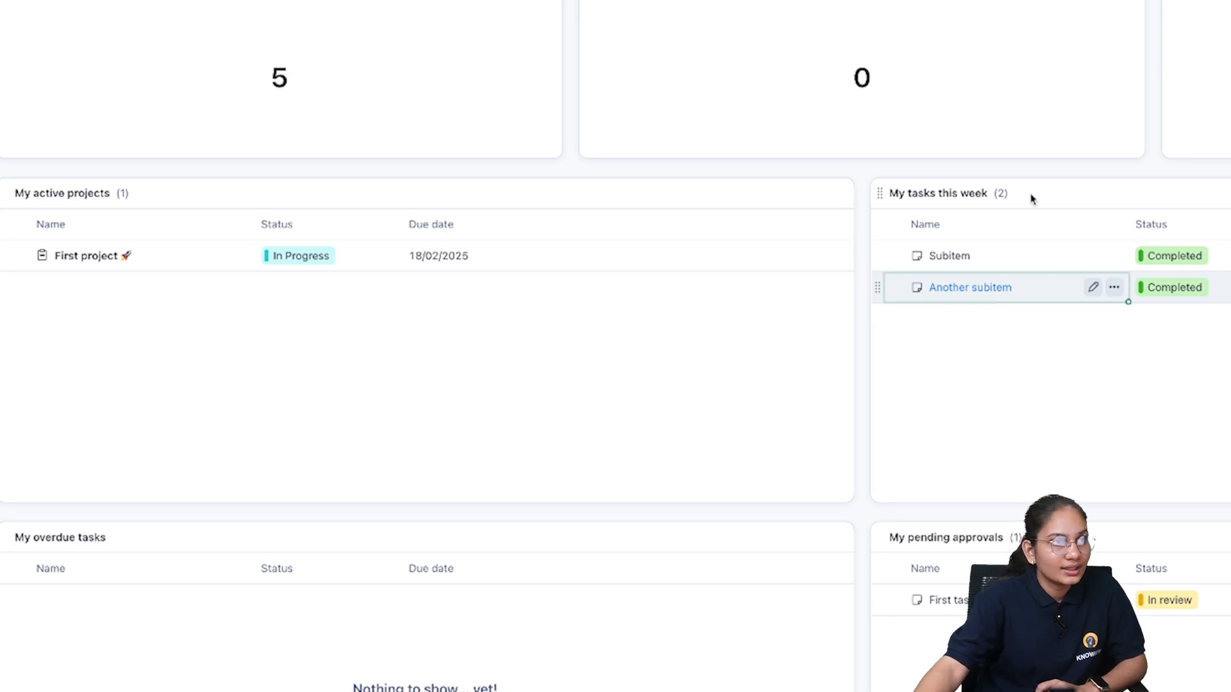
click(1108, 256)
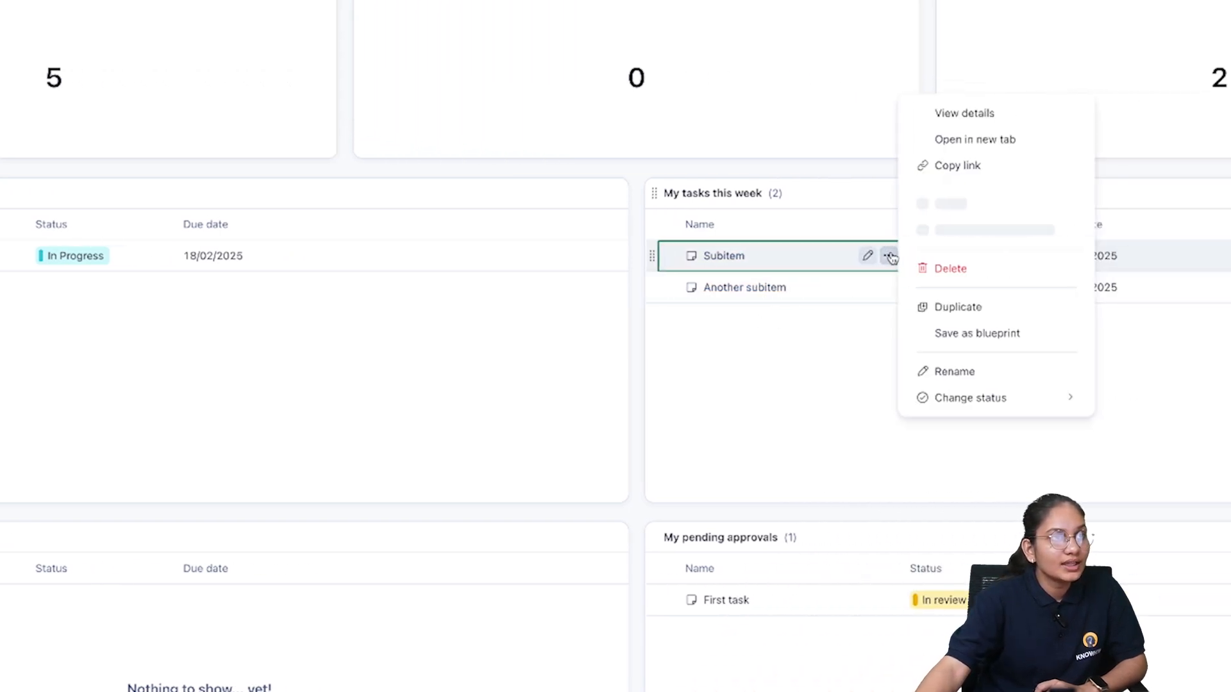
click(728, 346)
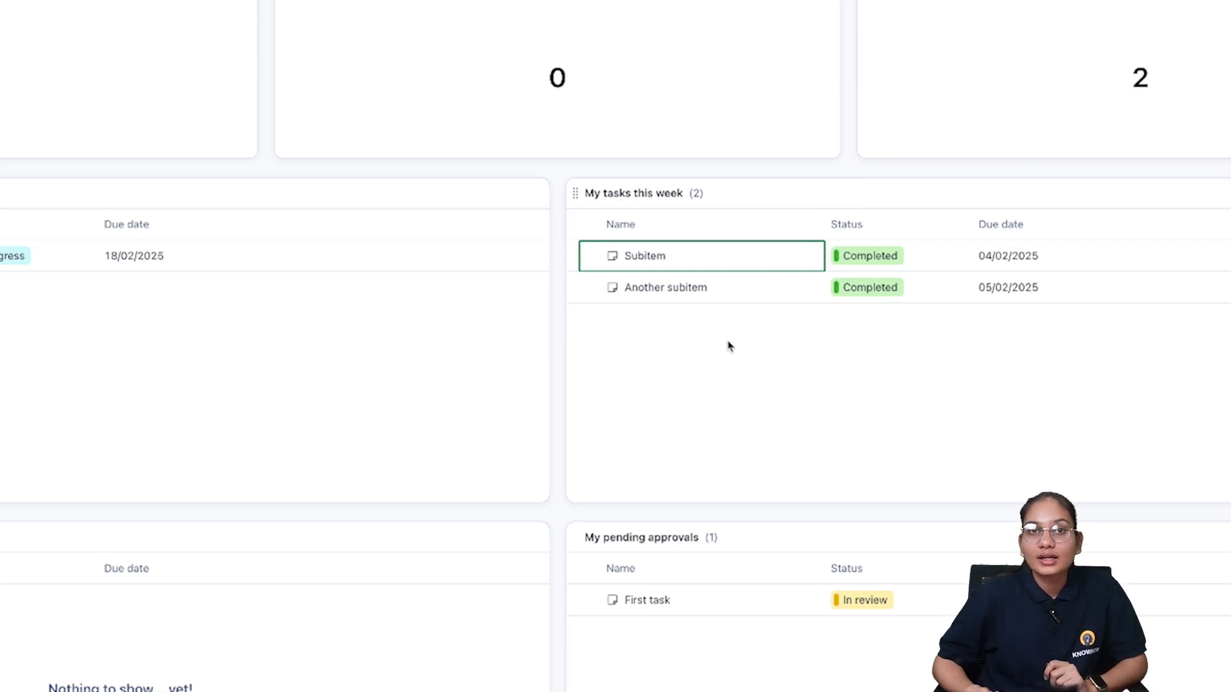
- Rename the Subitem task in the My tasks this week widget as "Analysis Phasis"
mouse_move(807, 261)
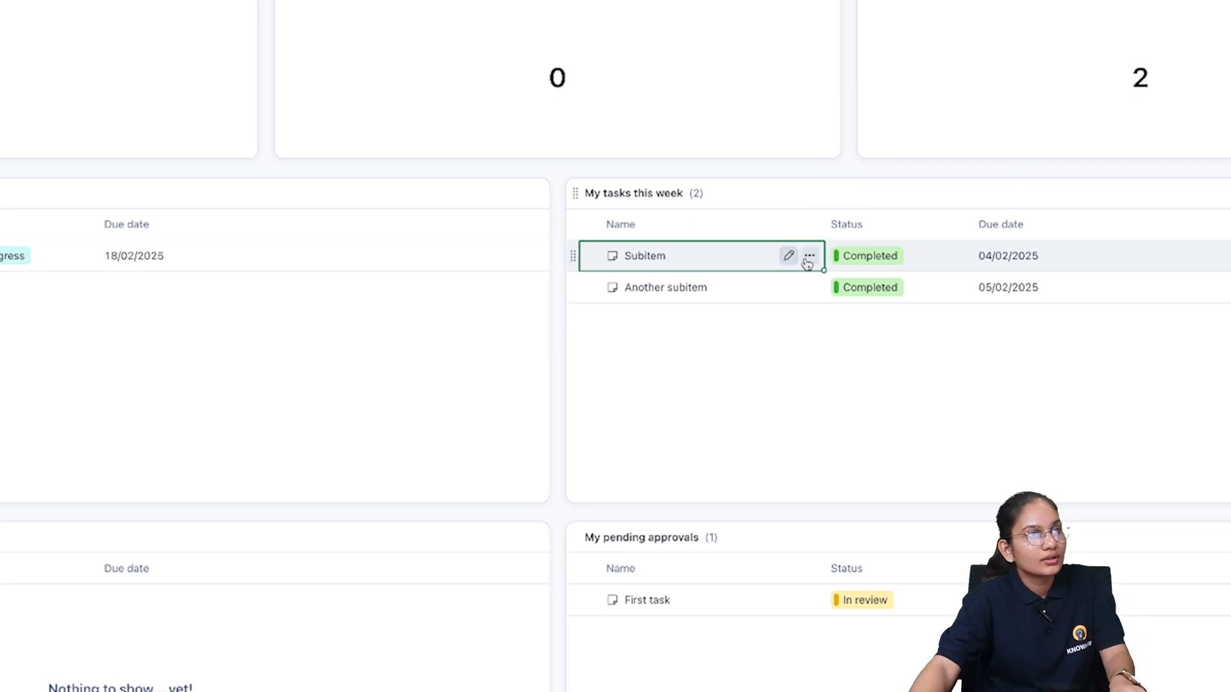
click(789, 257)
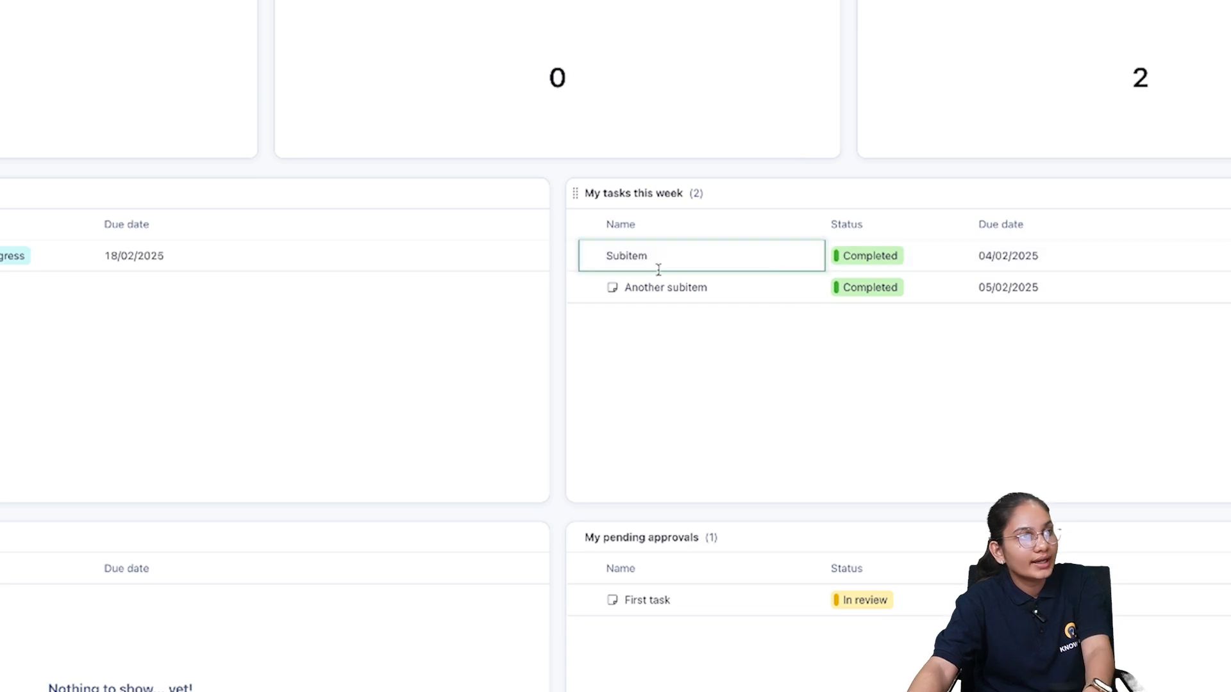
double_click(608, 259)
text(Anal)
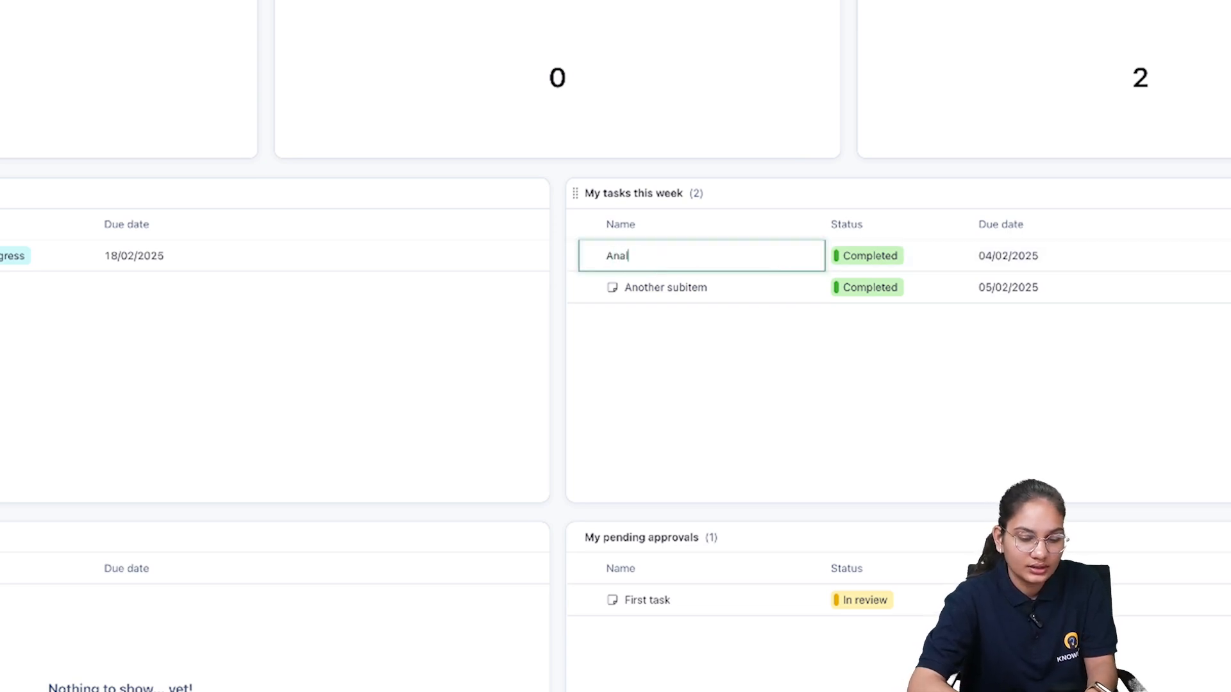
text(ysis P)
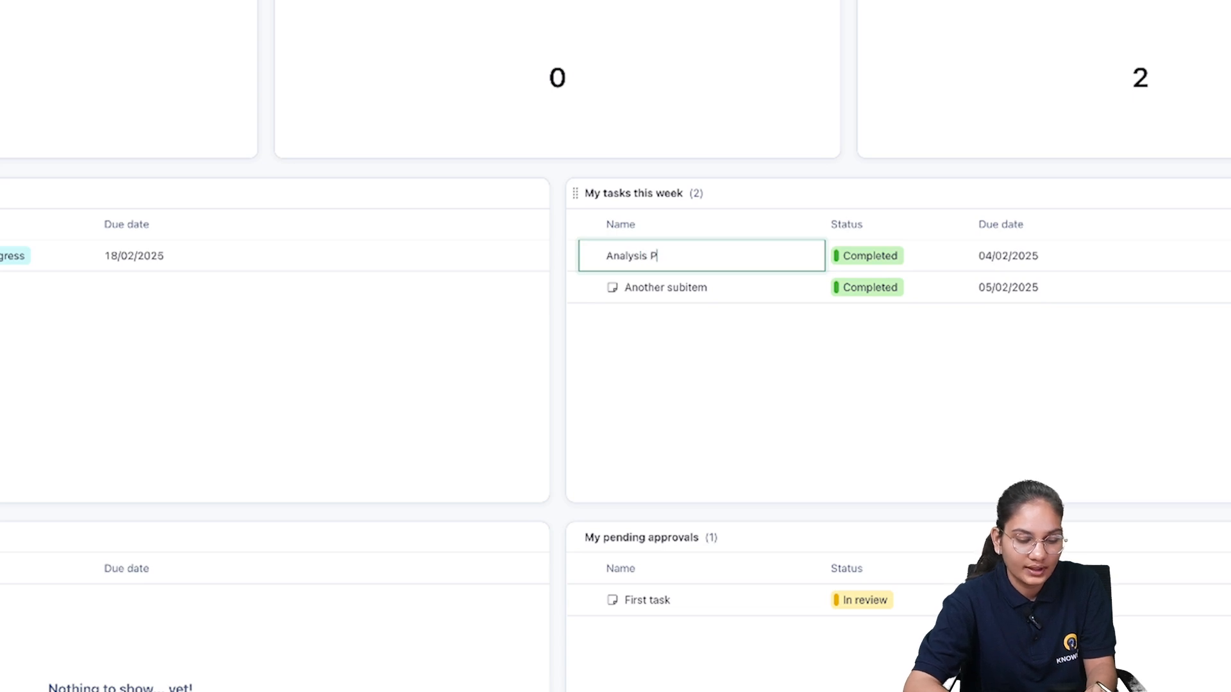
text(hasis)
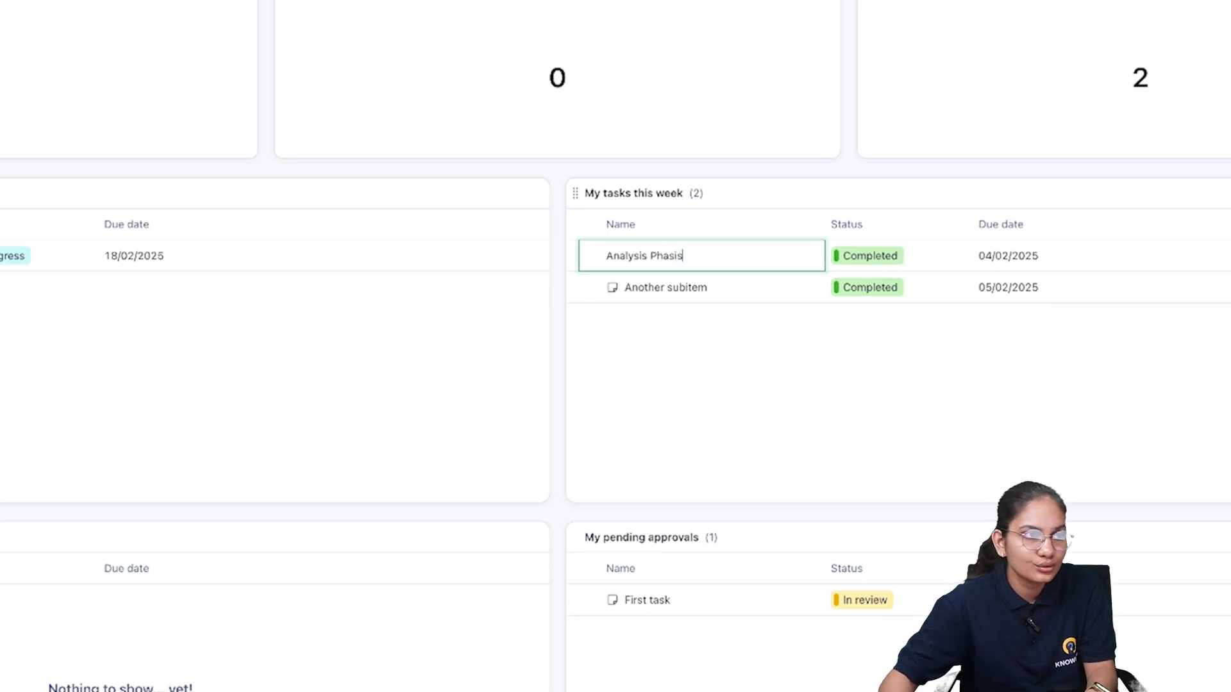
key(Return)
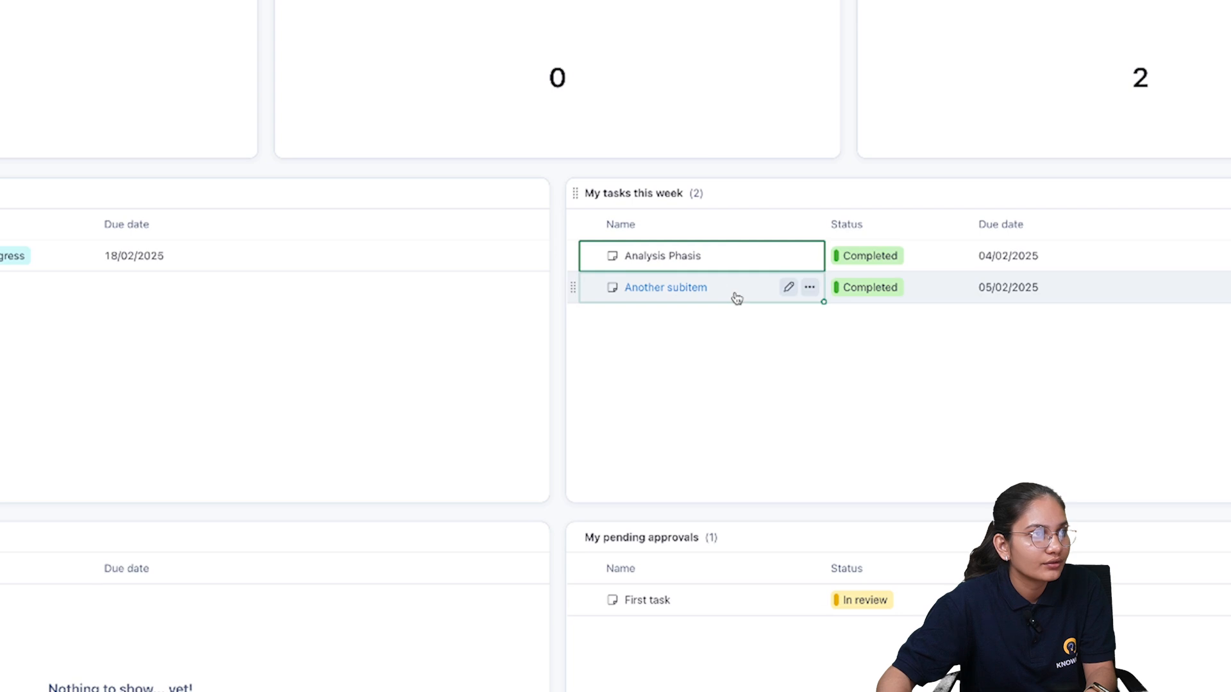
- Correct the name of the first task in My tasks this week to "Analysis Phase"
scroll(756, 266, up, 3)
scroll(781, 426, down, 3)
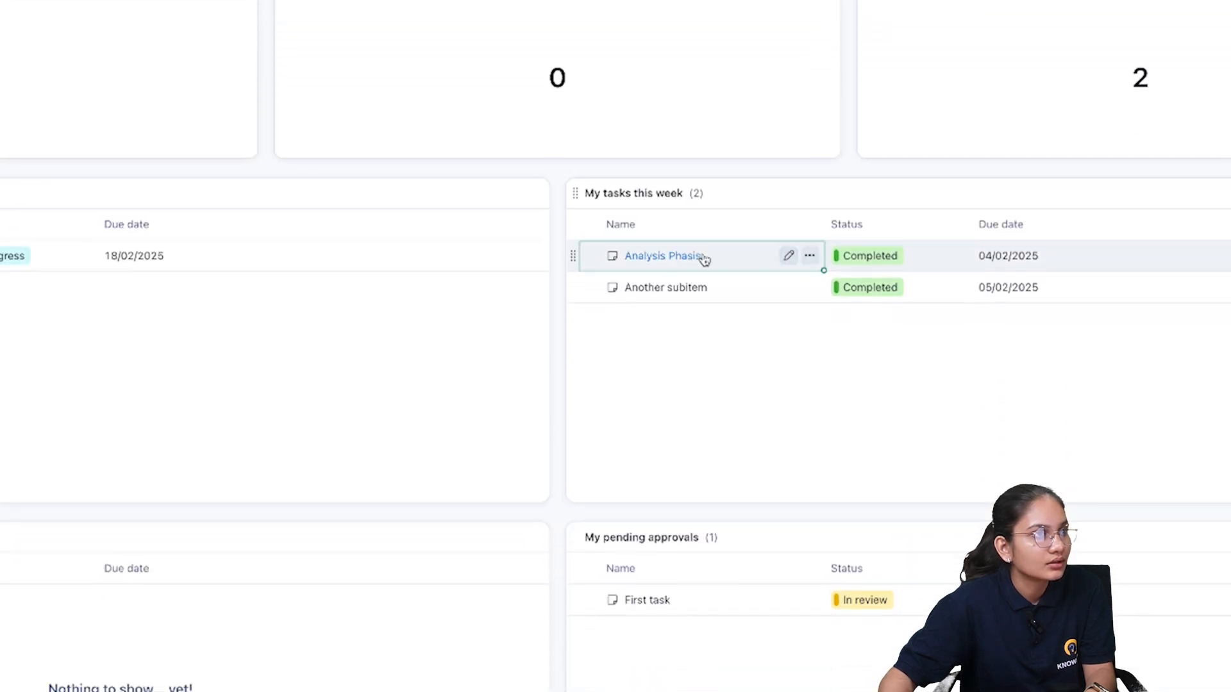
click(789, 256)
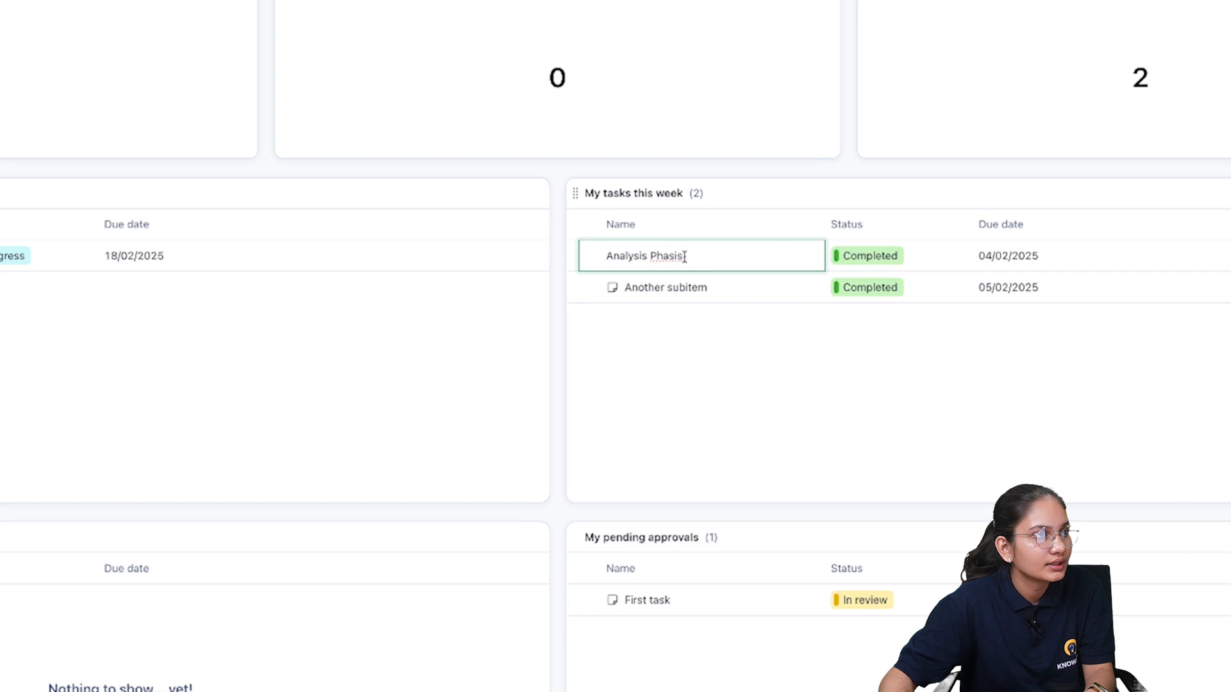
key(BackSpace)
key(BackSpace)
key(BackSpace)
text(s)
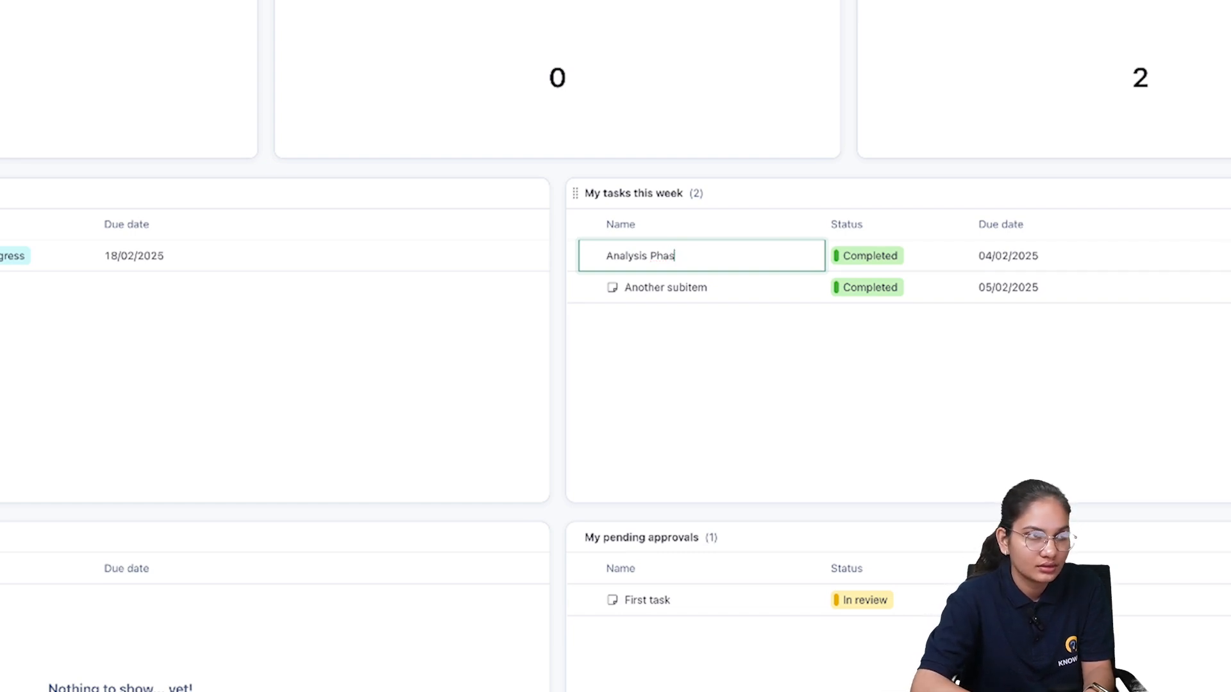
text(e)
key(Return)
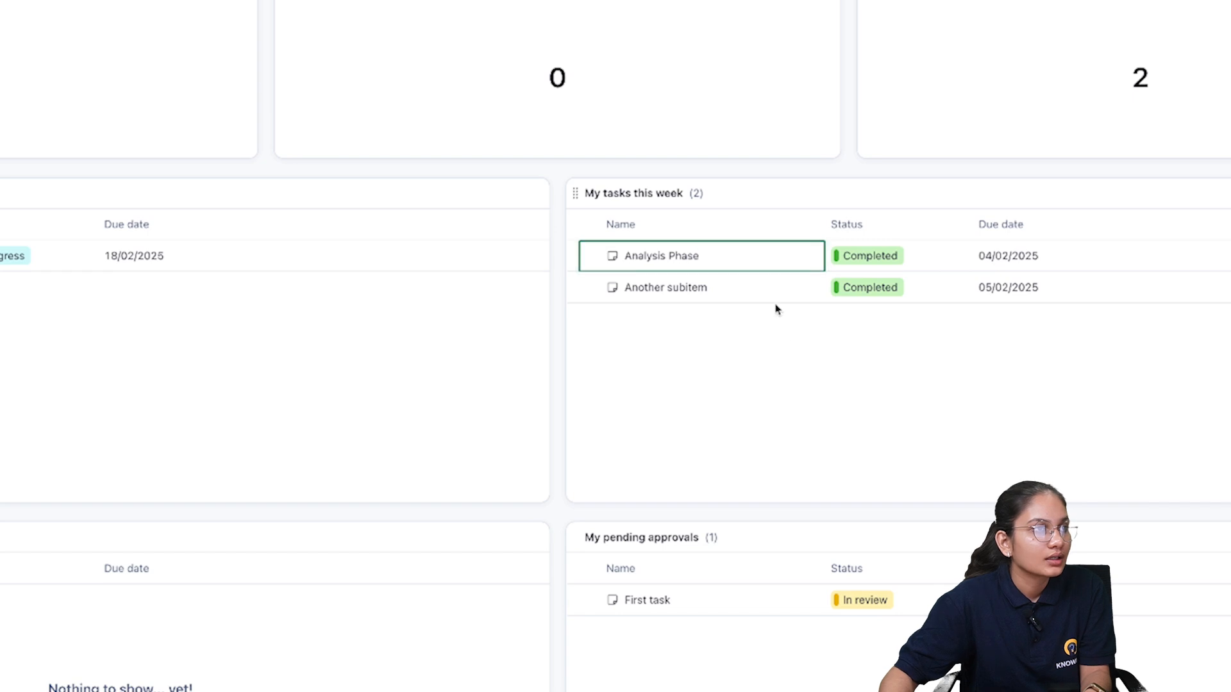
- Rename the Another subitem task in the My tasks this week widget as "Caption"
click(789, 286)
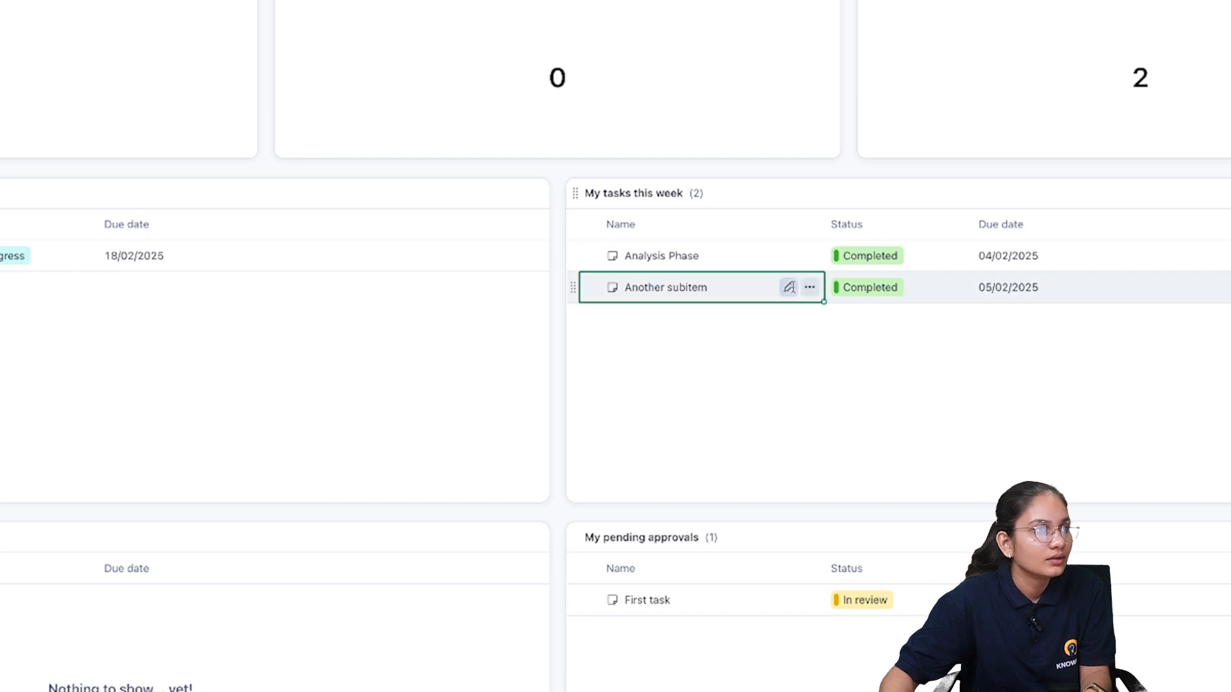
triple_click(665, 283)
text(Cap)
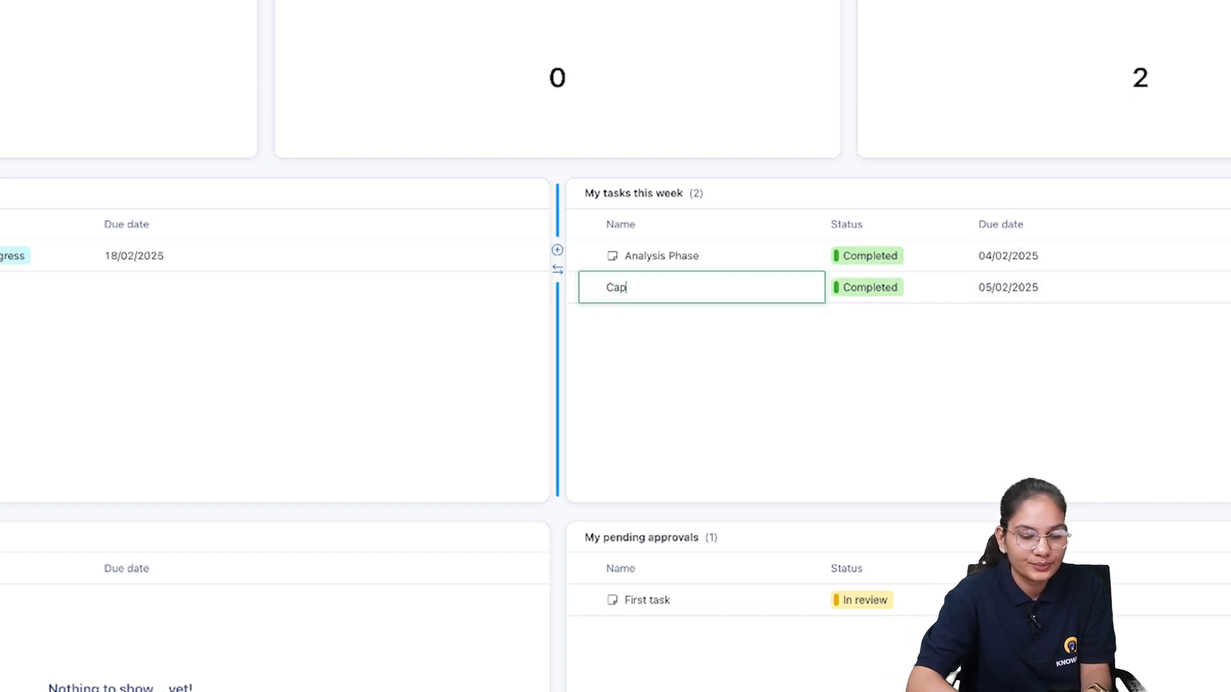
text(tion)
key(Return)
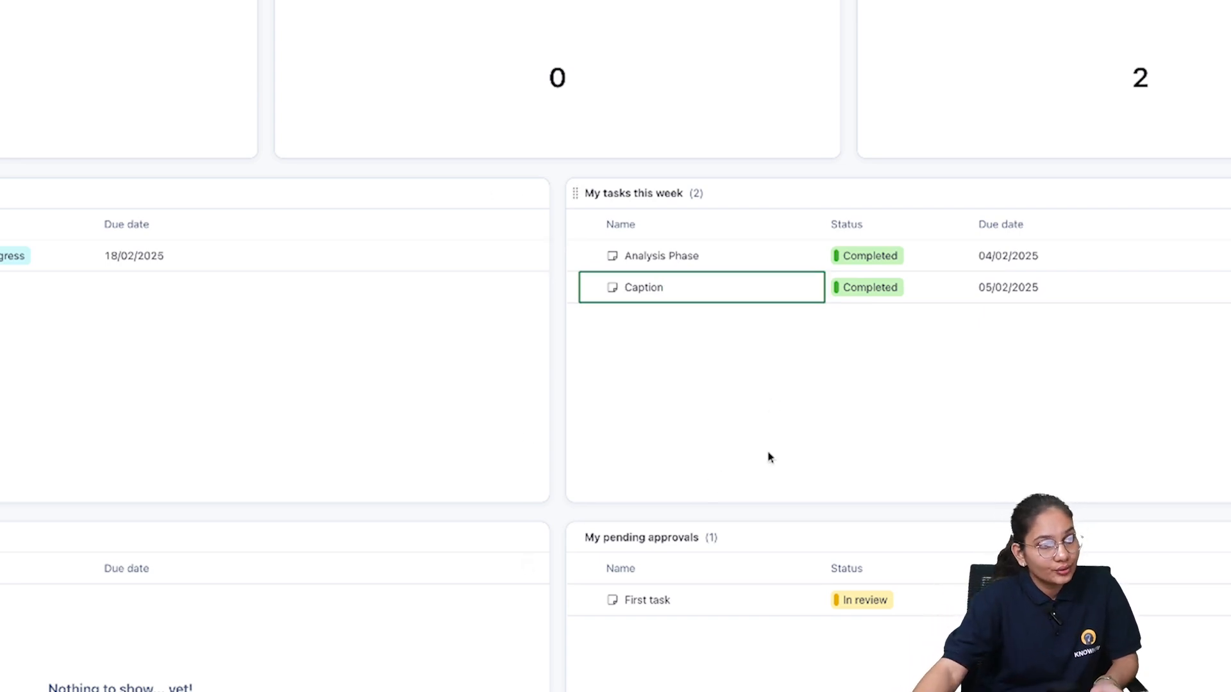
- Examine the status of First task in the My pending approvals widget
scroll(801, 577, down, 2)
click(886, 481)
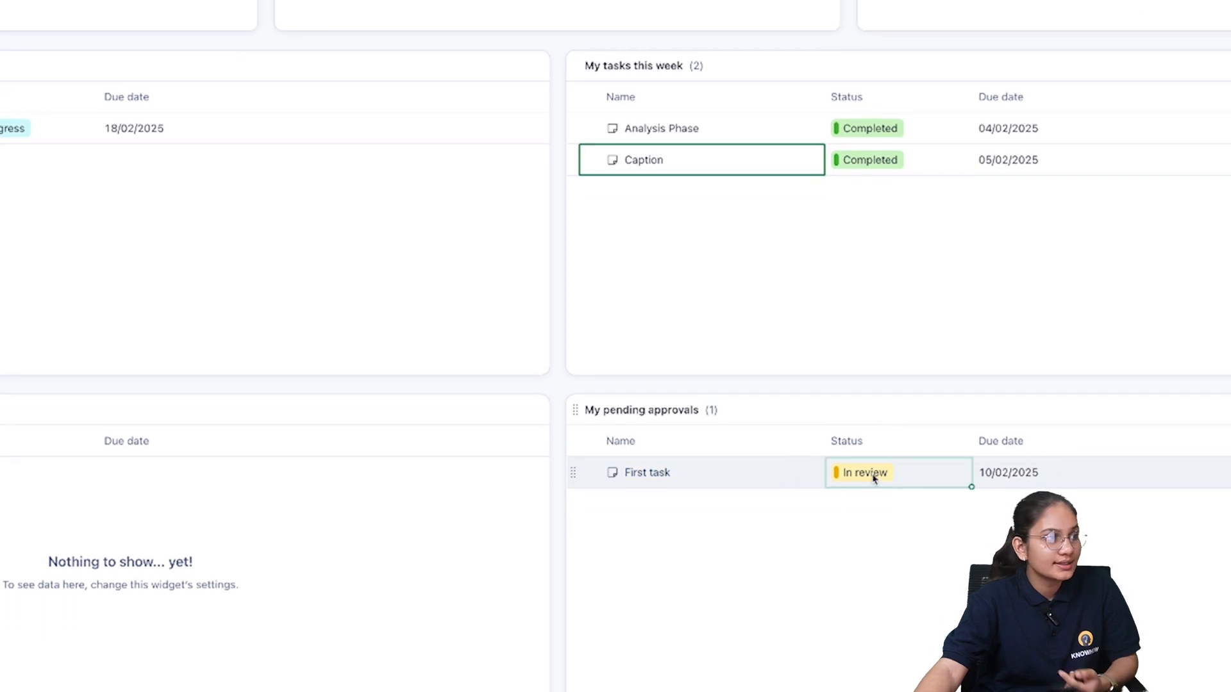